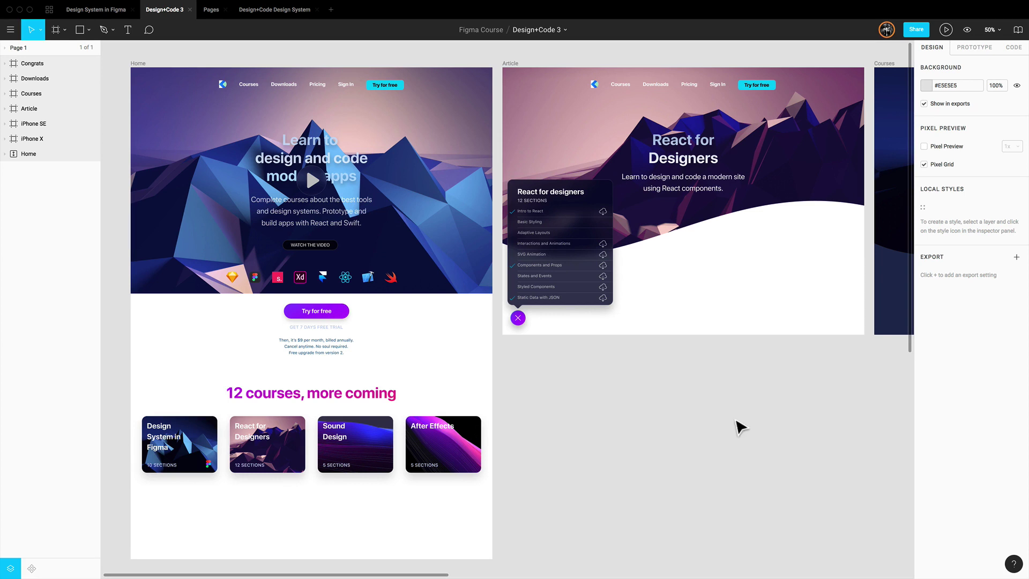
Step: In the Prototype settings, set the starting frame to Home, replacing Card
left_click(972, 48)
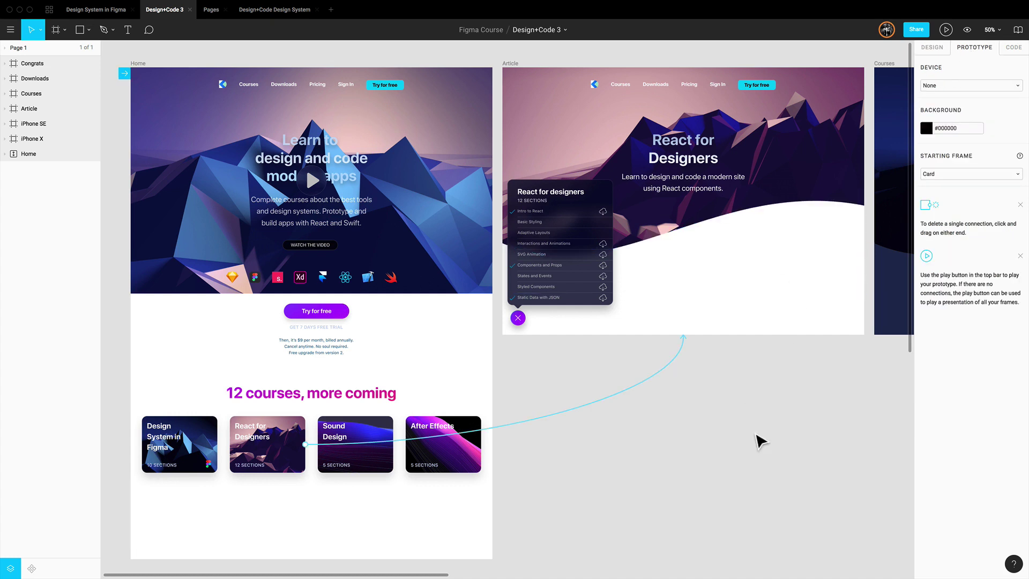
left_click(965, 173)
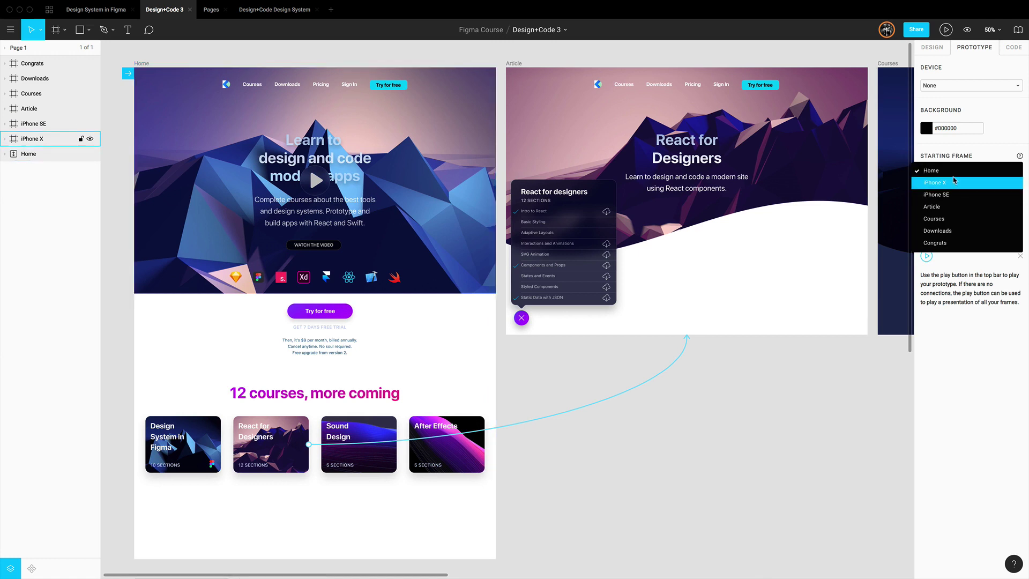
left_click(953, 237)
left_click(960, 173)
left_click(953, 152)
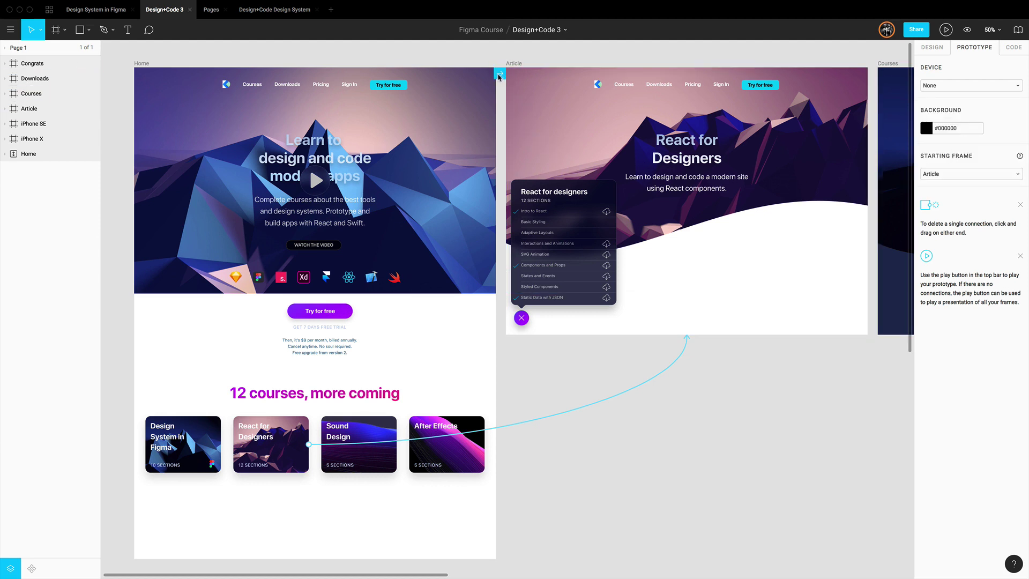
left_click(970, 174)
left_click(948, 139)
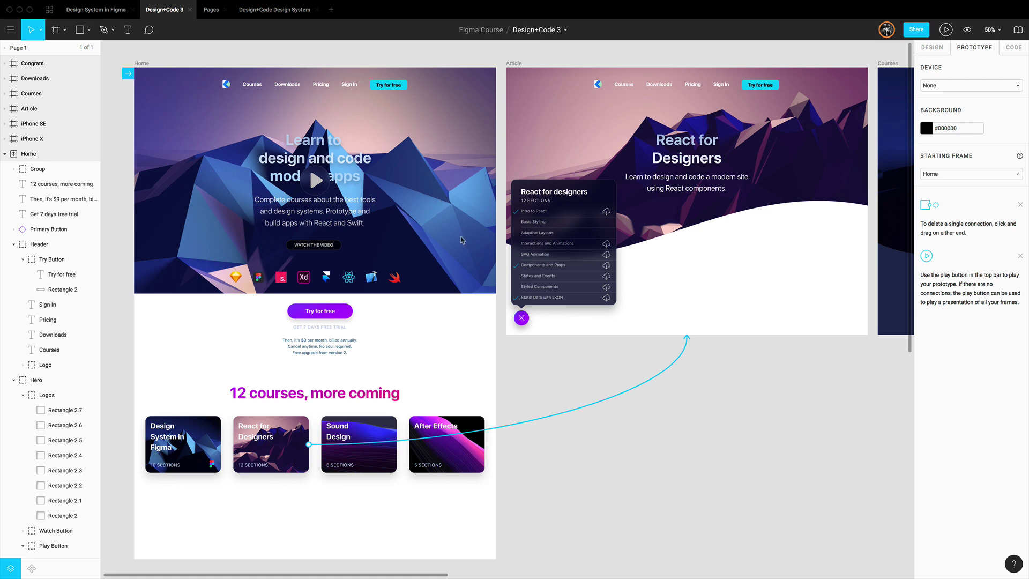
Step: Link the Home header's Courses label On Click to the Courses frame
left_click(255, 88)
left_click(325, 91)
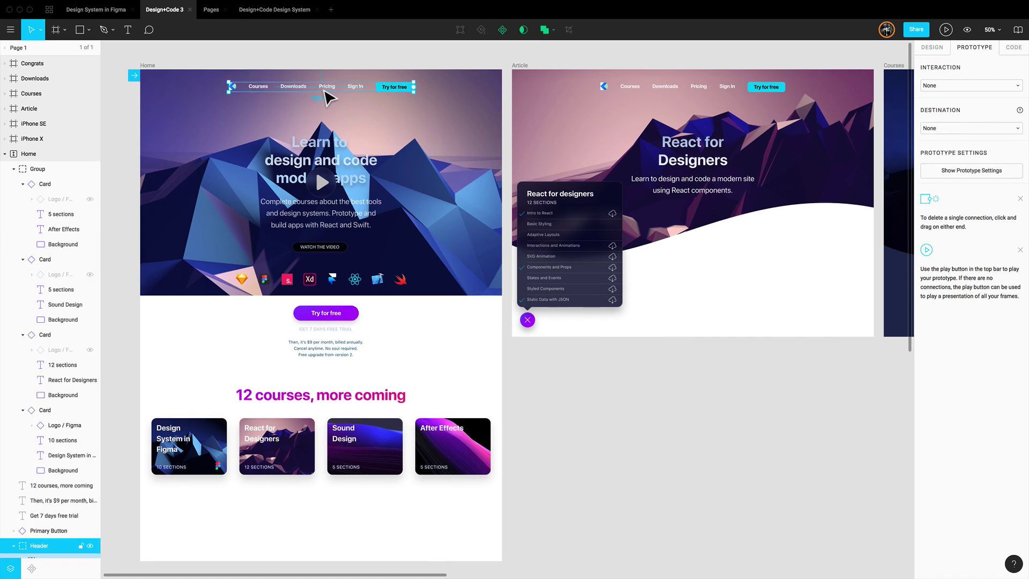
key("minus")
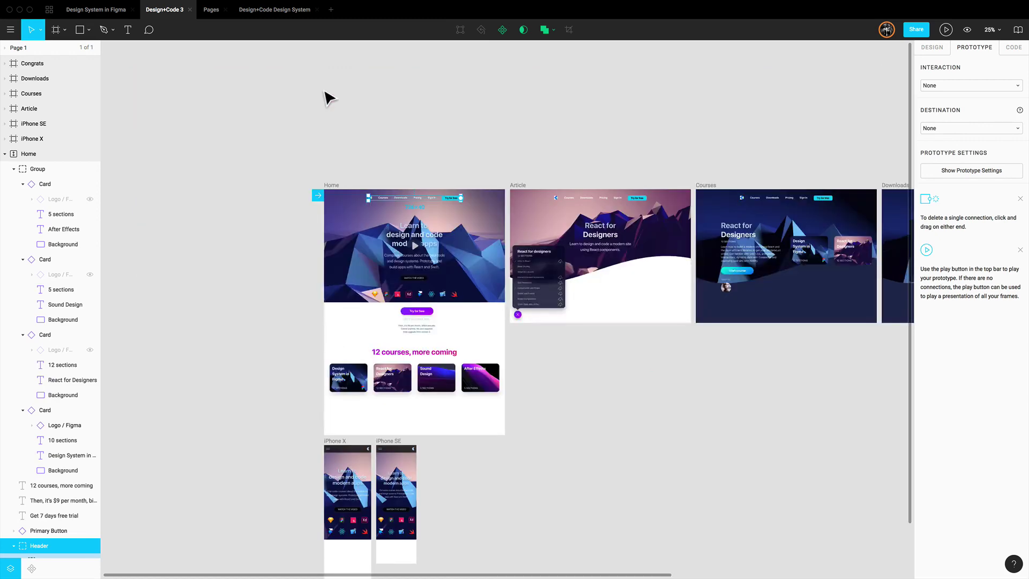
scroll(349, 122, "down", 3)
scroll(349, 122, "right", 5)
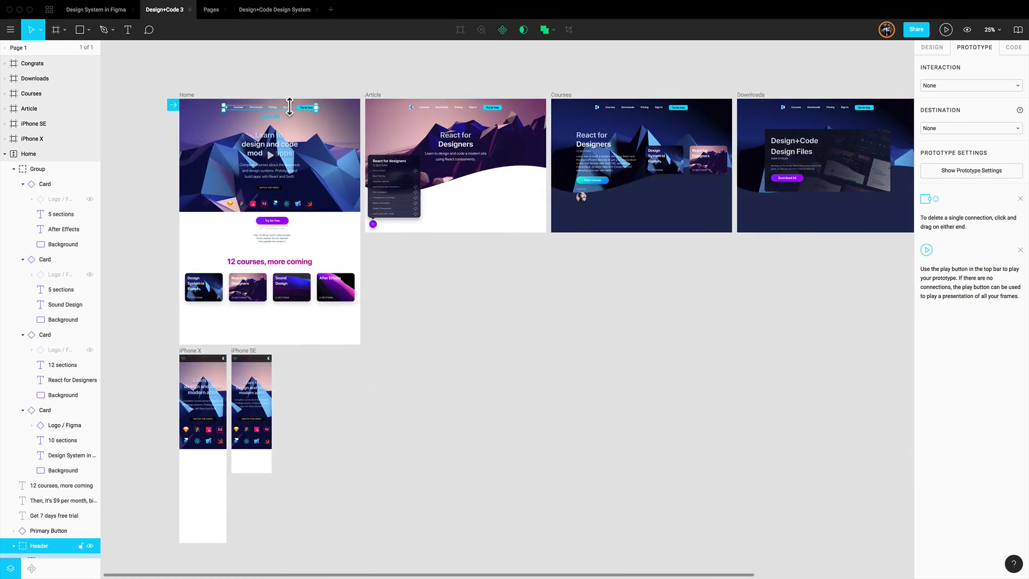
double_click(243, 110)
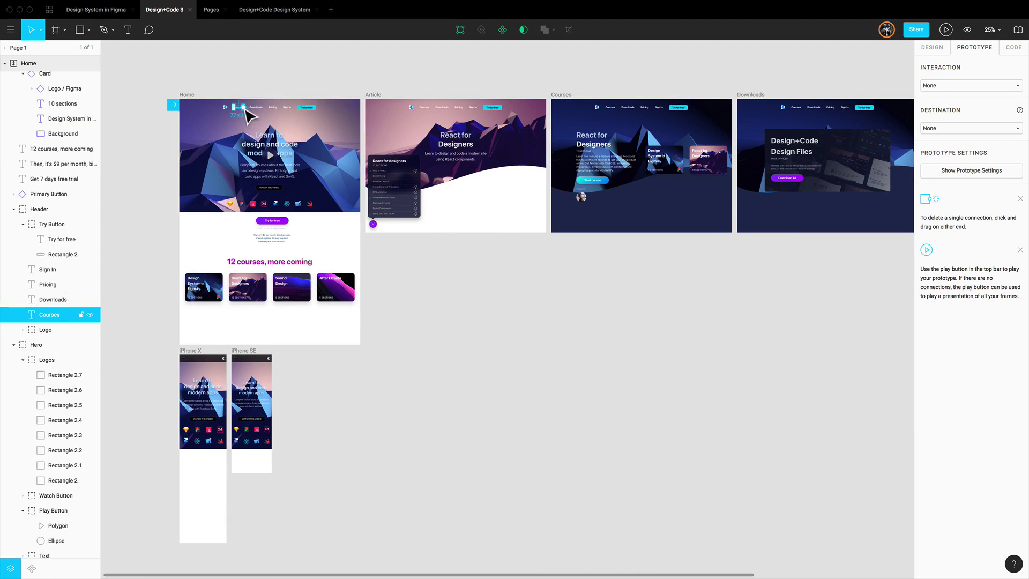
left_click_drag(244, 107, 634, 211)
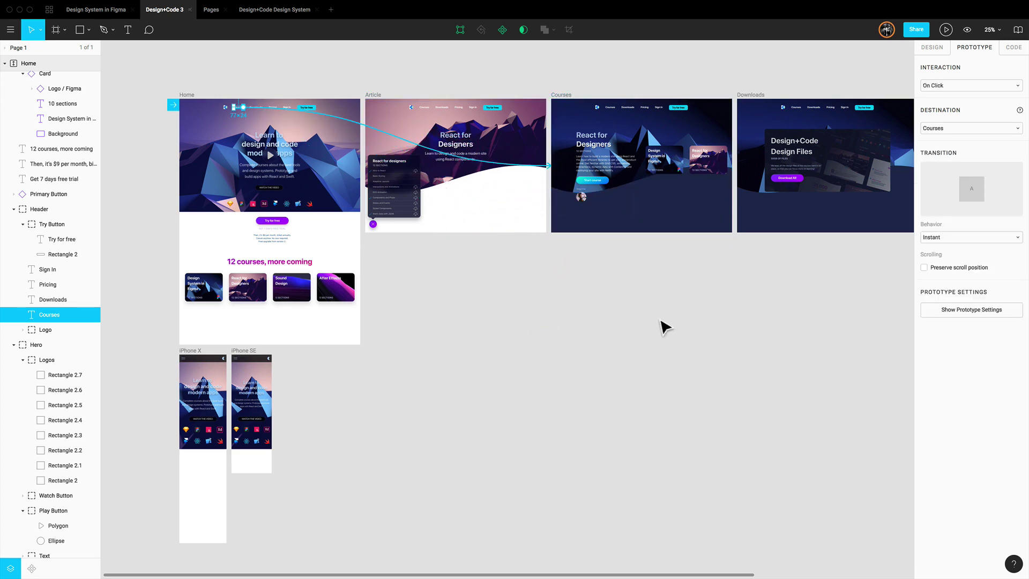
Step: Link the header's Downloads label to the Downloads frame
left_click(630, 307)
left_click(248, 292)
double_click(248, 292)
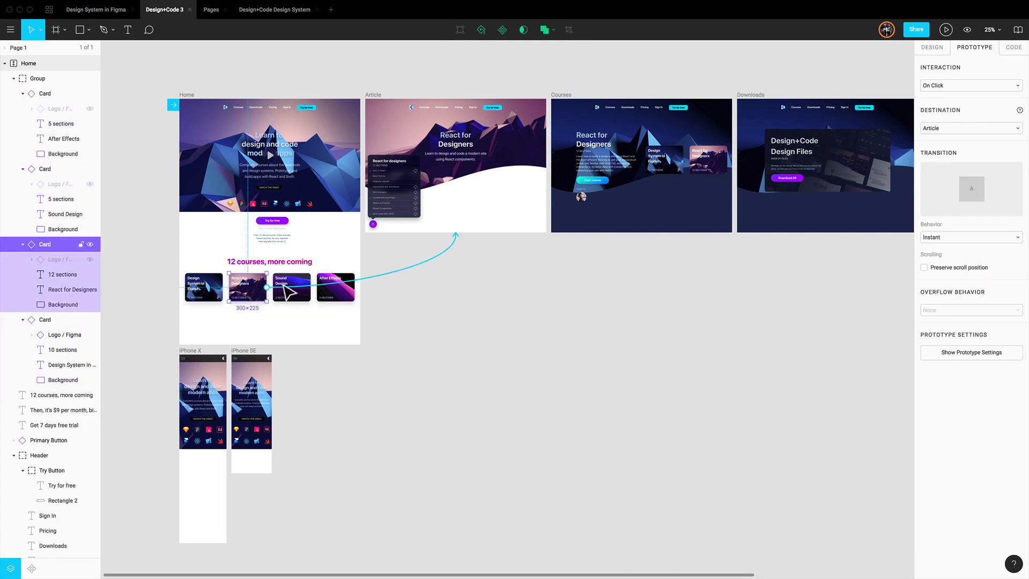
left_click(480, 266)
left_click(250, 111)
double_click(250, 112)
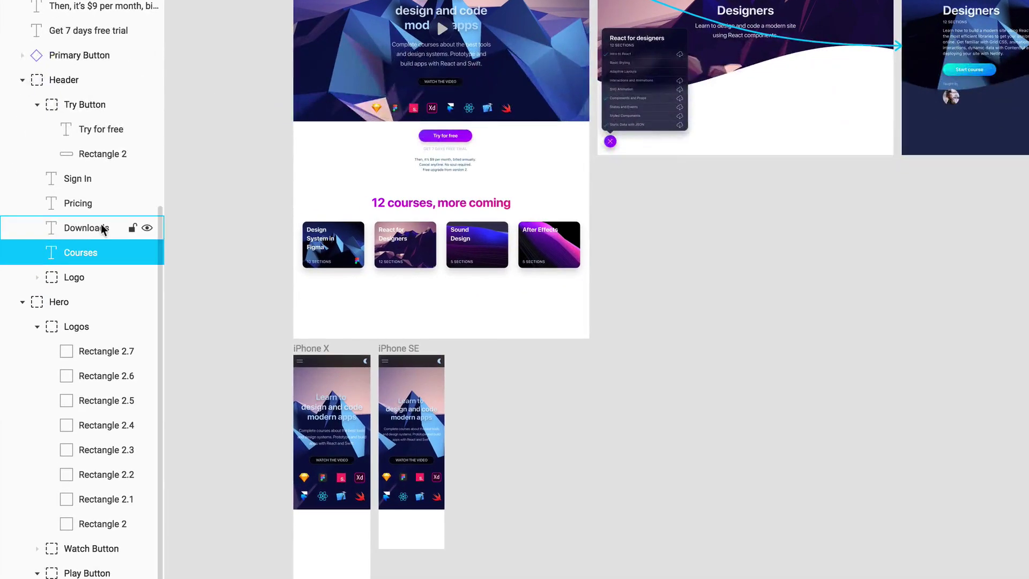
left_click(49, 283)
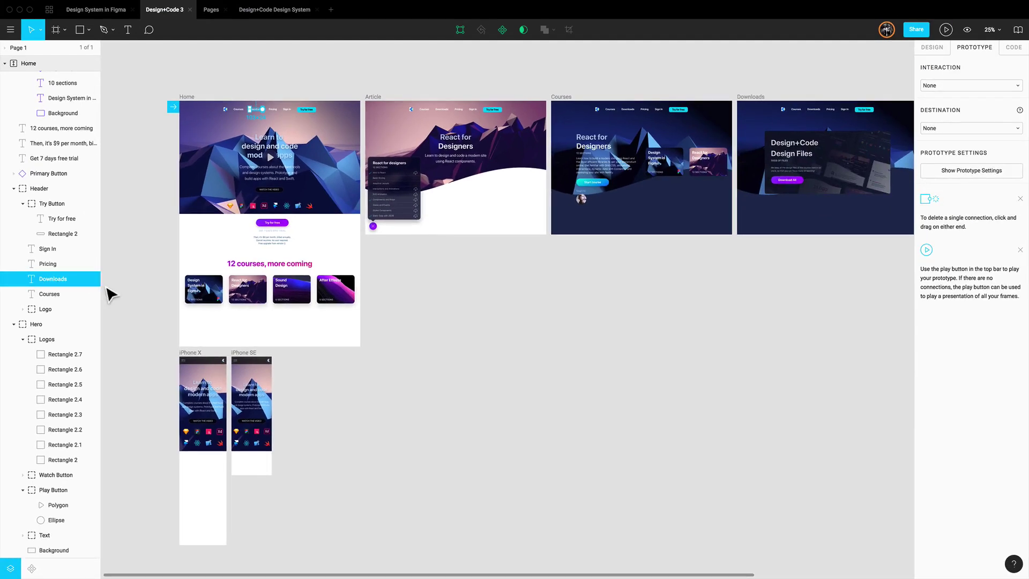
left_click_drag(263, 110, 796, 179)
Step: Link the header's Try for free button to the Congrats frame
left_click(52, 207)
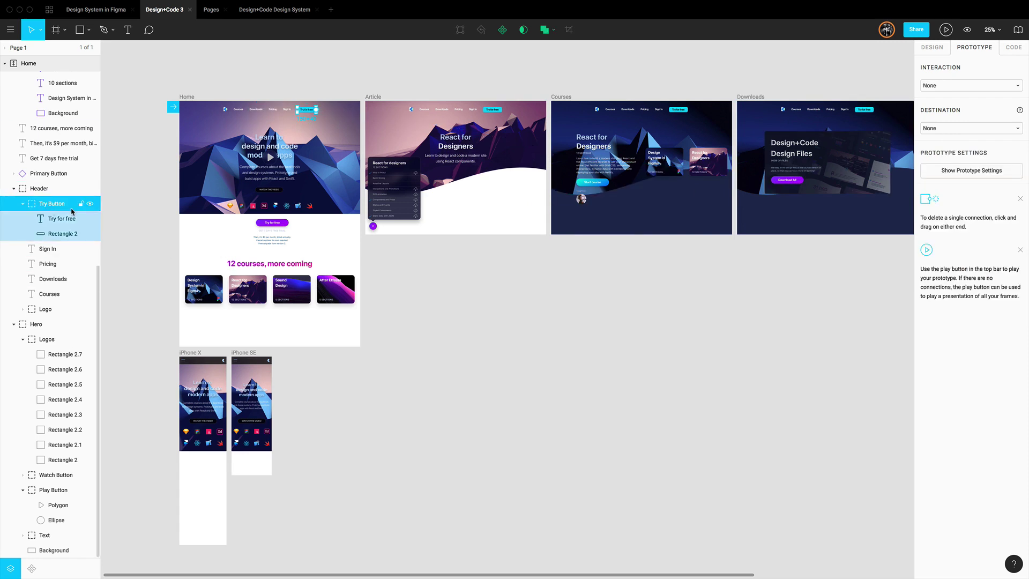
key("minus")
scroll(330, 265, "right", 3)
left_click_drag(339, 210, 671, 236)
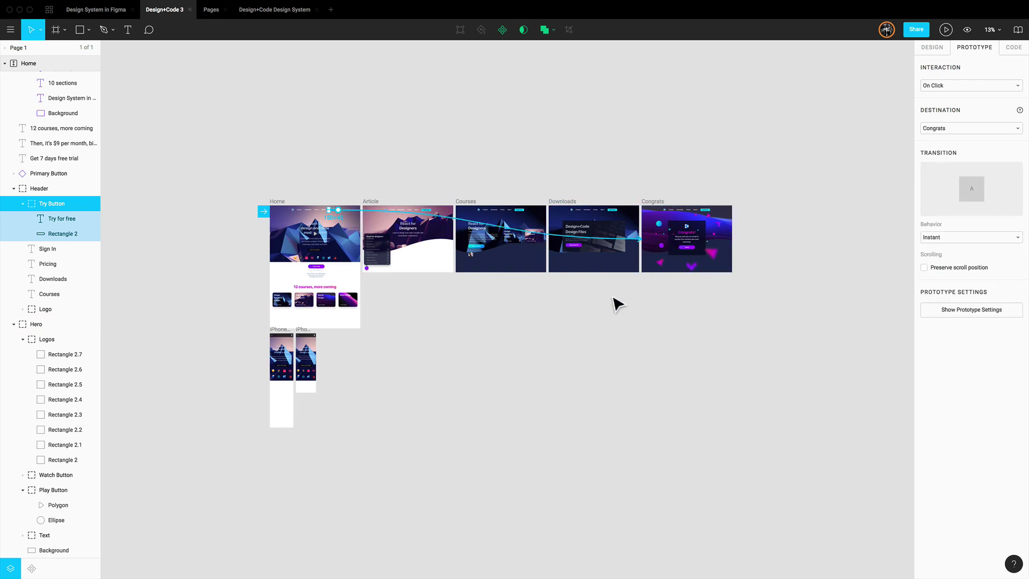
Step: Present the prototype, follow Courses to the React for Designers page, then return to the editor
left_click(945, 30)
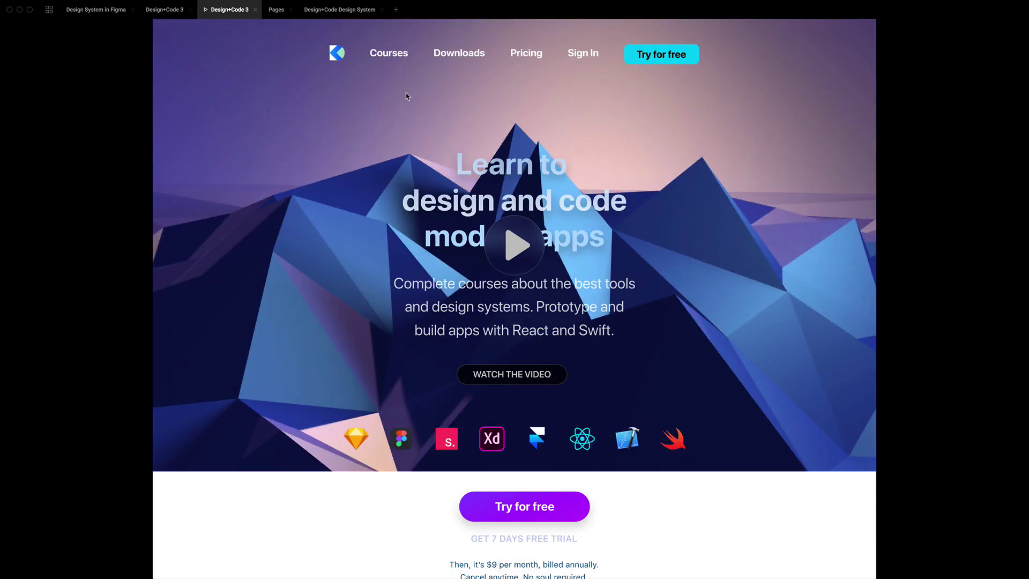
left_click(396, 55)
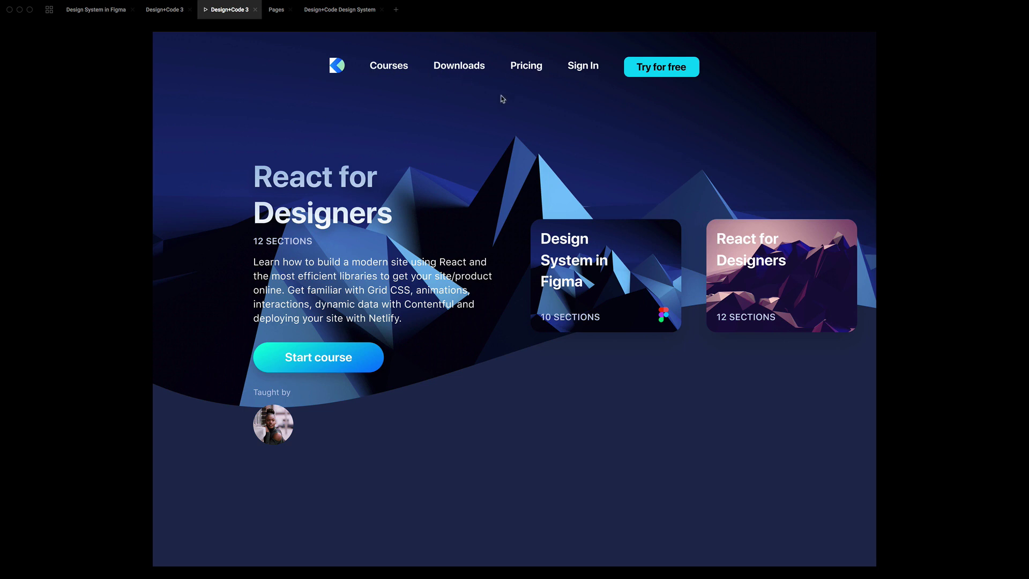
left_click(165, 11)
scroll(472, 214, "down", 2)
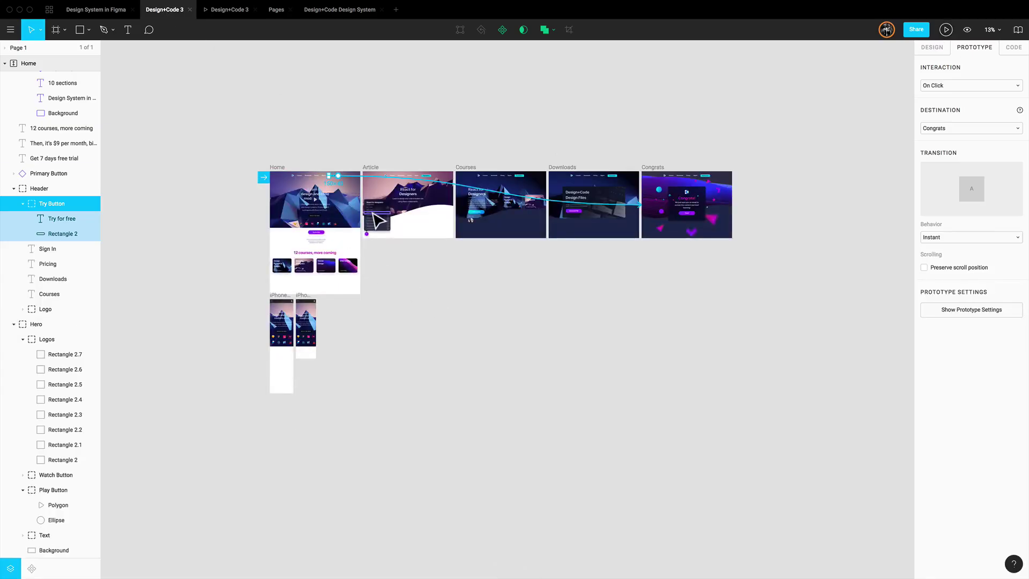
Step: Zoom in on the page frames and review the Home header and its Courses link
left_click(421, 271)
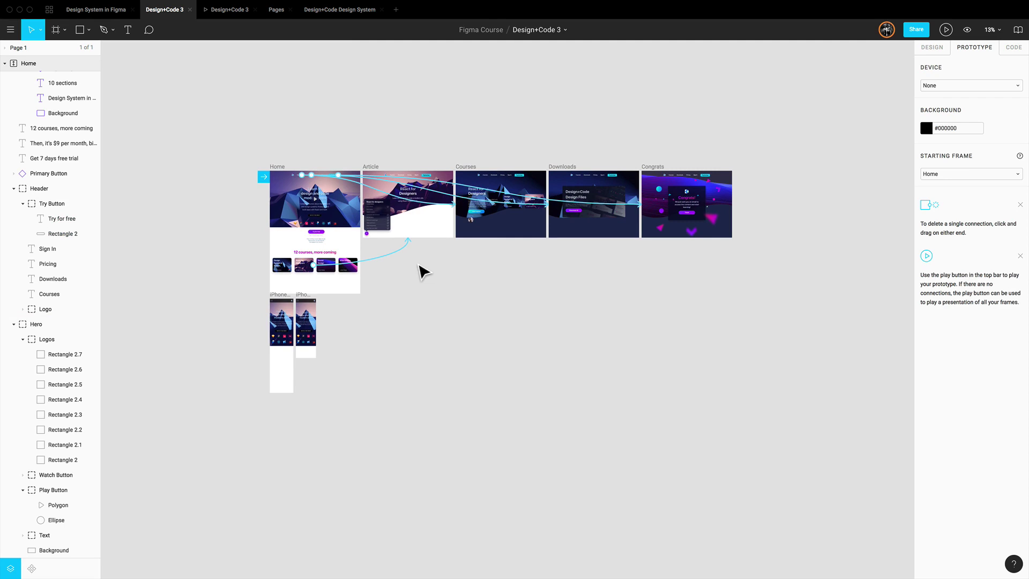
key("super+equal")
scroll(419, 266, "left", 5)
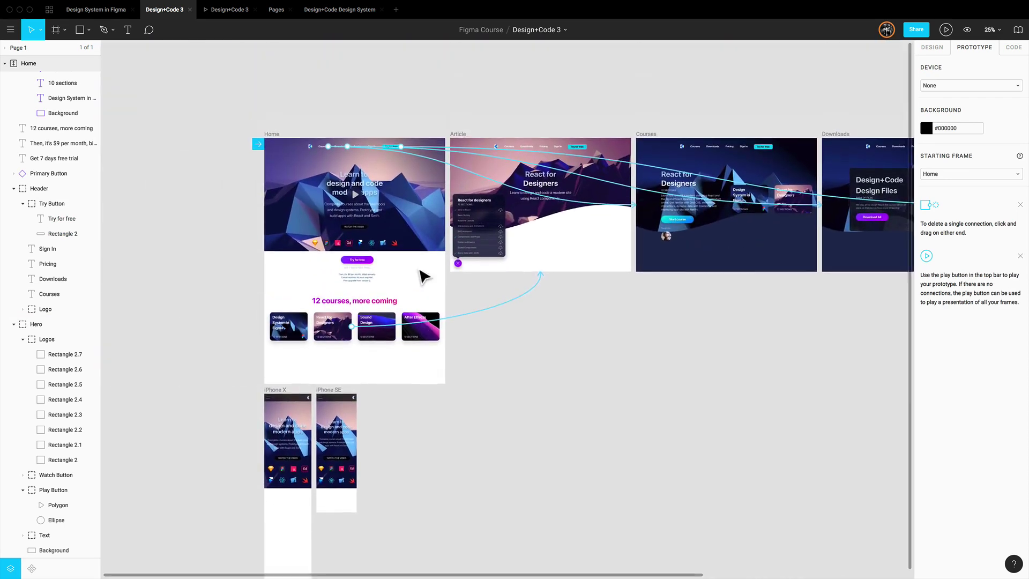
scroll(419, 265, "up", 5)
scroll(426, 276, "left", 5)
scroll(426, 276, "up", 5)
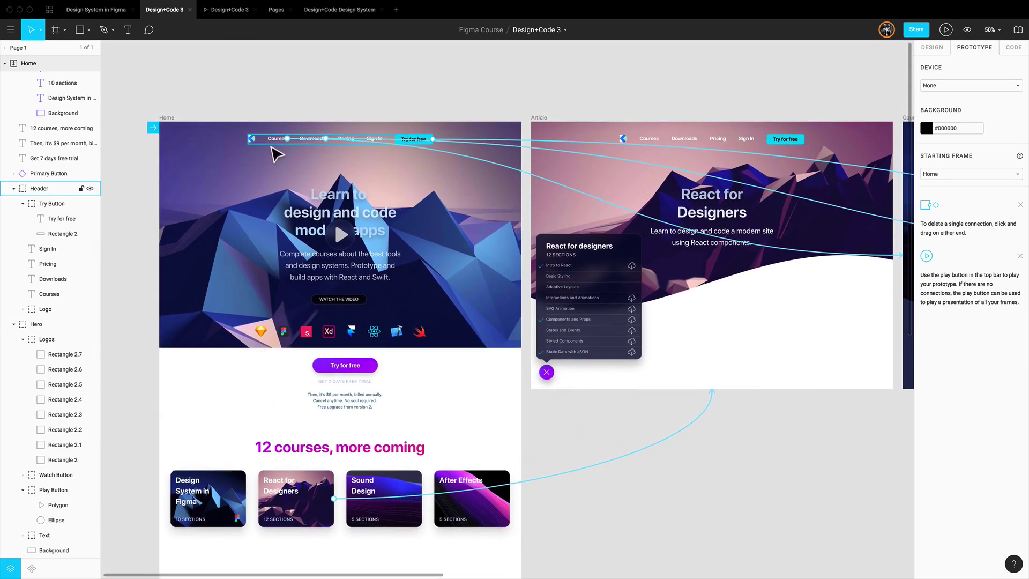
left_click(272, 146)
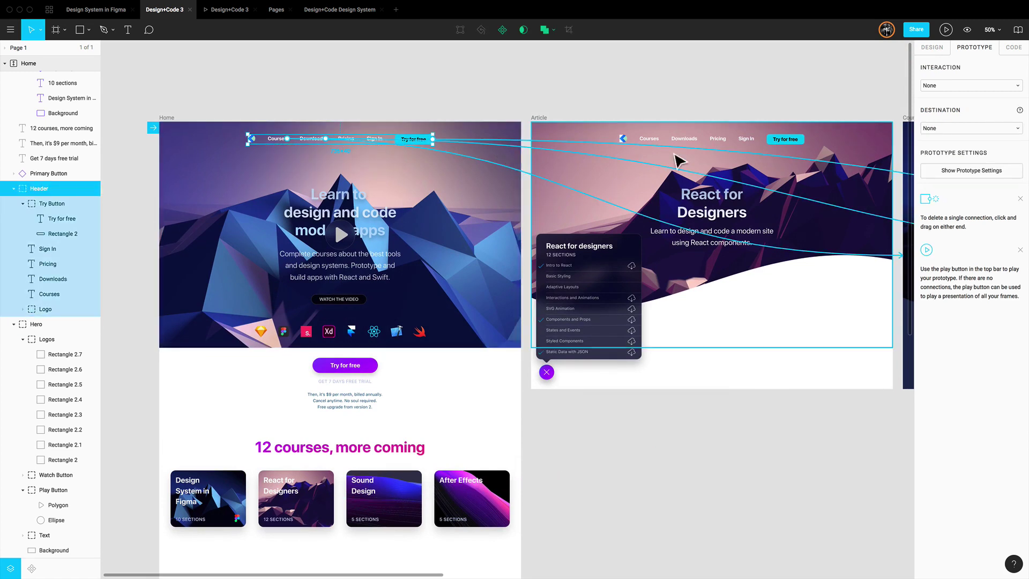
left_click(708, 148)
left_click(339, 142)
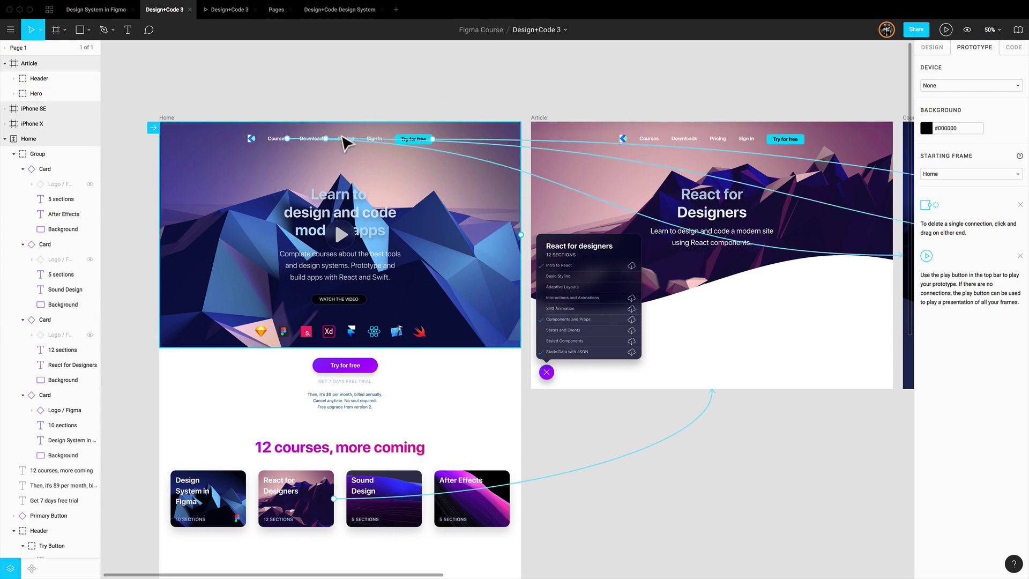
double_click(277, 139)
left_click(301, 116)
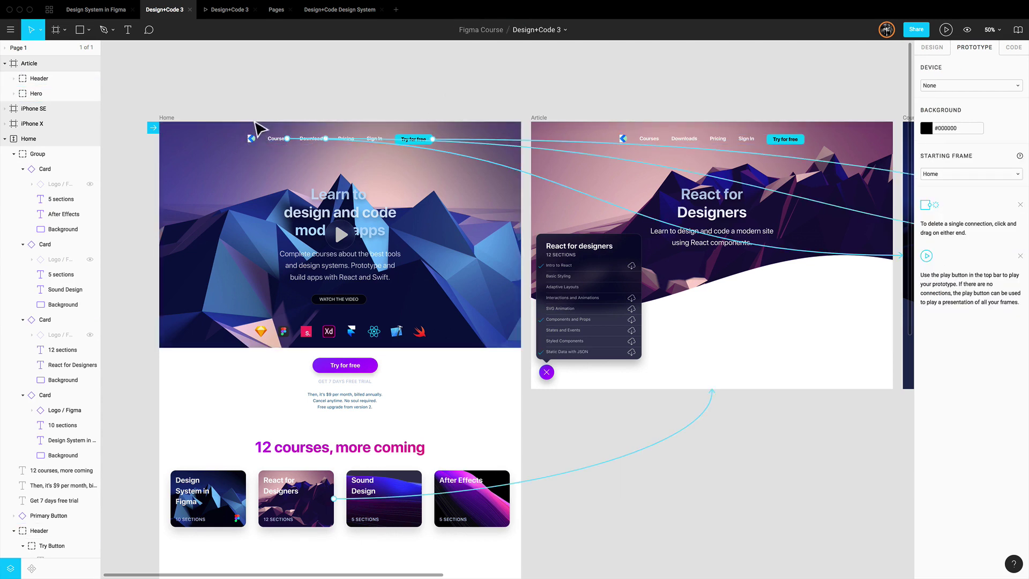
left_click(274, 143)
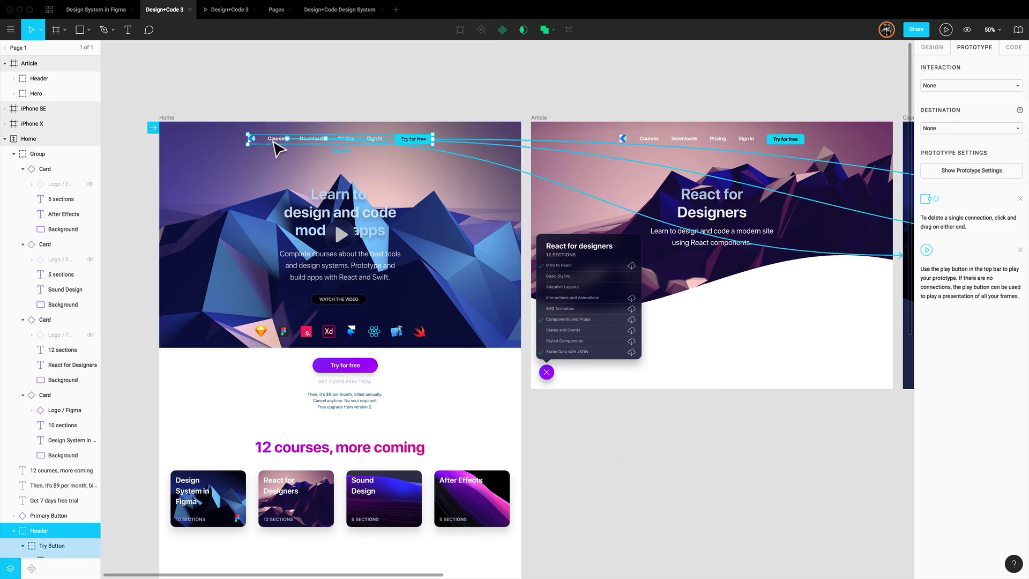
Step: Delete the Article frame's old header and paste the Home header into Article
left_click(669, 138)
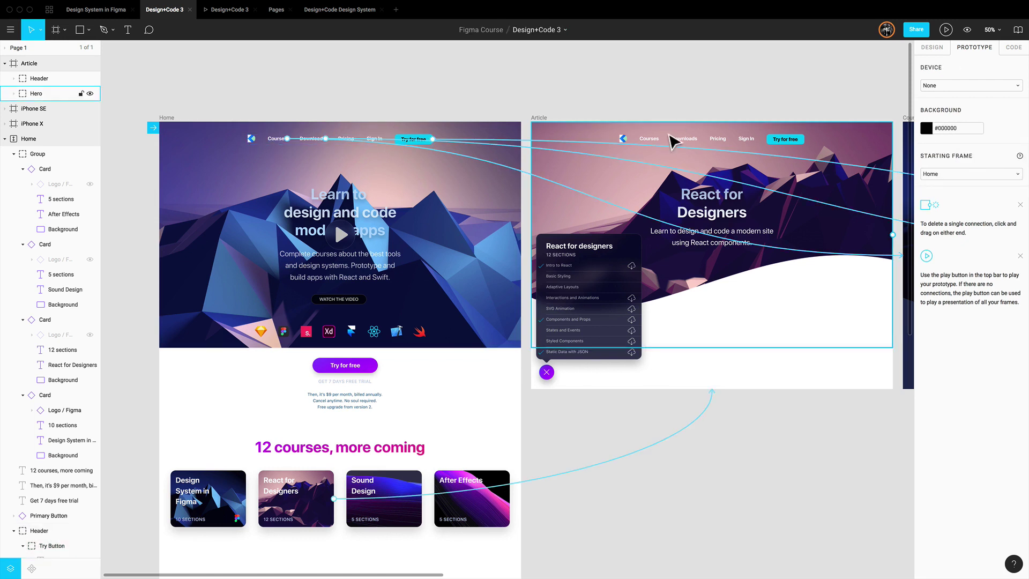
left_click(654, 142)
key("Delete")
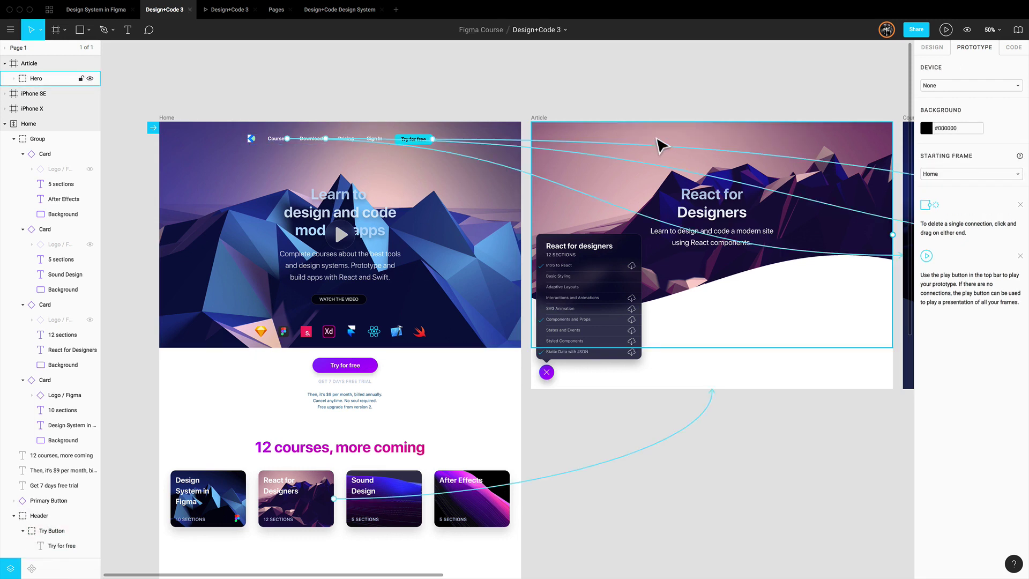
left_click(538, 117)
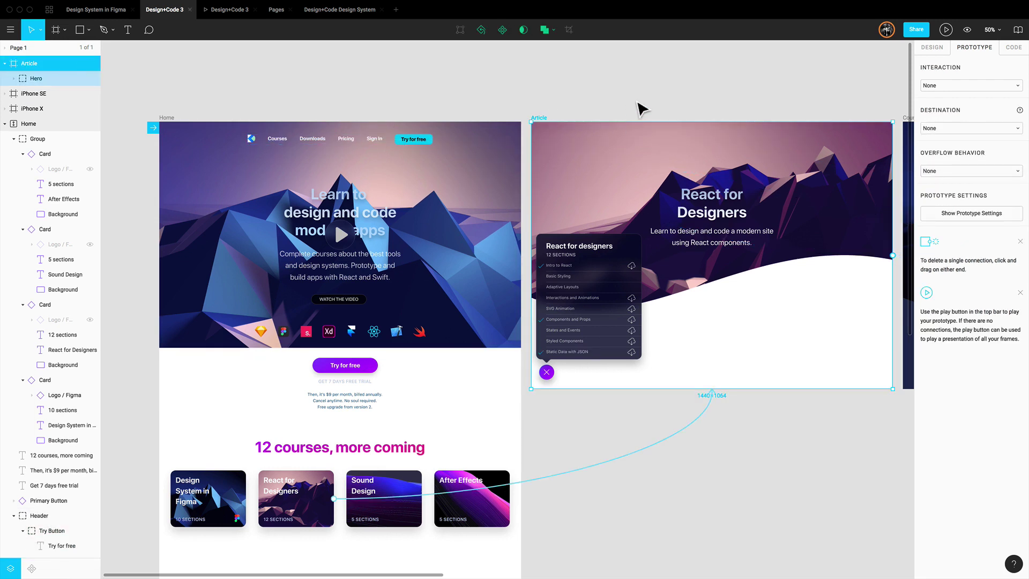
key("ctrl+v")
scroll(642, 109, "right", 5)
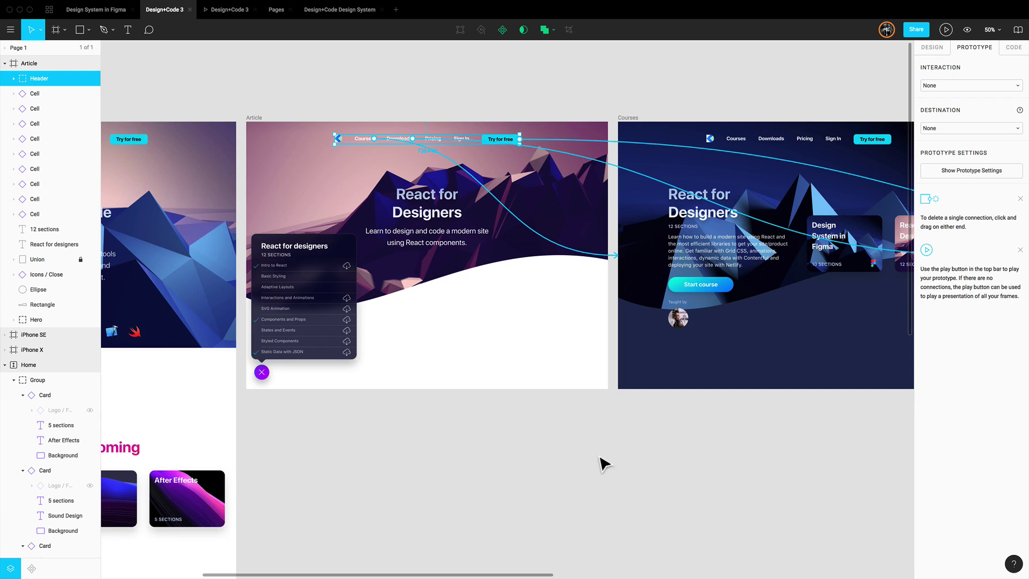
Step: Link the Article header's logo back to the Home frame
scroll(344, 166, "left", 2)
scroll(413, 182, "left", 2)
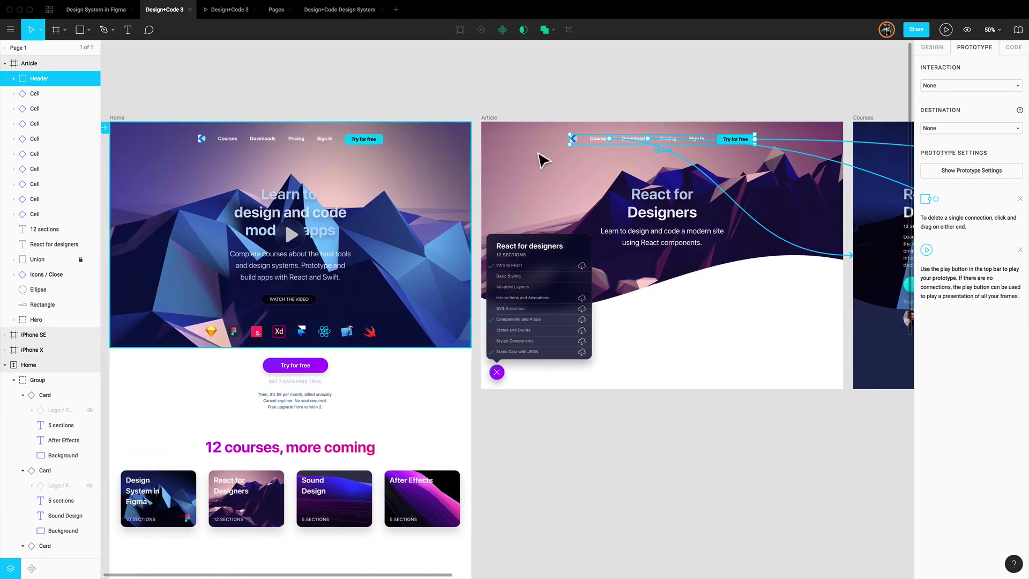
left_click(578, 141)
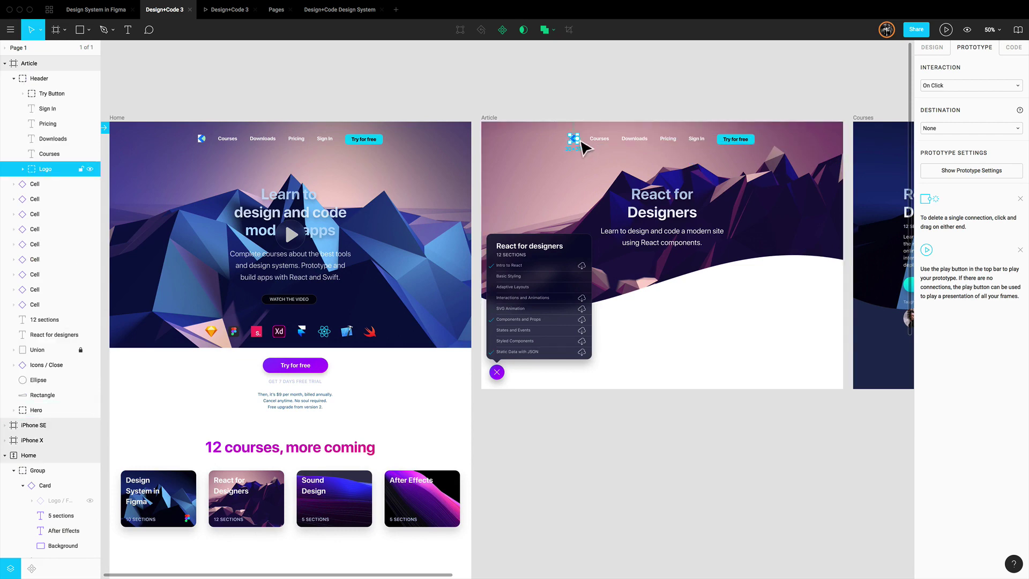
left_click_drag(580, 141, 390, 214)
scroll(465, 208, "right", 1)
scroll(465, 208, "right", 6)
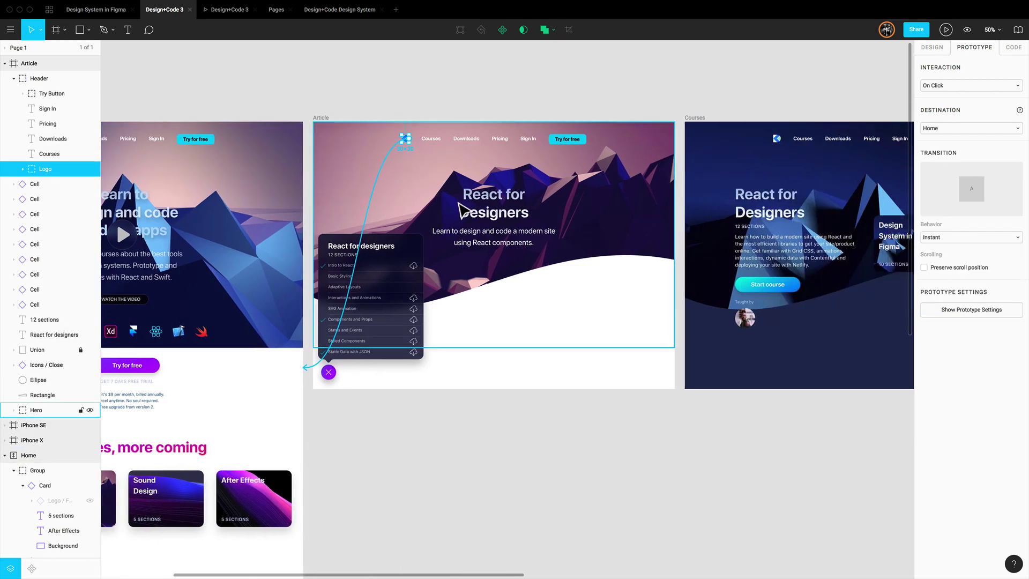
Step: Paste the shared header into the Courses frame
left_click(284, 138)
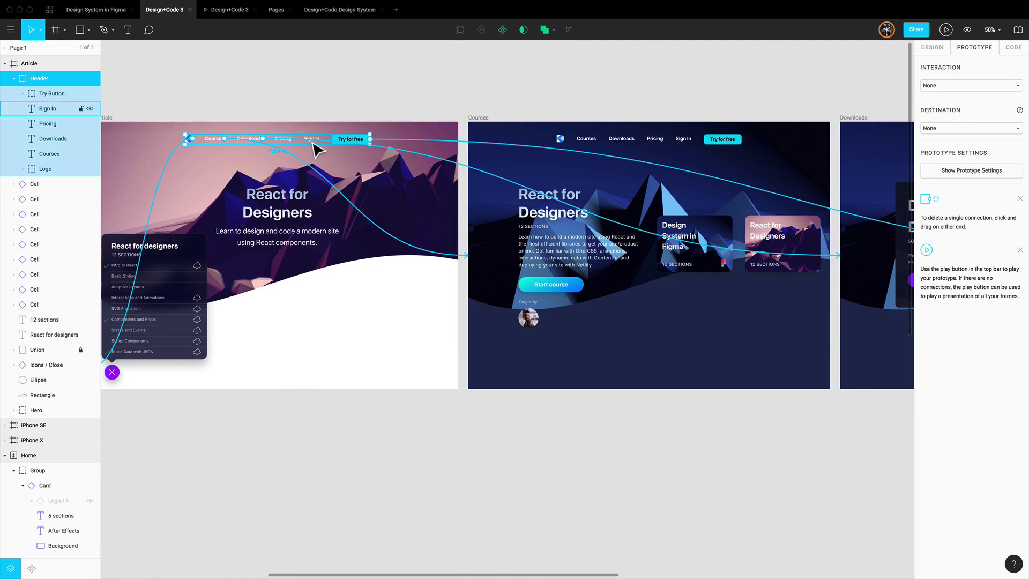
left_click(482, 103)
left_click(625, 145)
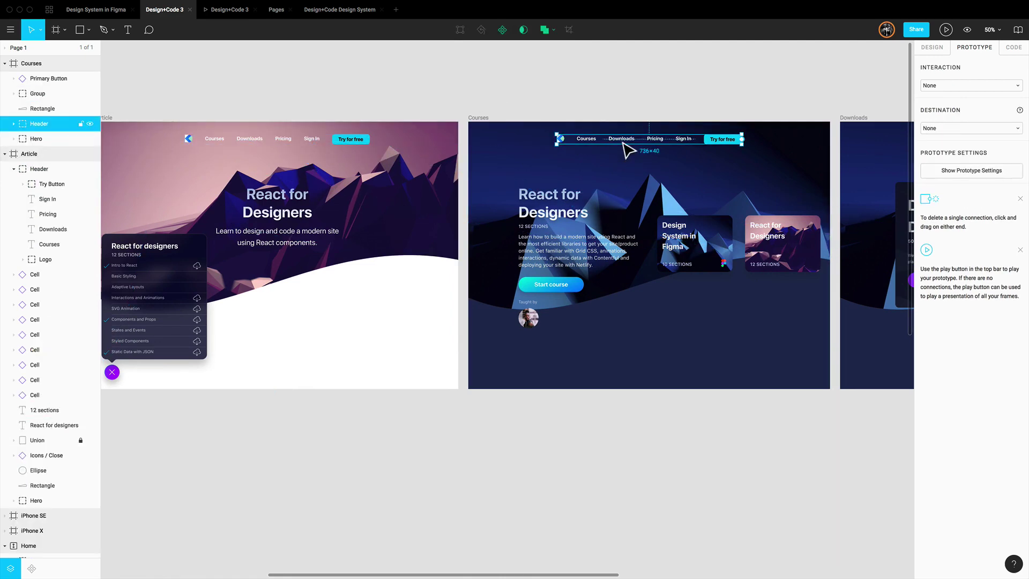
left_click(489, 119)
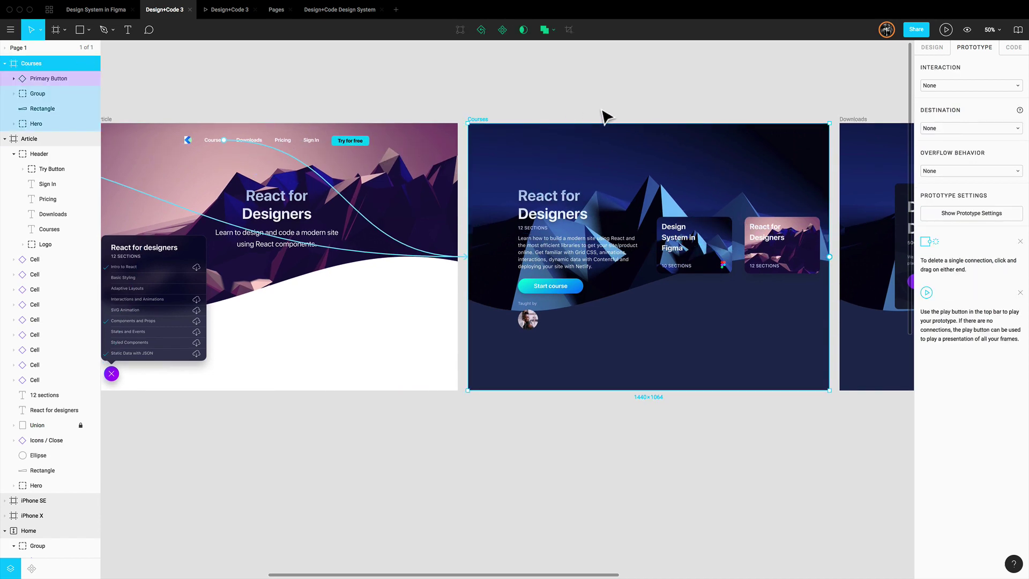
key("ctrl+v")
Step: Delete the old Downloads and Congrats headers and paste the shared header into both
scroll(616, 115, "right", 10)
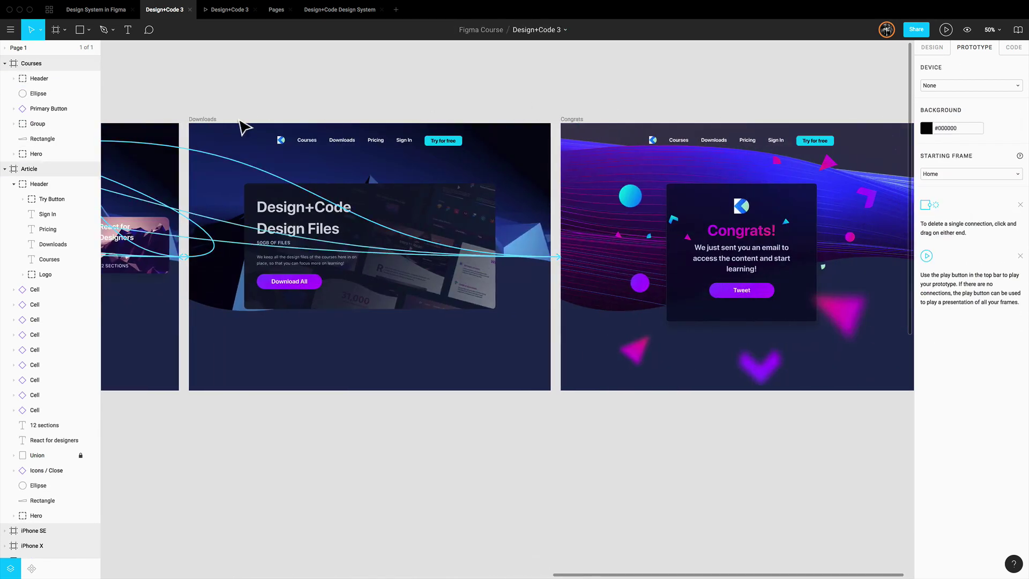
left_click(298, 120)
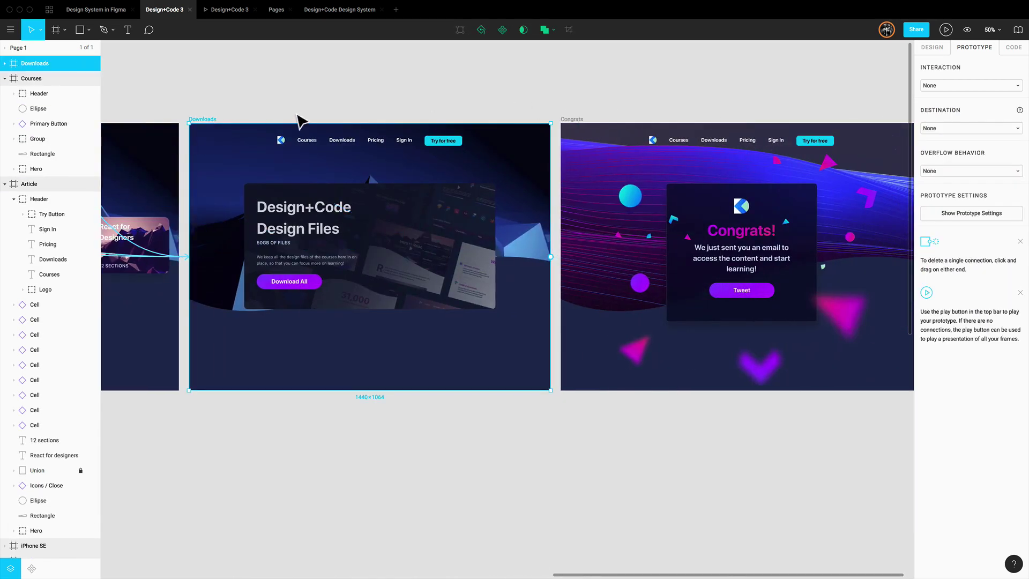
left_click(402, 142)
key("Delete")
left_click(693, 147)
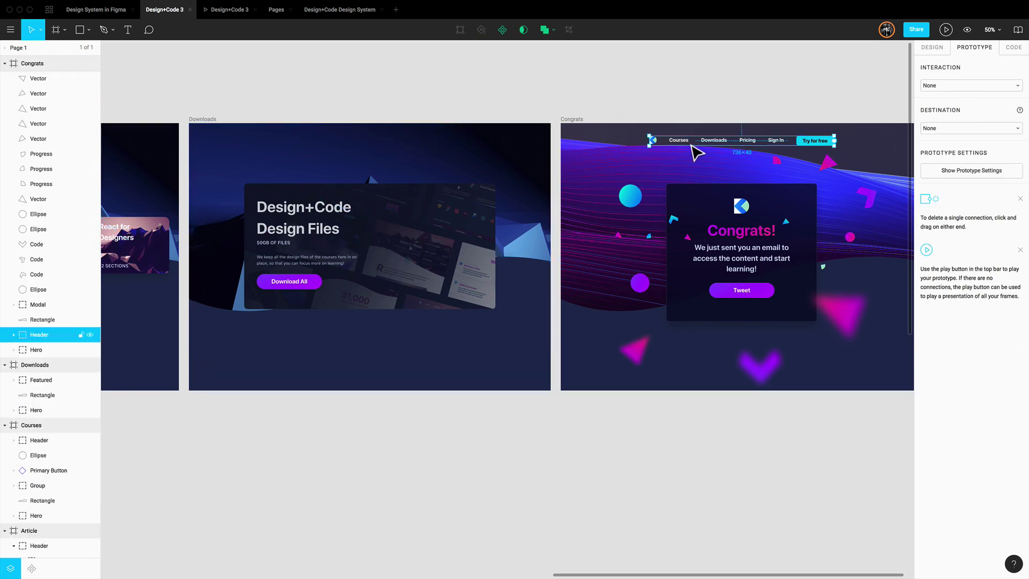
key("Delete")
left_click(214, 120)
key("ctrl+v")
left_click(572, 119)
key("ctrl+v")
Step: Present the prototype and click through Courses, Downloads, Congrats, then back to Home
left_click(616, 103)
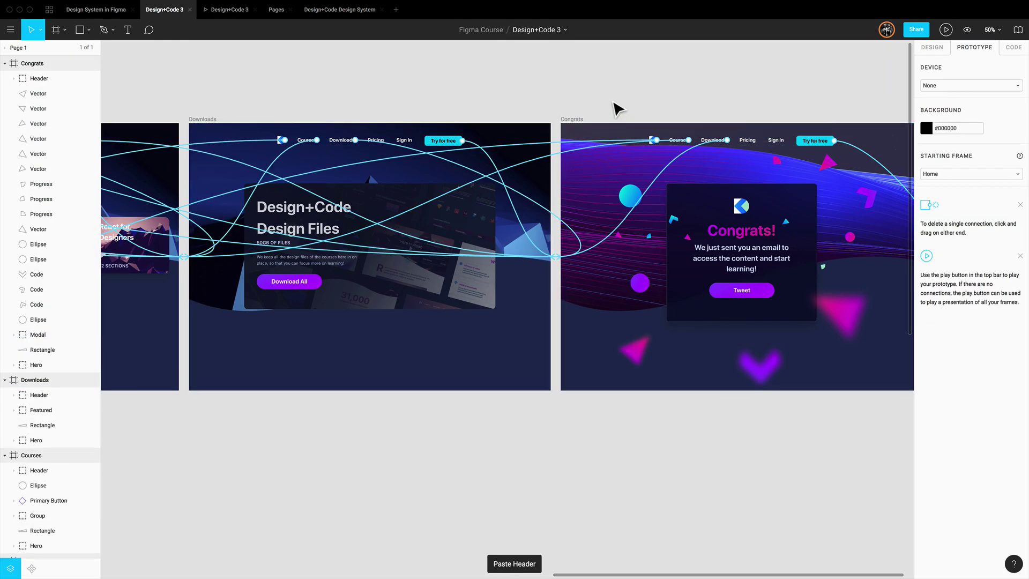
key("minus")
scroll(614, 103, "left", 3)
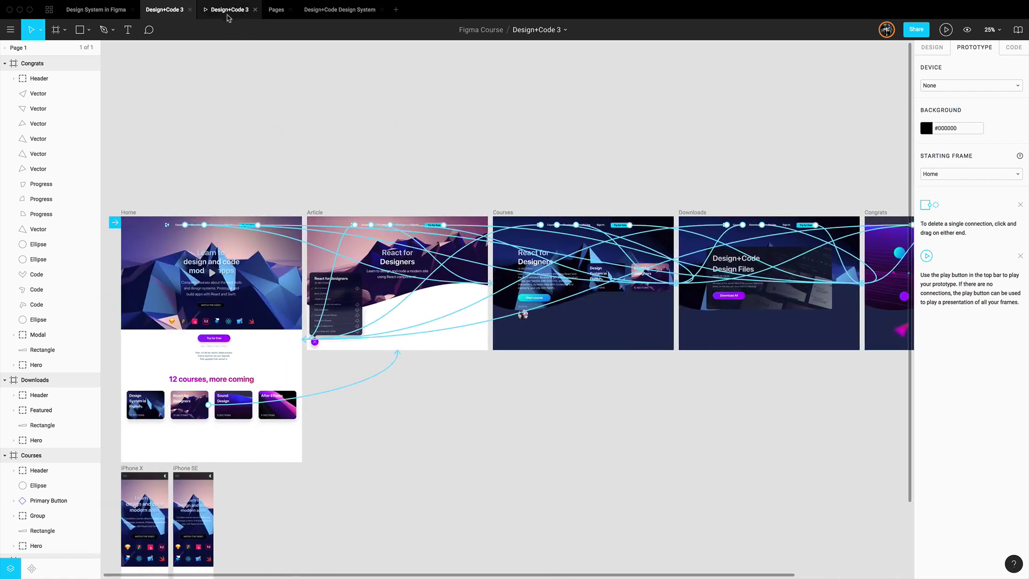
left_click(227, 10)
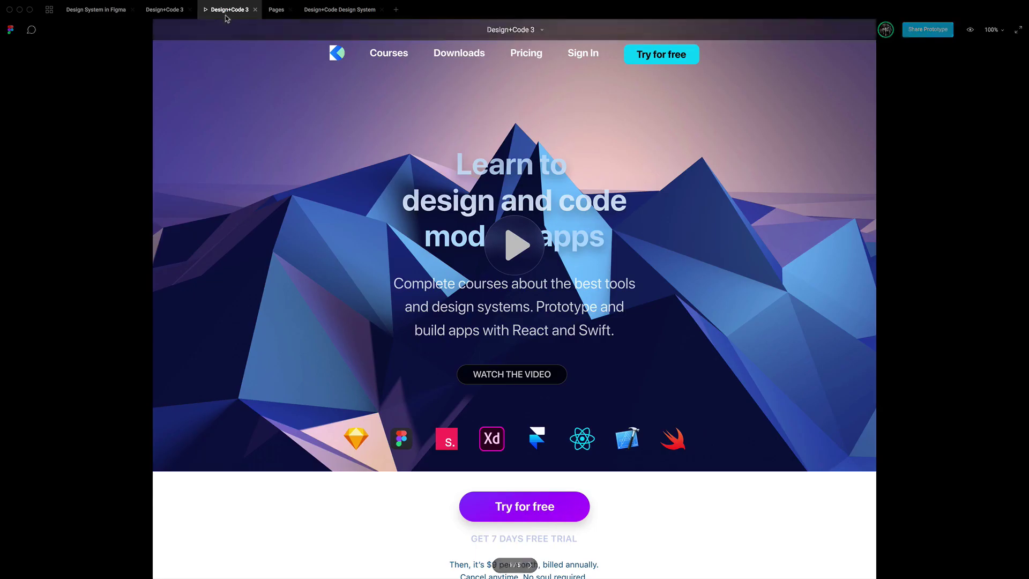
left_click(388, 54)
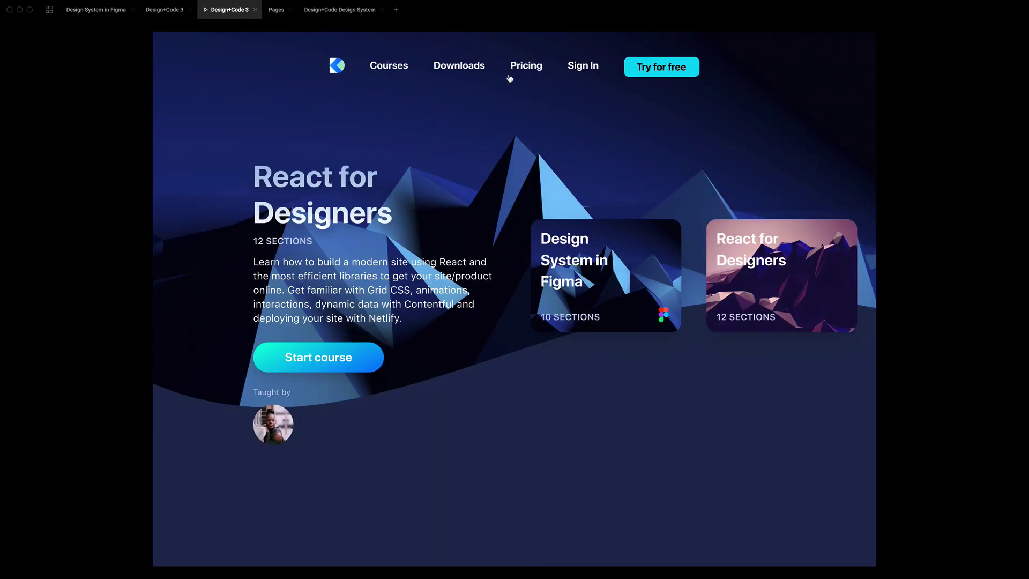
left_click(469, 68)
left_click(600, 70)
left_click(396, 71)
left_click(340, 68)
Step: Turn the Home frame's header into a component
key("ctrl+shift+Tab")
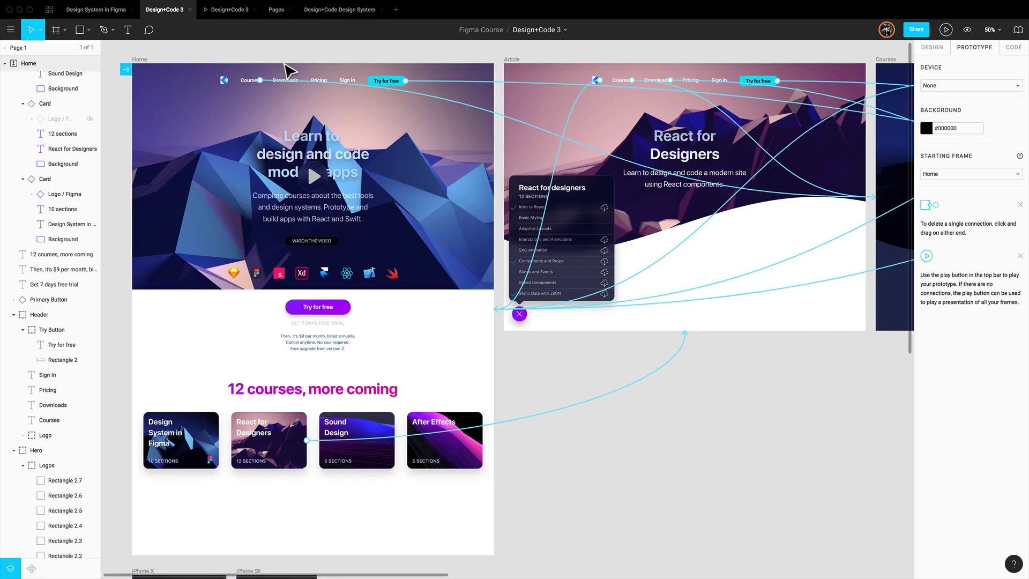
left_click(258, 80)
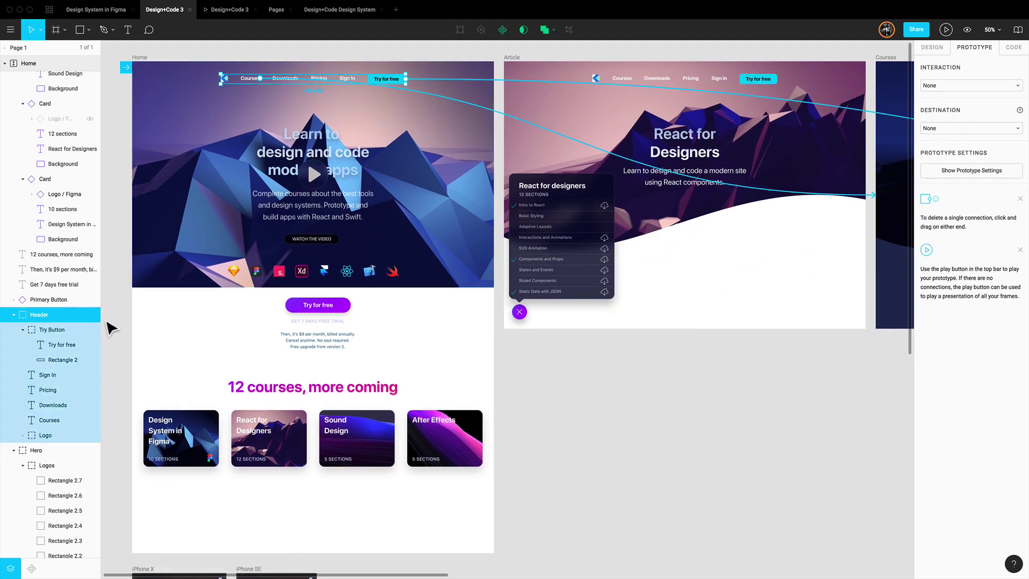
left_click(502, 31)
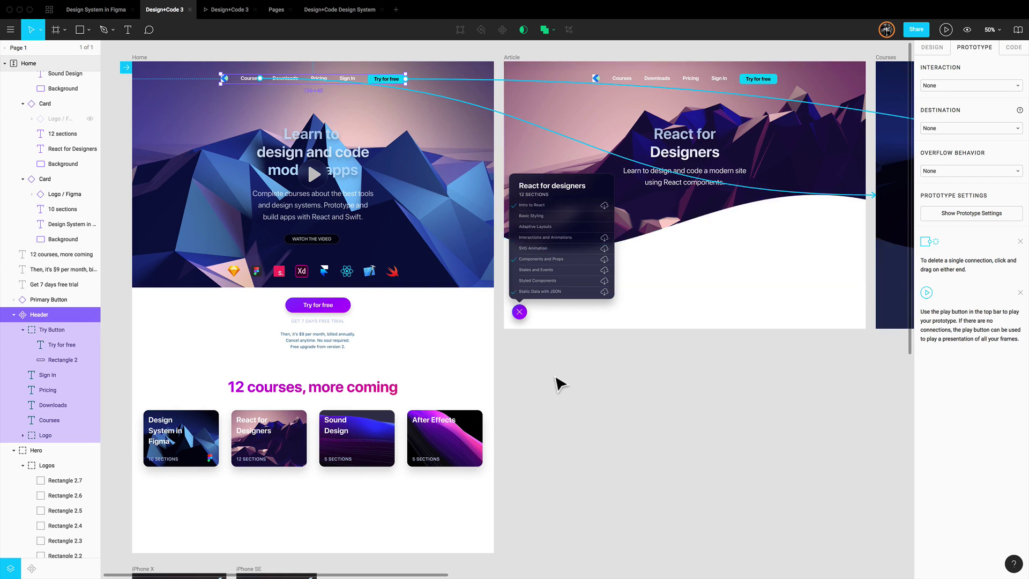
Step: Inspect the header component and the Article and Congrats frame headers
left_click(293, 59)
left_click(329, 82)
left_click(621, 79)
scroll(429, 85, "right", 10)
scroll(483, 81, "right", 5)
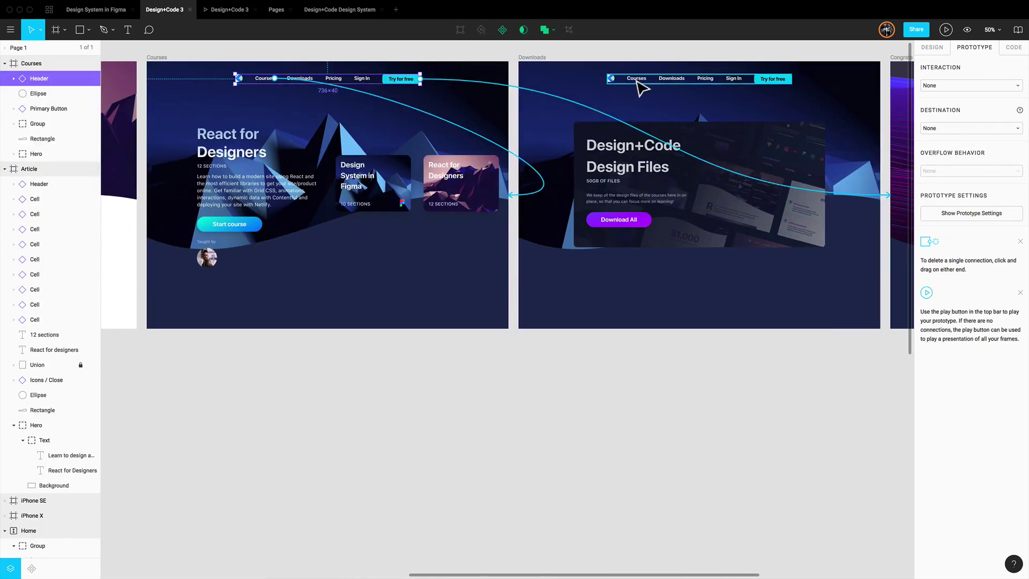
scroll(547, 69, "right", 10)
left_click(576, 86)
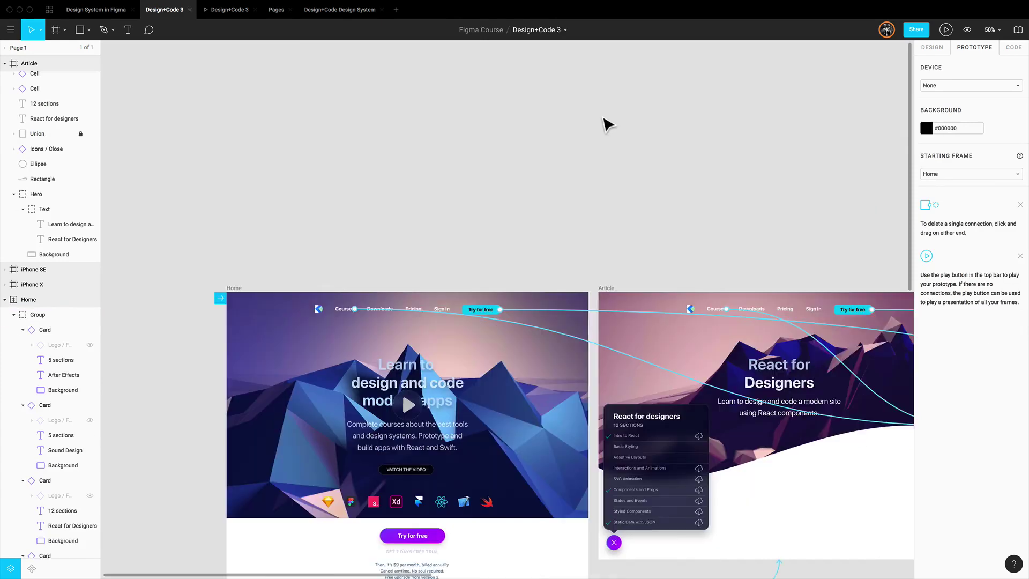
scroll(605, 127, "right", 10)
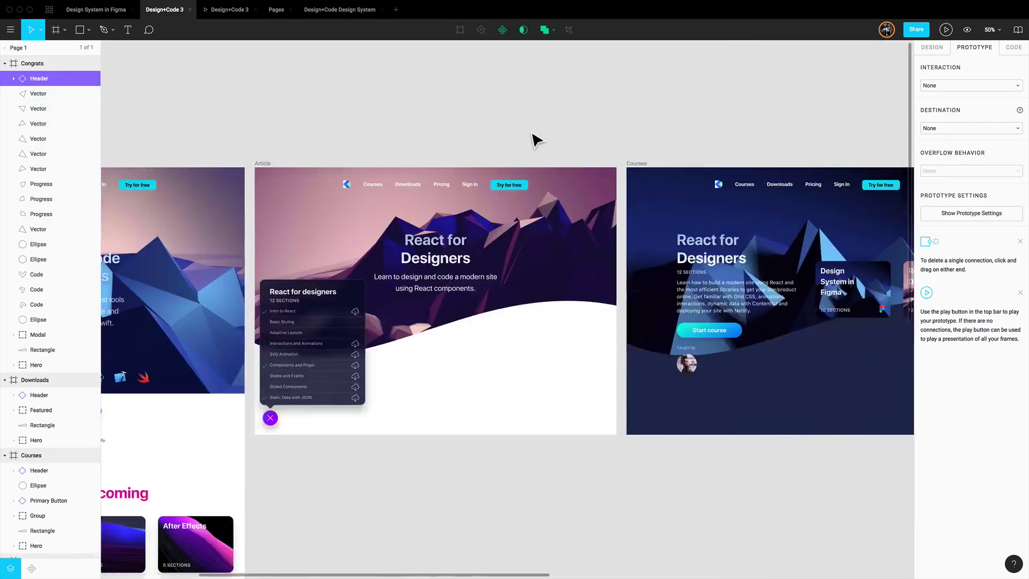
scroll(533, 137, "left", 5)
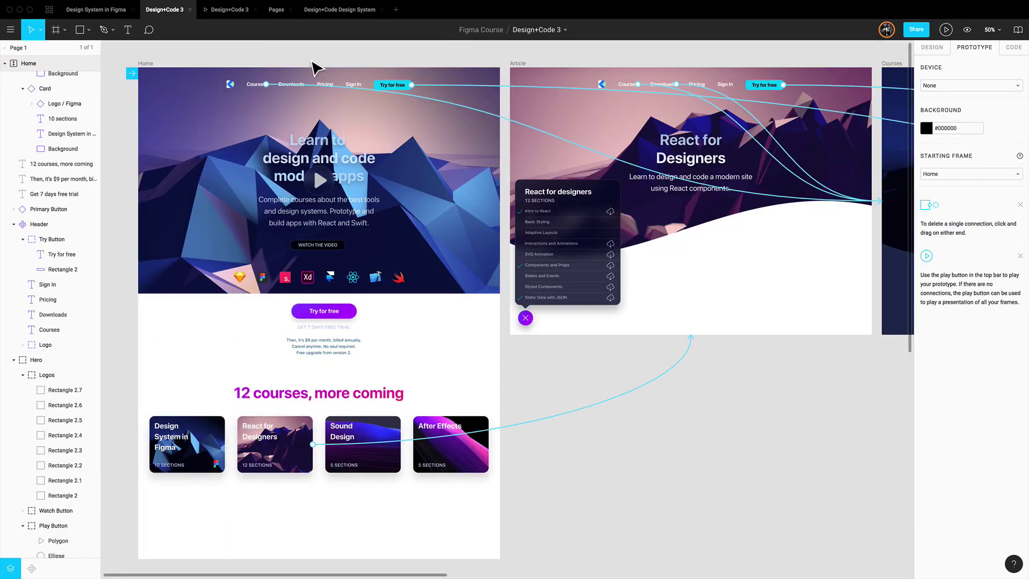
Step: Link the Home header's Downloads item On Click to the Downloads frame
left_click(299, 88)
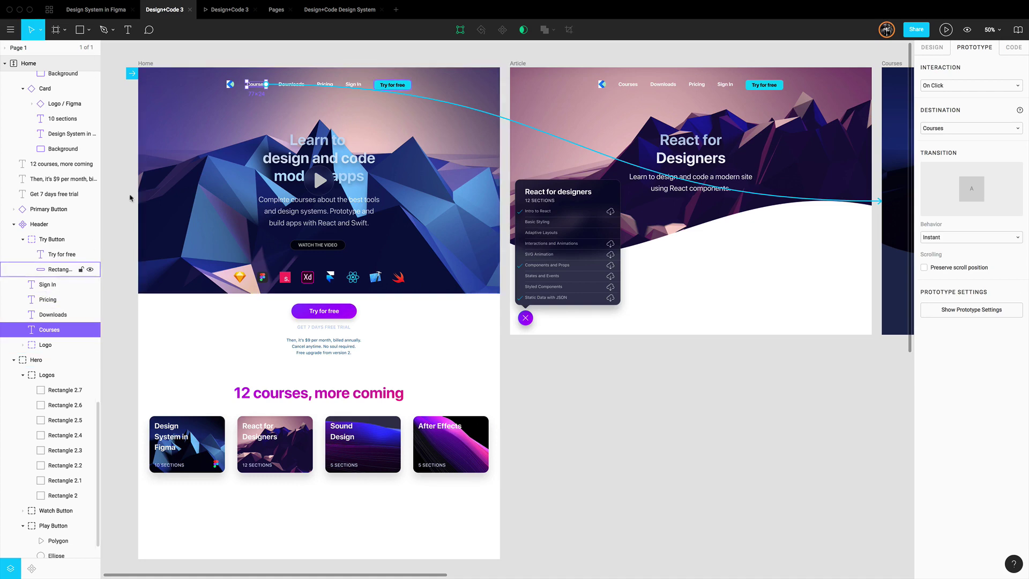
left_click(297, 85)
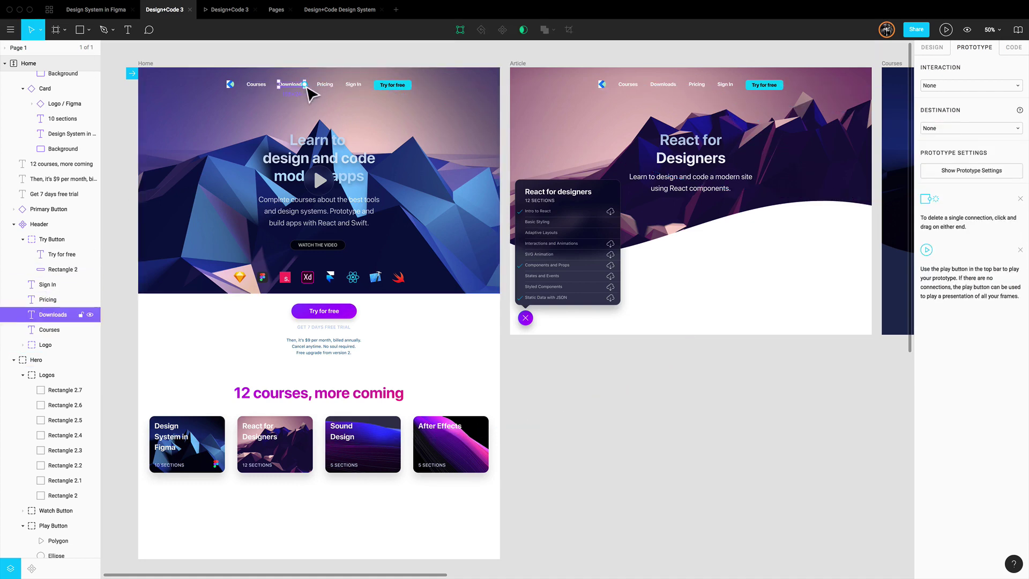
scroll(309, 93, "right", 2)
scroll(308, 92, "down", 5)
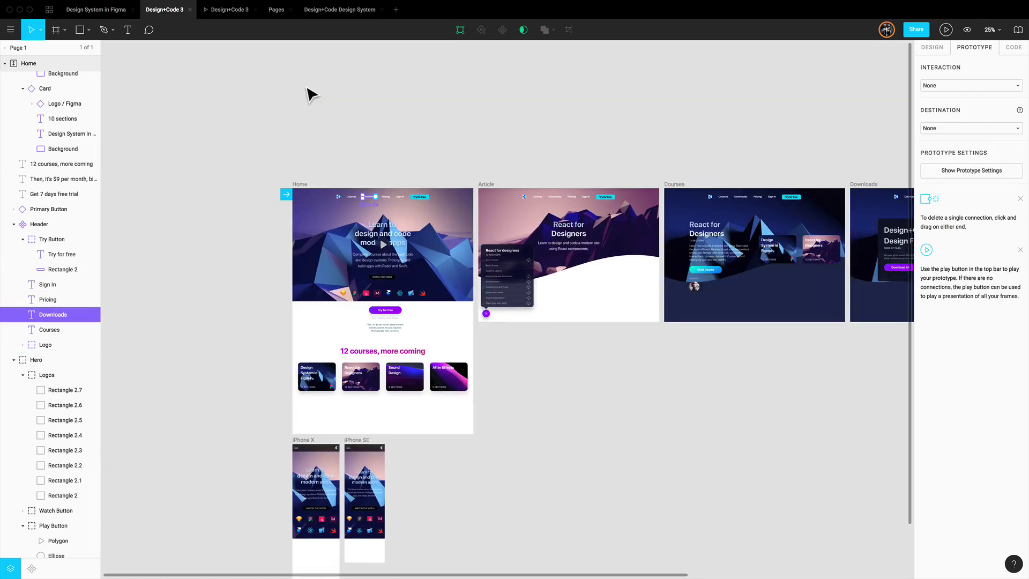
scroll(316, 99, "down", 3)
left_click_drag(338, 123, 730, 161)
left_click_drag(810, 177, 831, 175)
left_click(552, 91)
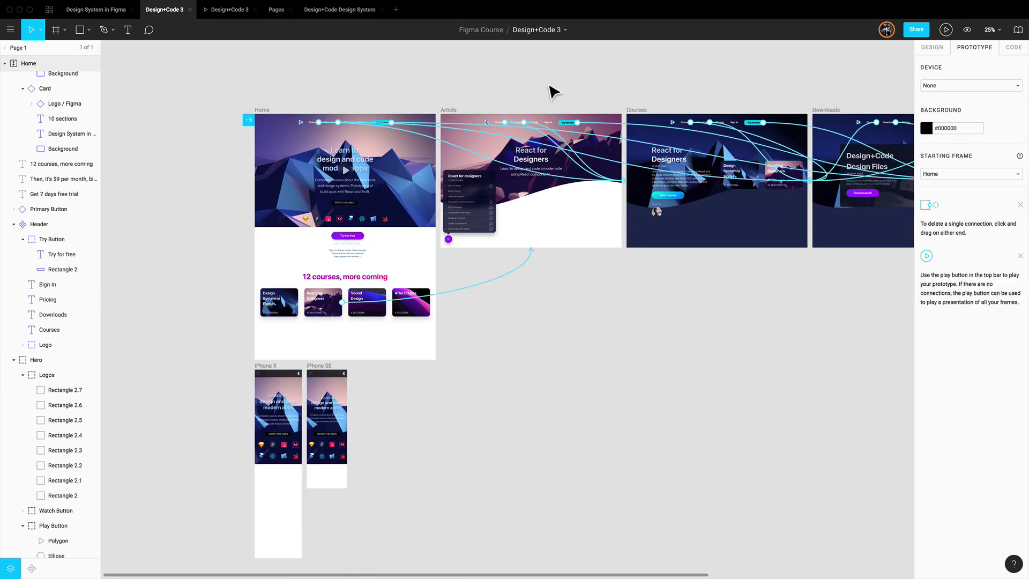
scroll(549, 94, "right", 3)
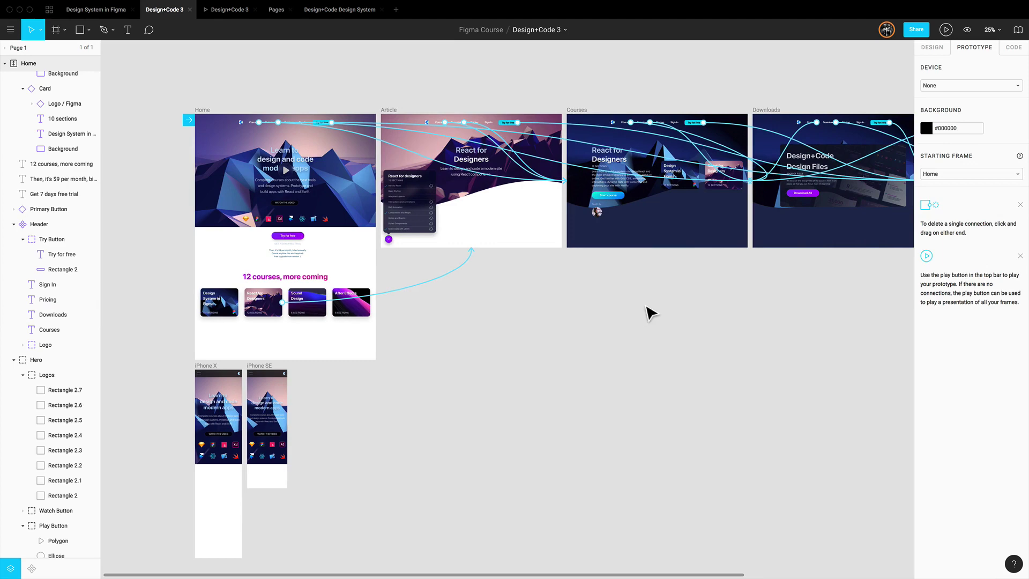
Step: Wrap the Congrats modal in a frame with Cmd+Alt+G and move it beside Congrats
scroll(651, 313, "right", 5)
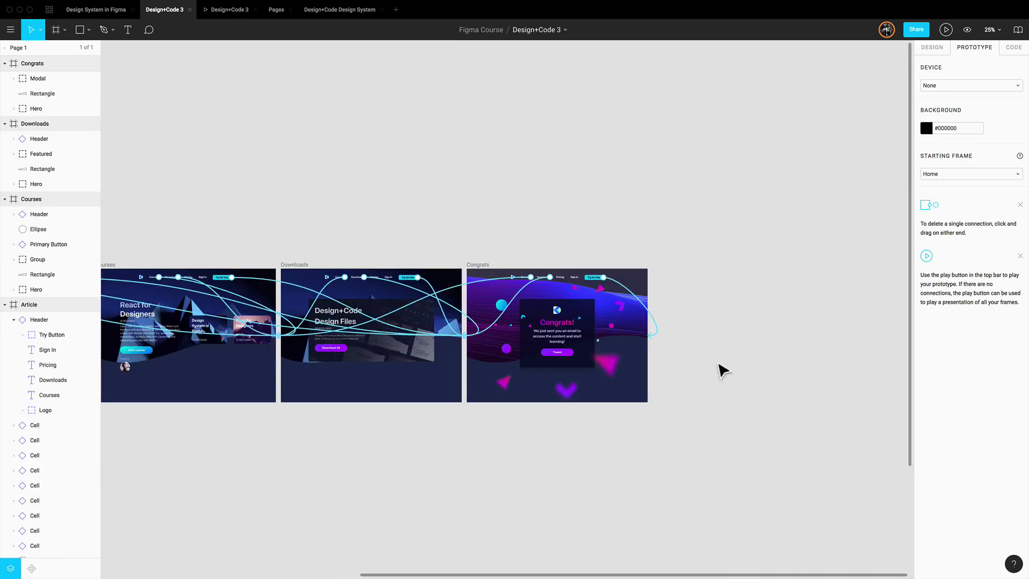
key("plus")
scroll(725, 369, "right", 5)
scroll(702, 354, "down", 2)
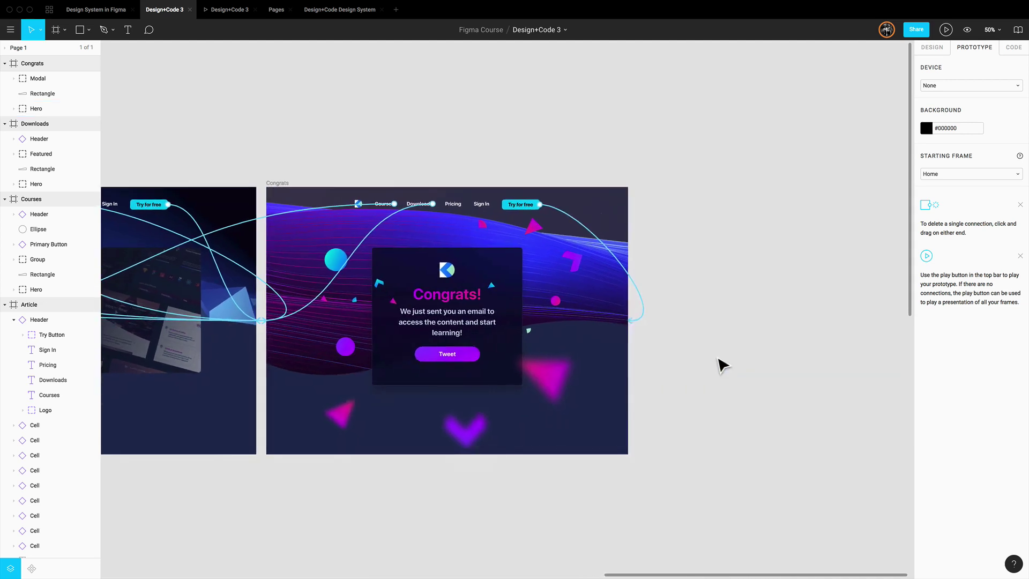
left_click(453, 277)
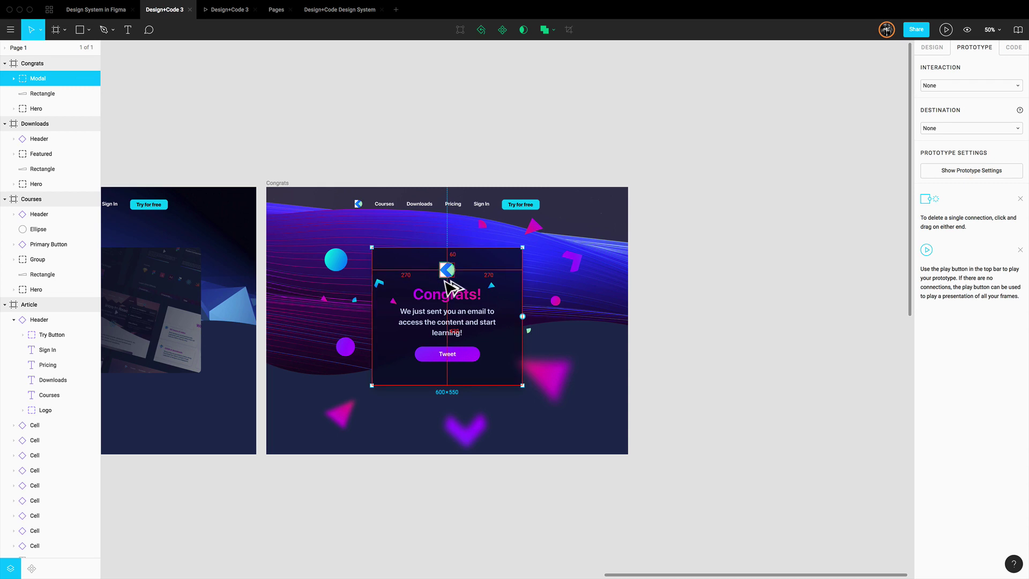
key("super+alt+g")
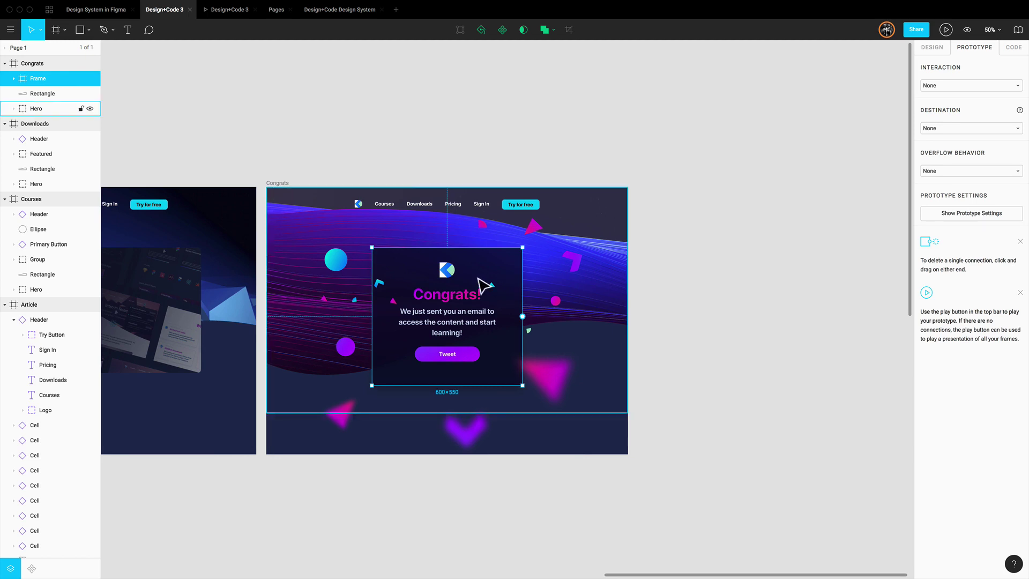
left_click(641, 280)
left_click(443, 272)
left_click_drag(443, 292, 788, 251)
Step: Delete the Congrats! heading and change the paragraph to 'We'll send you an email.'
key("Escape")
left_click(803, 241)
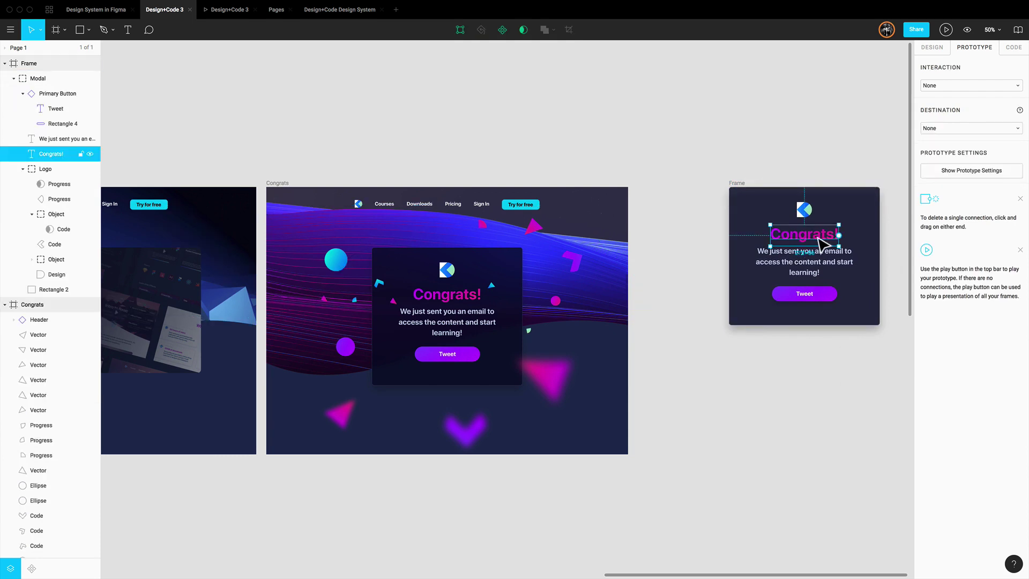
key("Delete")
double_click(809, 268)
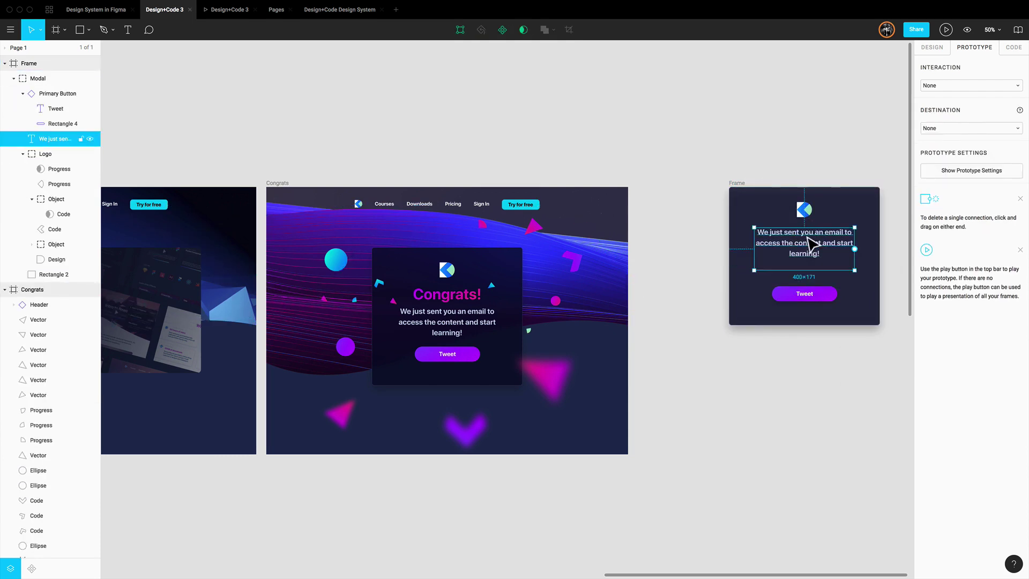
key("ctrl+a")
type("We'll send you an email.")
key("Escape")
left_click(932, 47)
left_click(1017, 272)
left_click(804, 264)
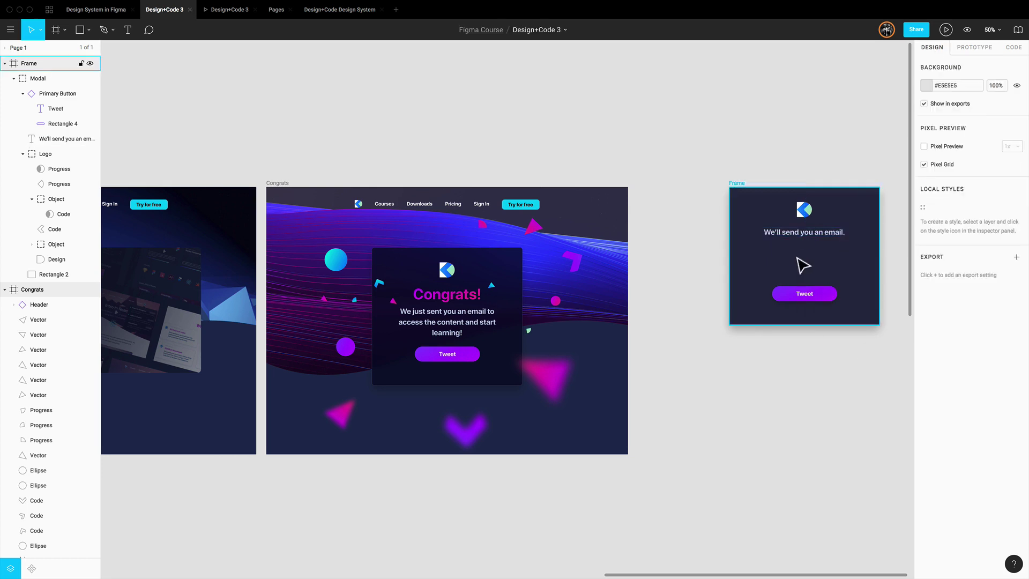
Step: Draw a 448×60 email input box with radius 14, no fill and a Light Blue outline
key("r")
left_click_drag(747, 249, 860, 267)
left_click(992, 110)
type("60")
key("Return")
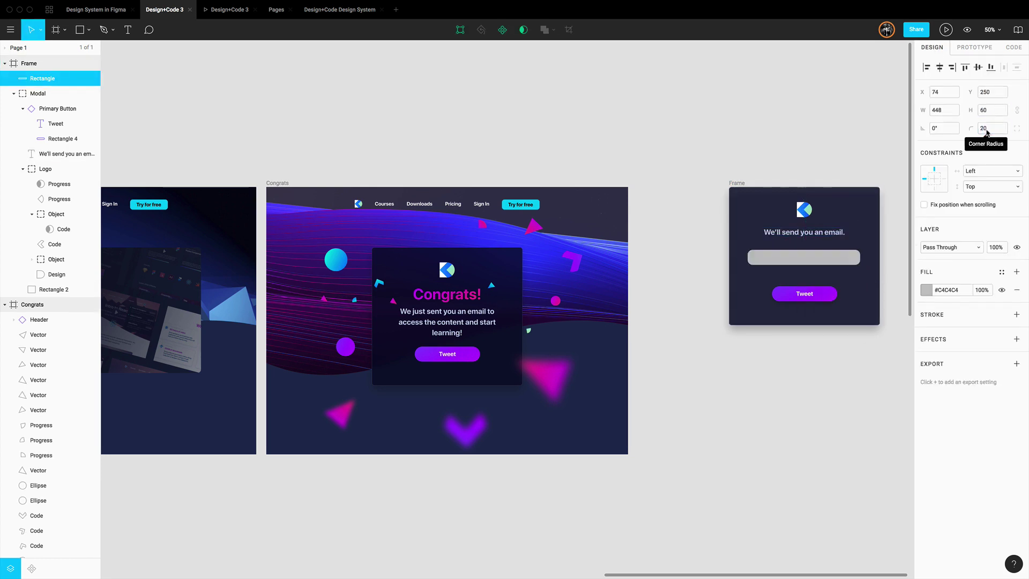
left_click(988, 128)
type("14")
key("Return")
left_click(1017, 289)
left_click(1017, 295)
left_click(926, 315)
left_click(979, 339)
Step: Relabel the button 'Sign up' and position the heading, input box and button in the frame
left_click(822, 275)
left_click_drag(819, 234, 817, 303)
double_click(806, 294)
type("Sign up")
key("shift+Up")
left_click(828, 278)
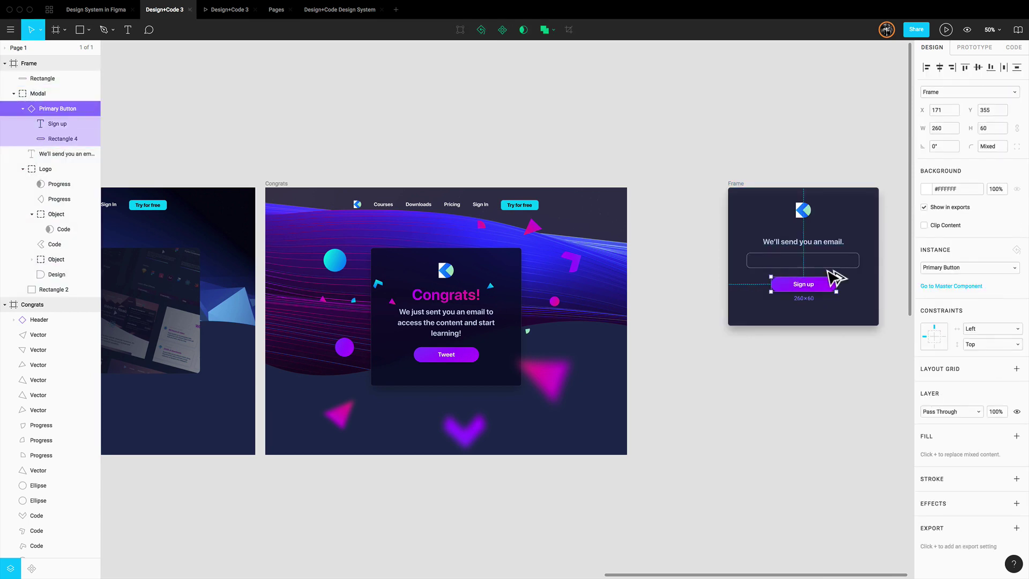
left_click(815, 260, "shift")
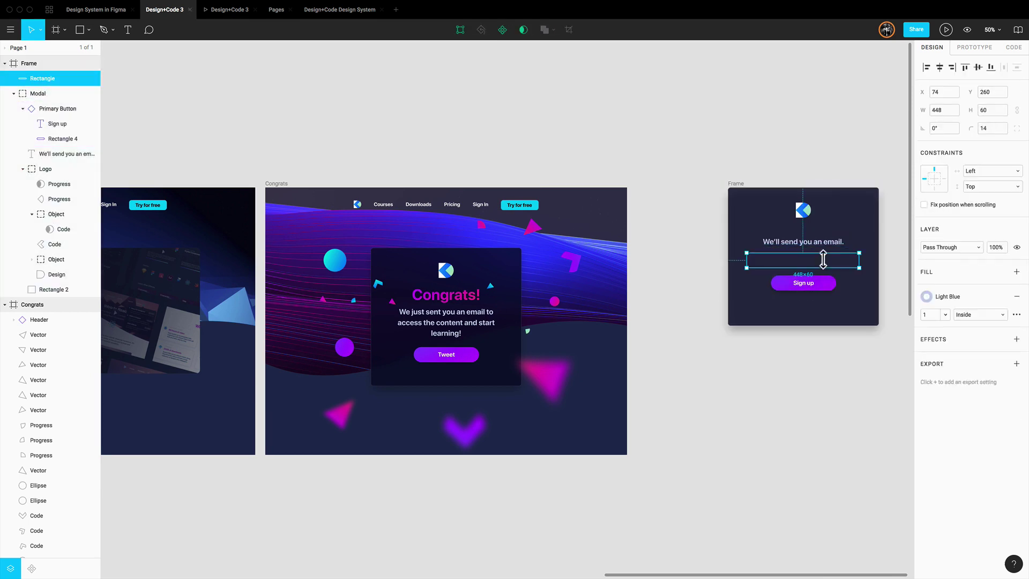
left_click(817, 242, "shift")
key("shift+Down")
left_click(748, 407)
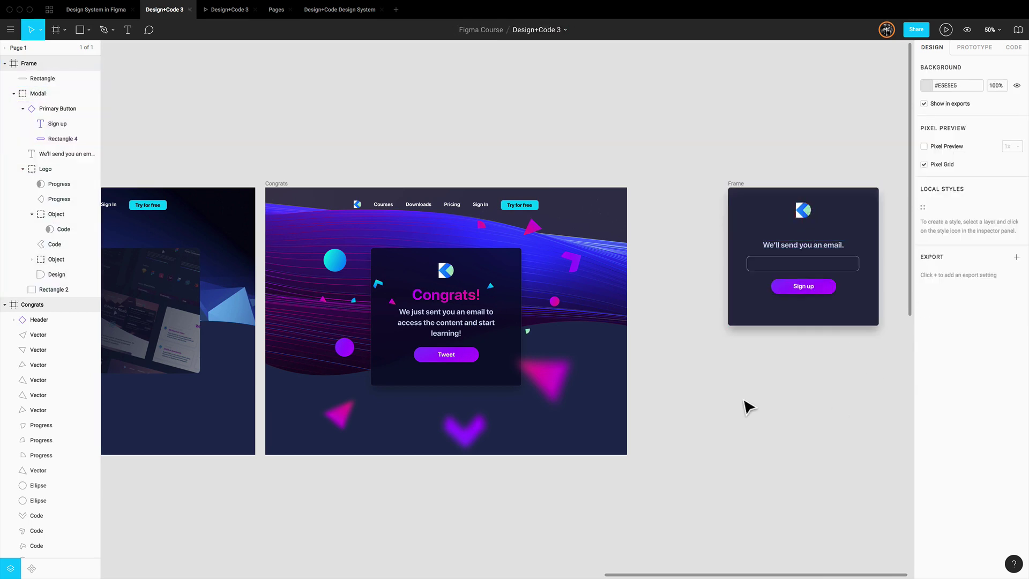
key("minus")
Step: Redirect the header's Try for free link from Congrats to the sign-up frame
scroll(551, 338, "left", 10)
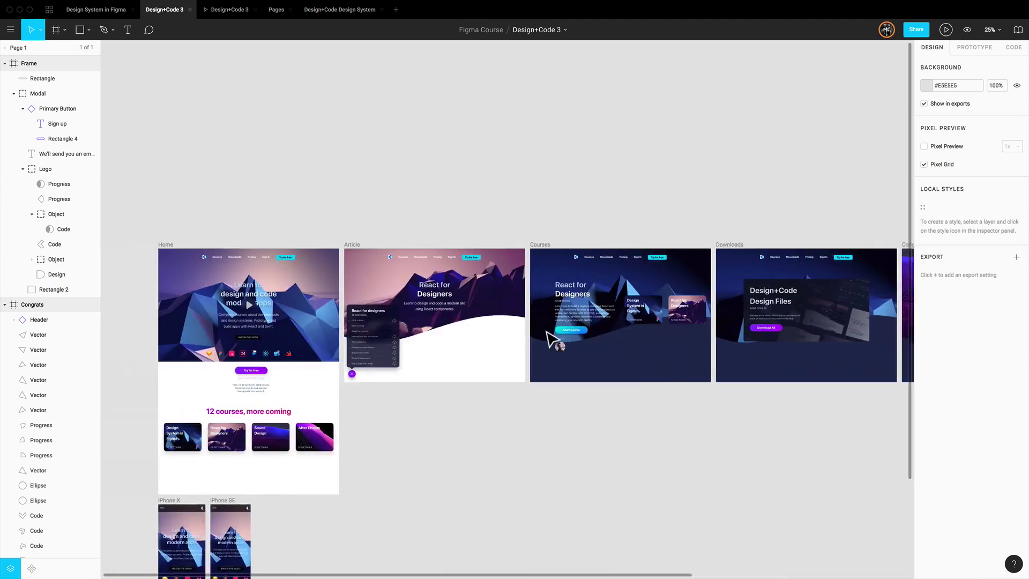
scroll(552, 338, "down", 2)
key("minus")
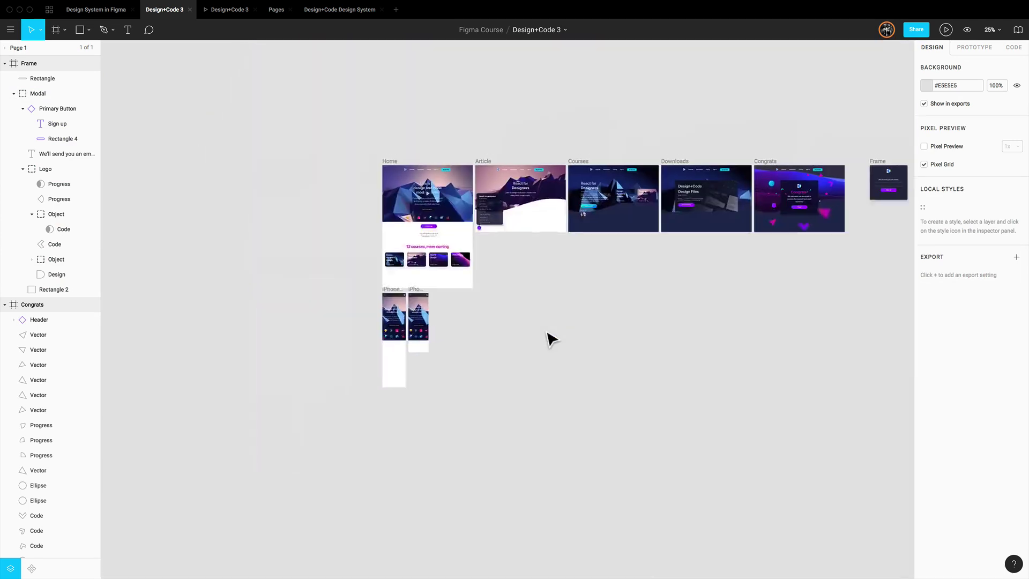
scroll(552, 337, "right", 5)
scroll(552, 338, "up", 2)
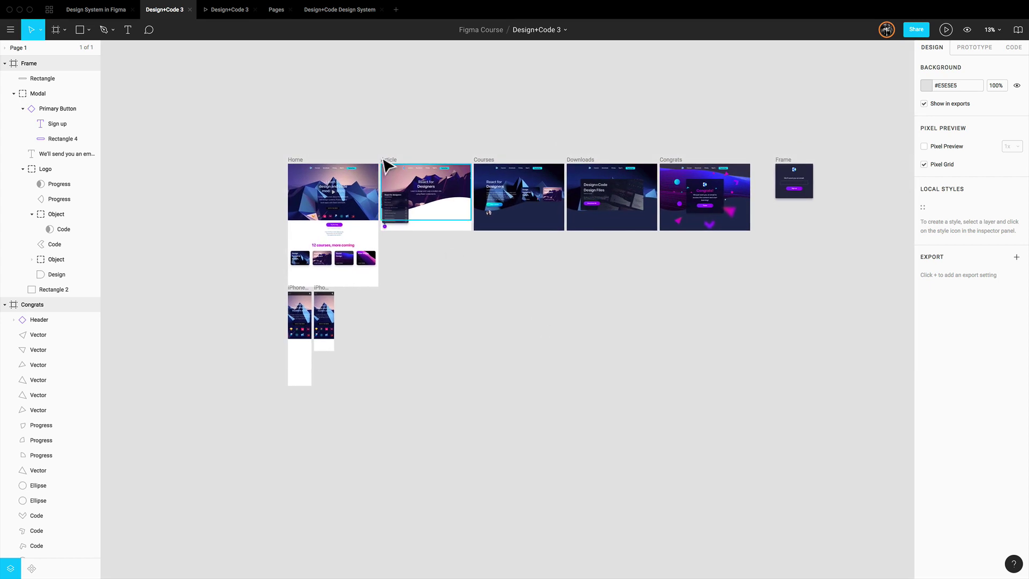
left_click(353, 175)
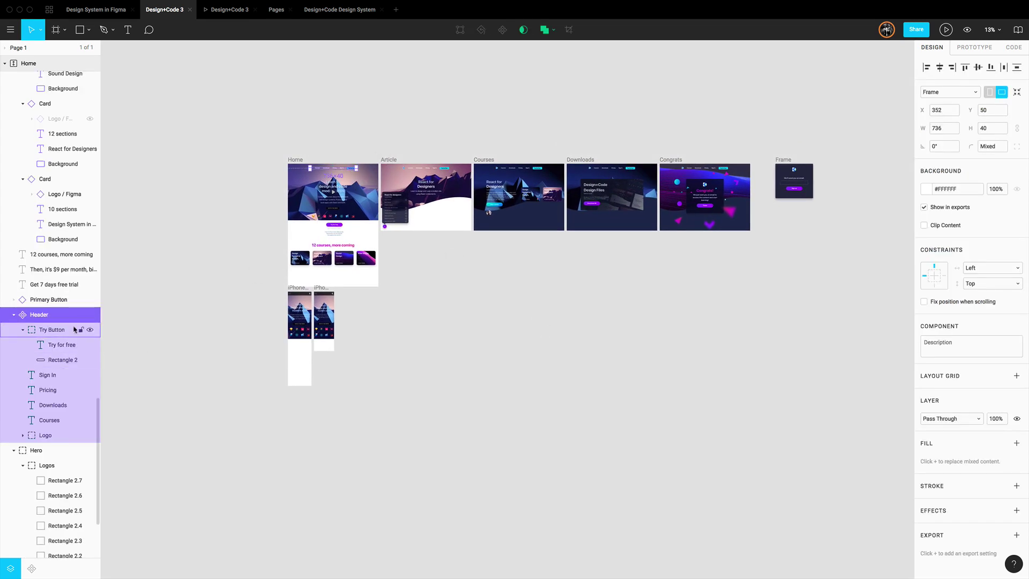
left_click(56, 329)
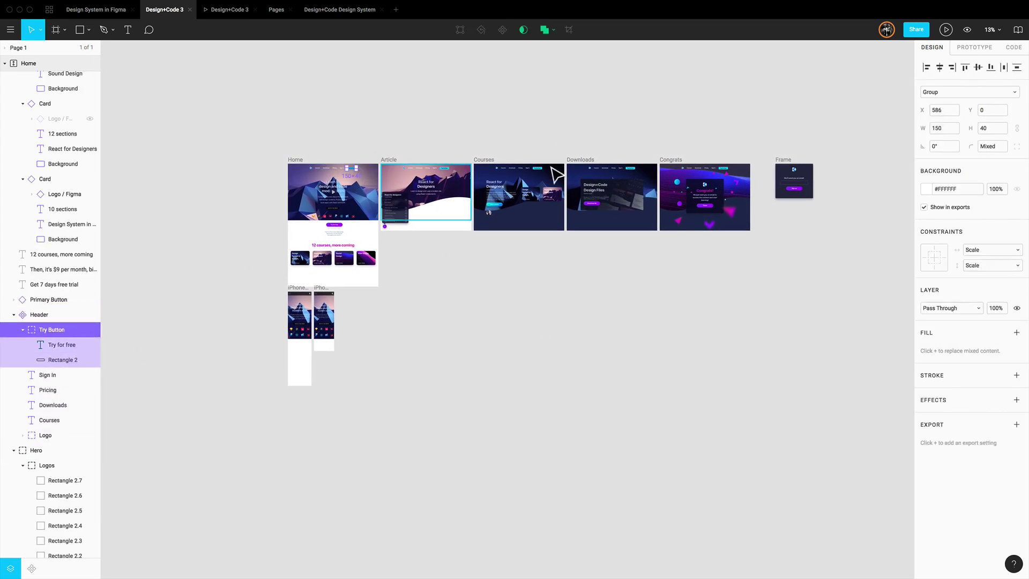
scroll(620, 154, "left", 2)
left_click(984, 51)
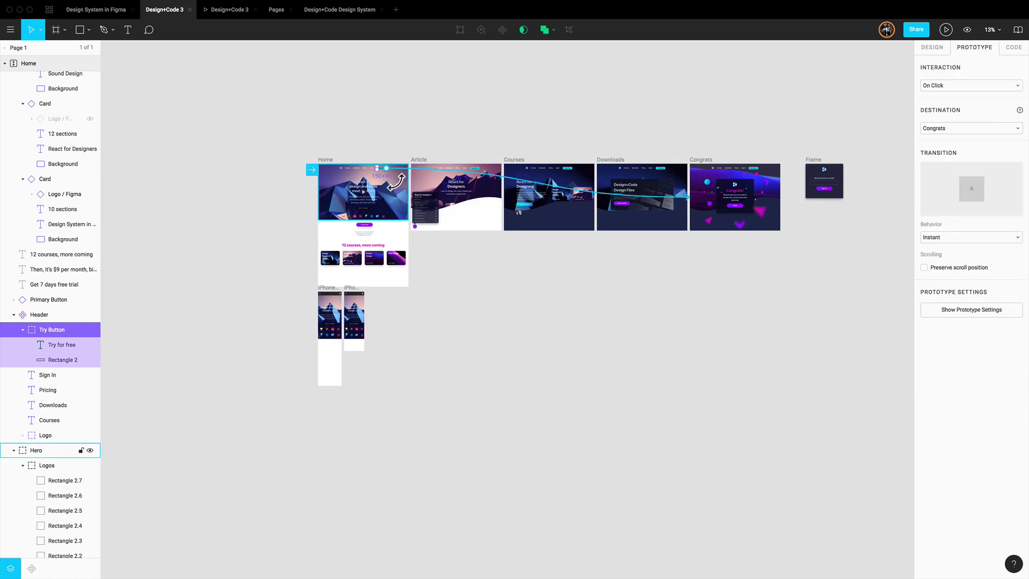
left_click_drag(689, 197, 839, 190)
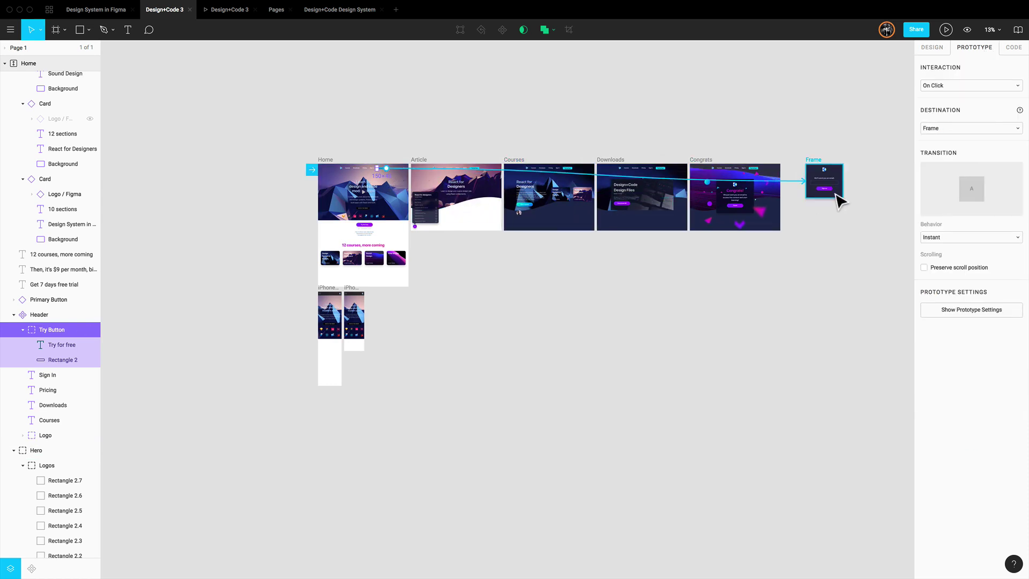
Step: Link the sign-up frame's Sign up button to the Congrats screen
left_click(834, 199)
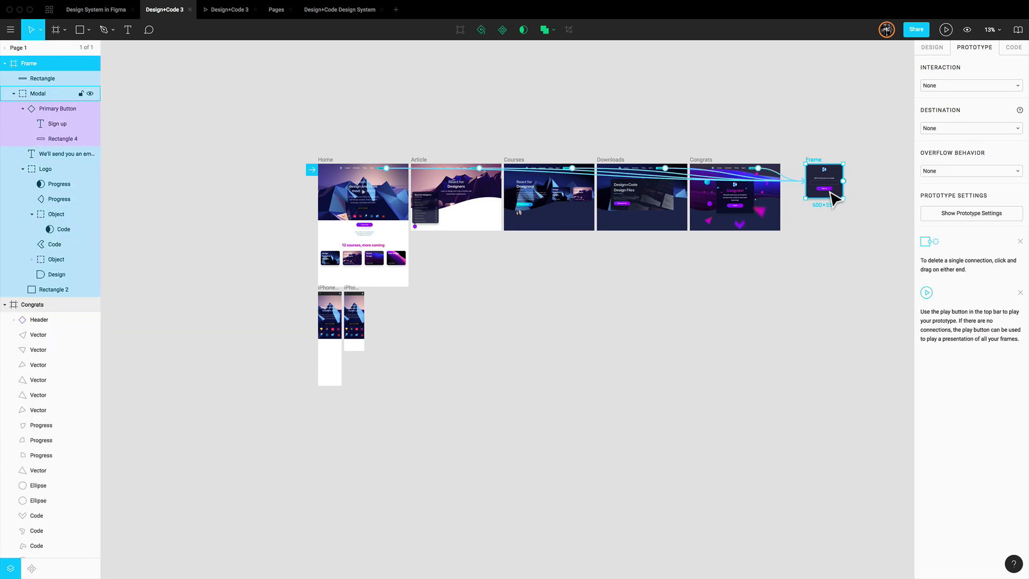
key("shift+2")
key("minus")
key("minus")
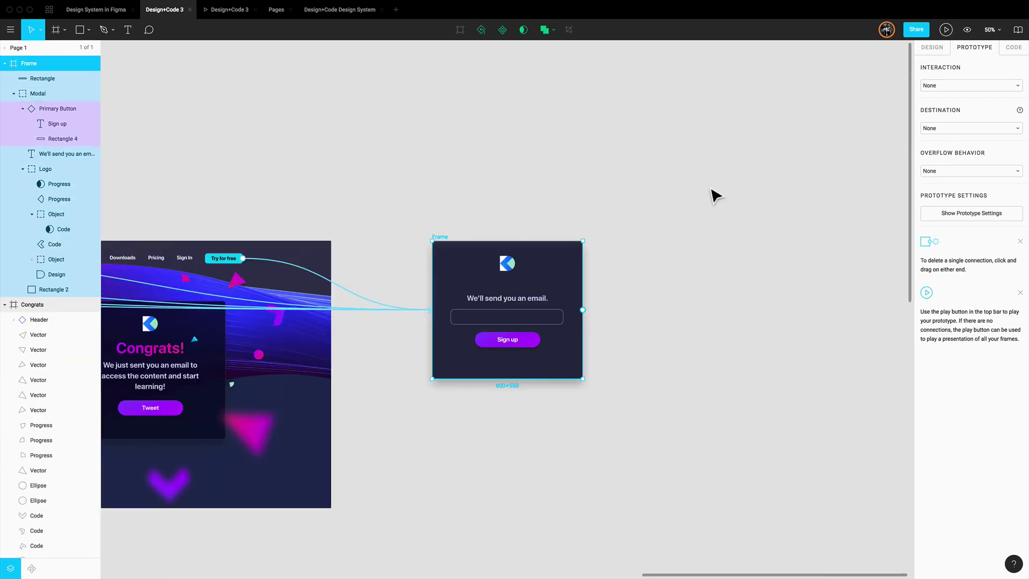
scroll(547, 180, "left", 4)
key("Escape")
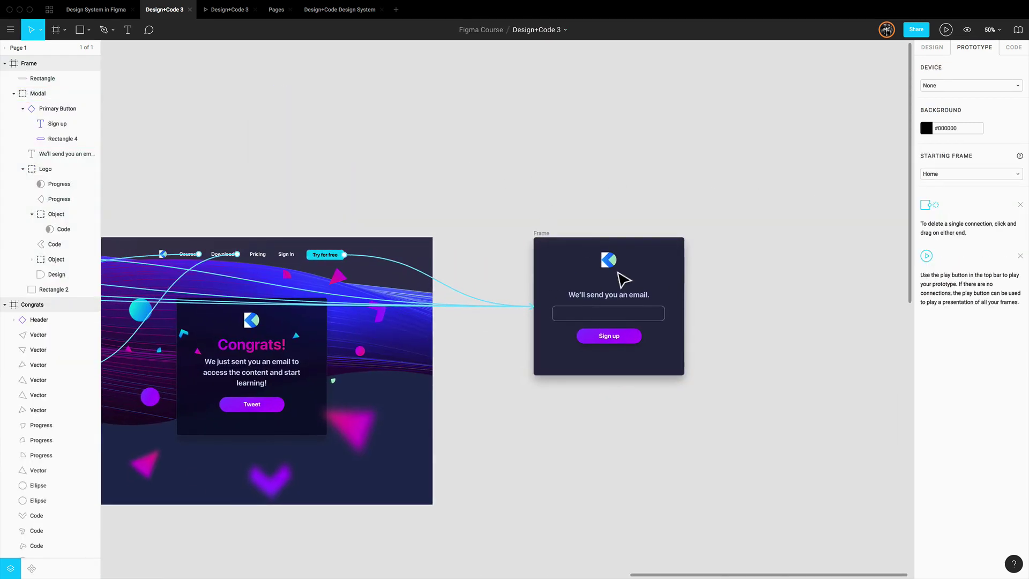
left_click(611, 338)
scroll(613, 343, "right", 1)
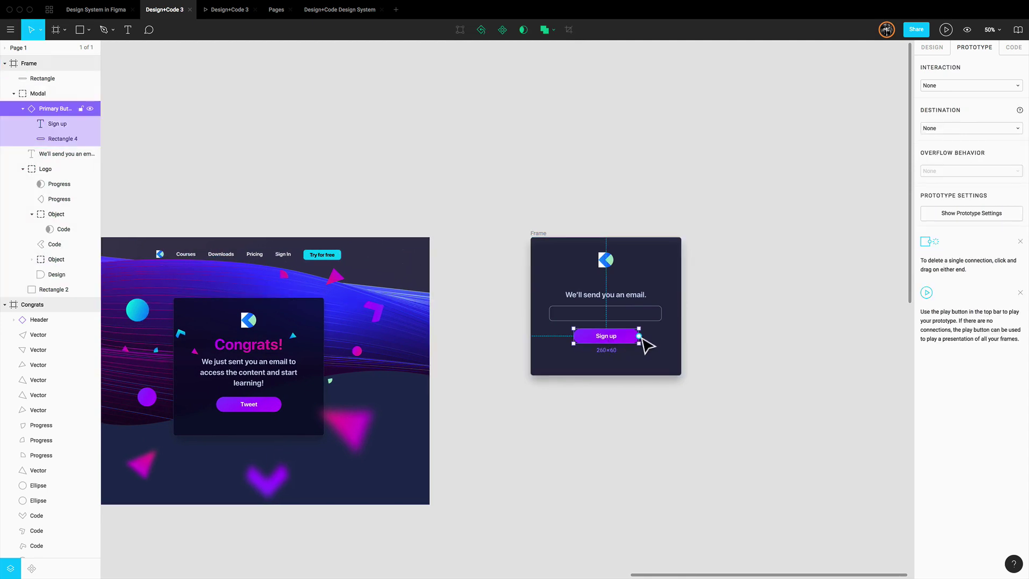
left_click_drag(639, 336, 424, 364)
left_click(495, 295)
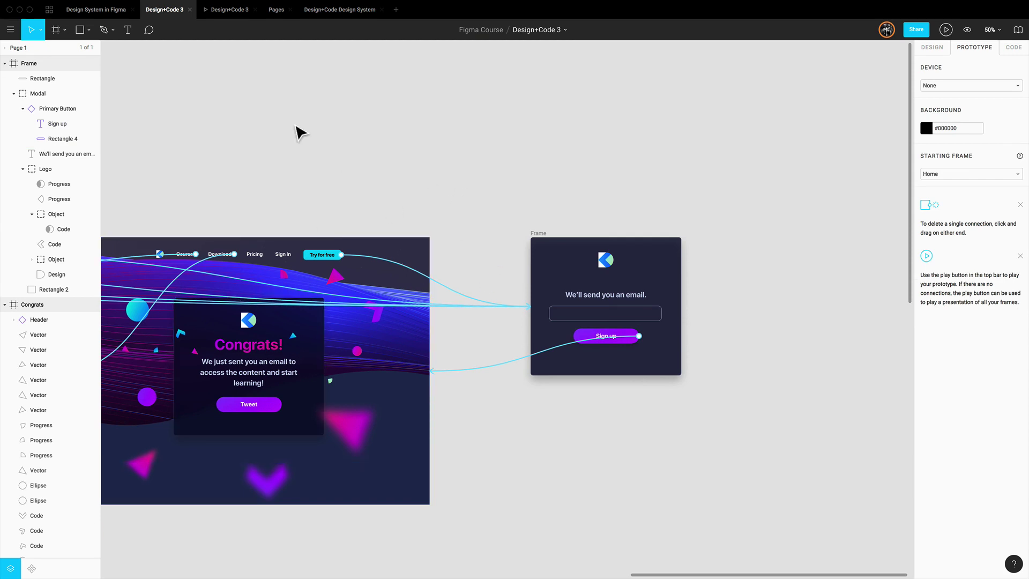
Step: In the prototype preview, go from Courses through Try for free and Sign up to Congrats, then return to the editor
left_click(227, 11)
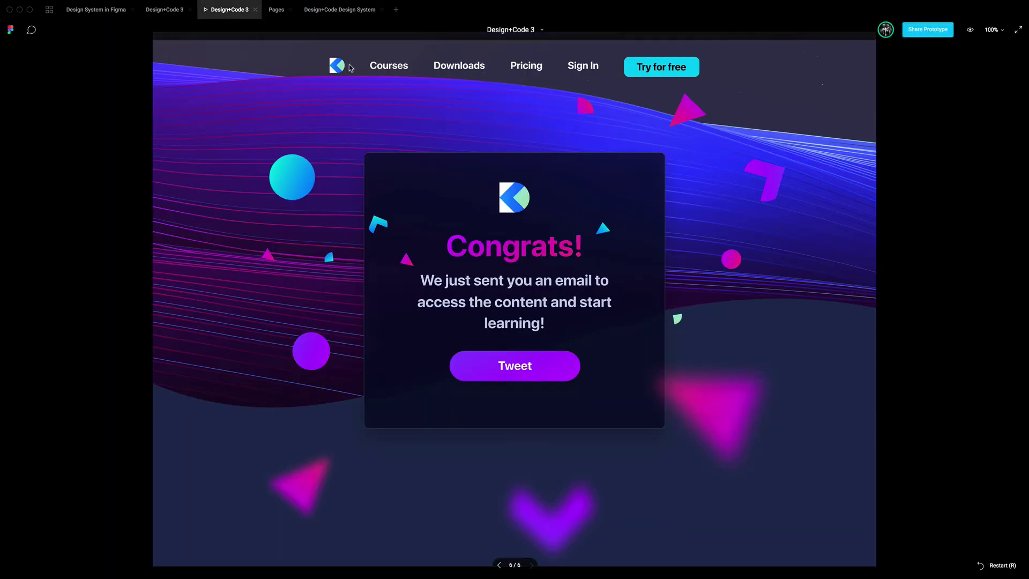
left_click(386, 70)
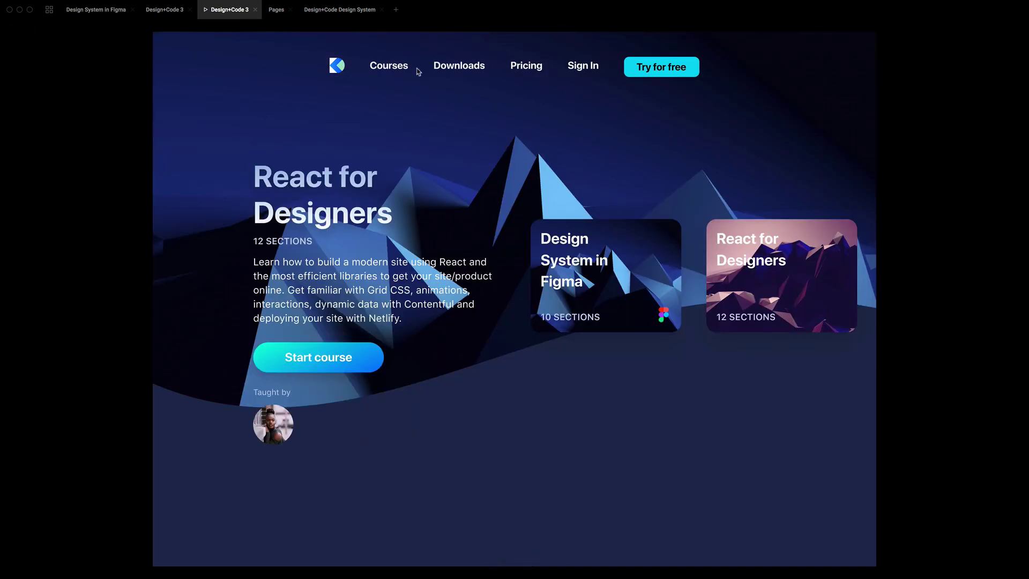
left_click(659, 68)
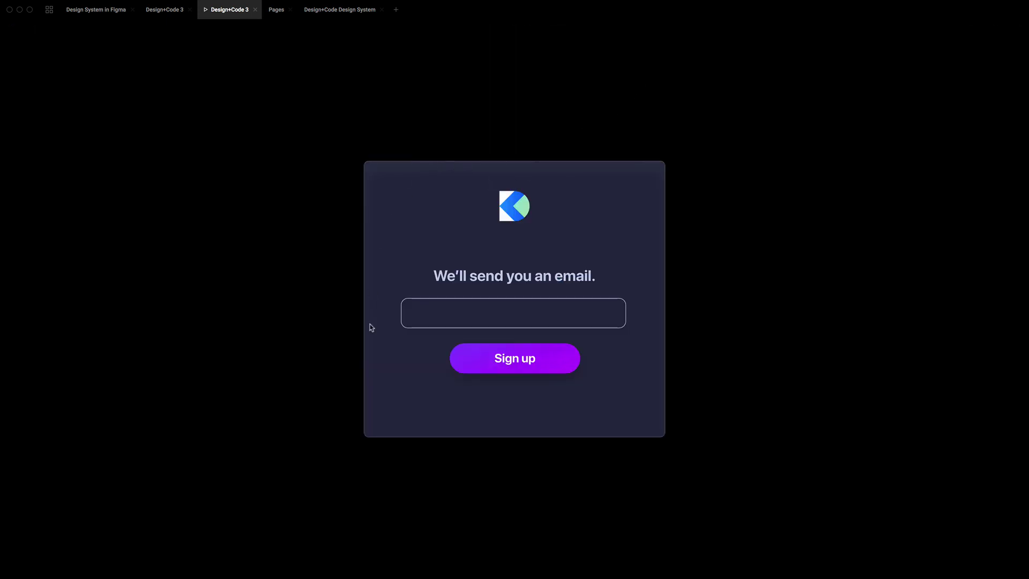
left_click(541, 365)
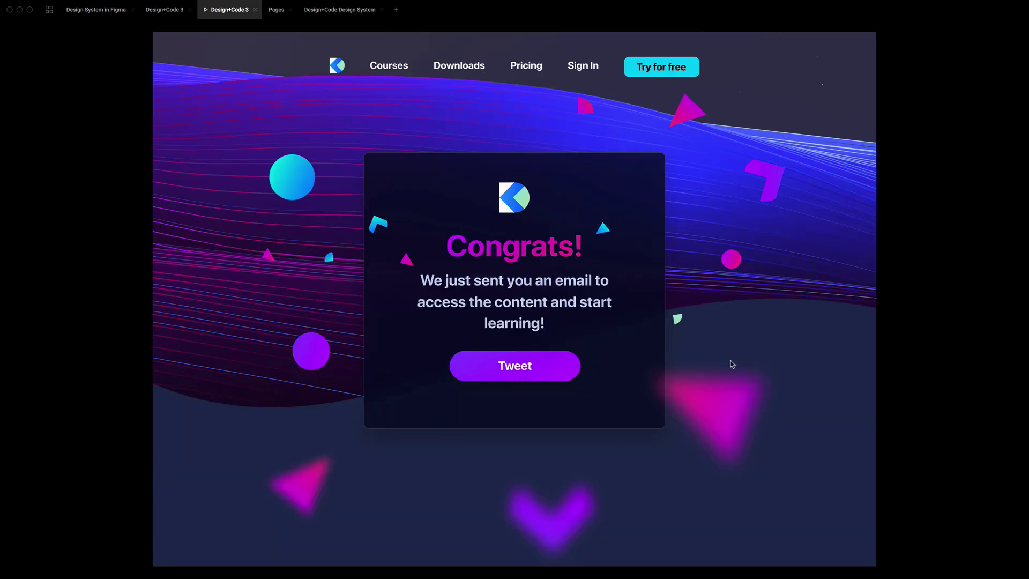
key("ctrl+shift+Tab")
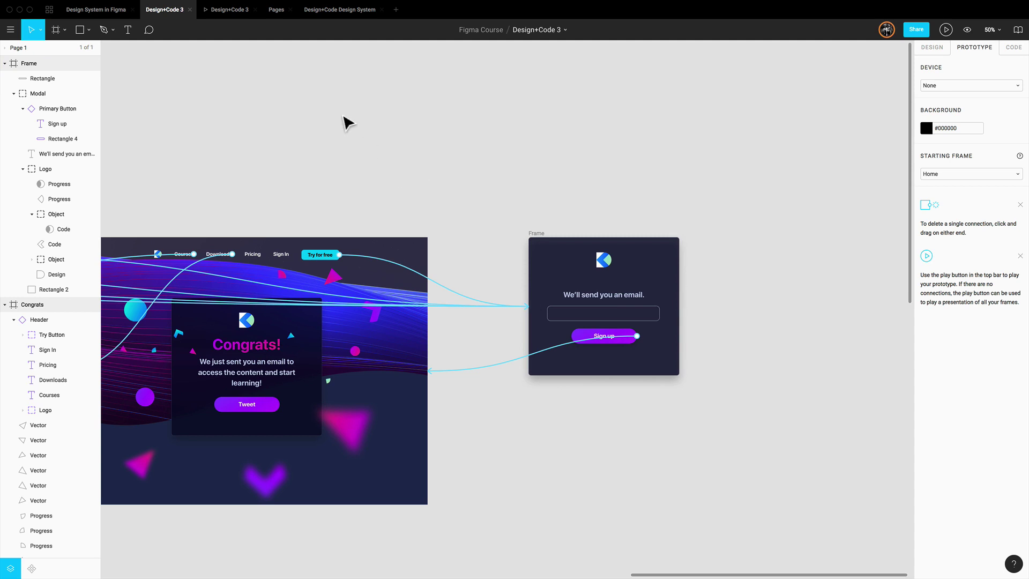
Step: Look over the Design System Pages file, then switch back to the Design+Code 3 file
left_click(276, 12)
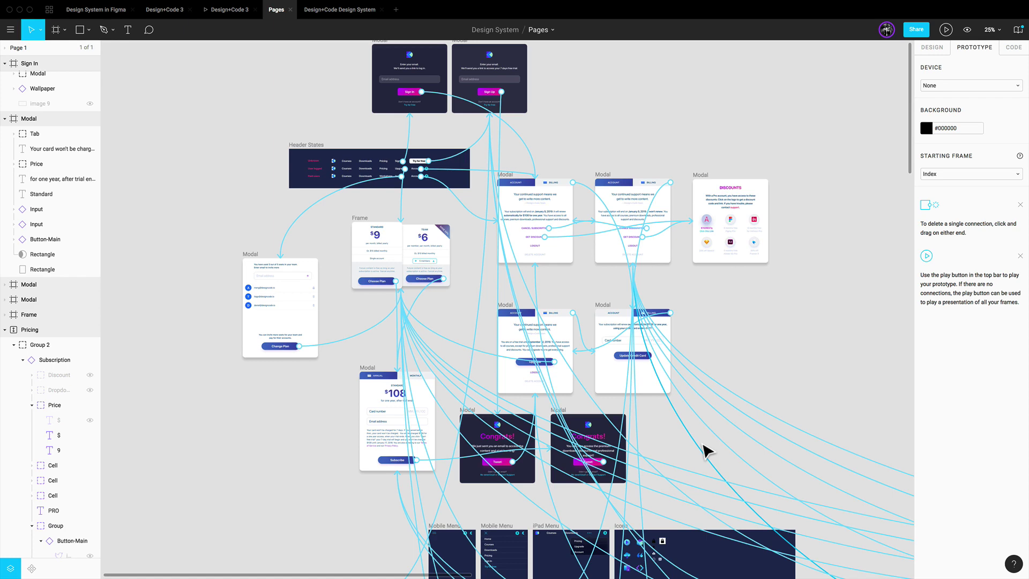
left_click(165, 10)
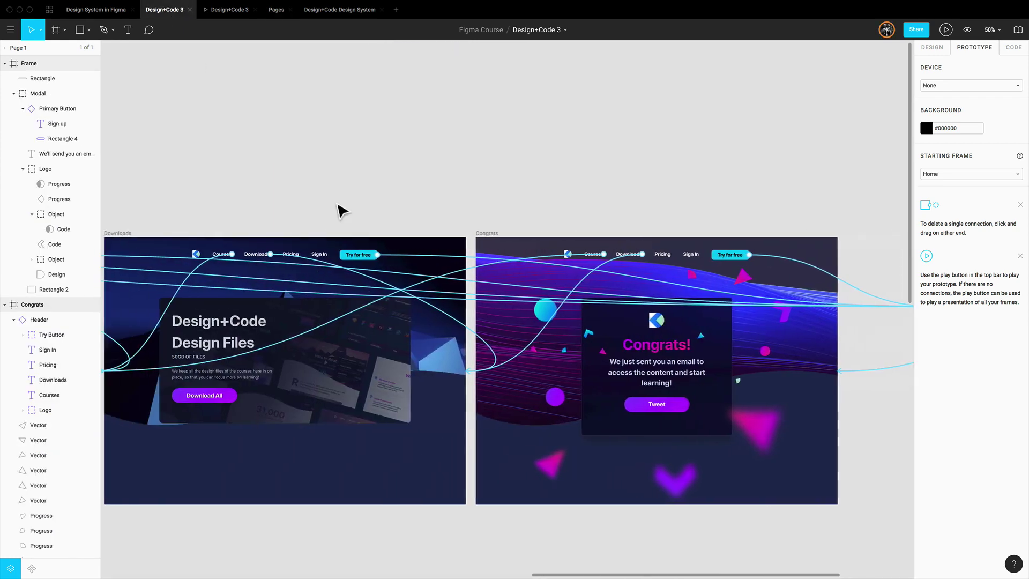
Step: Give the Try for free link a leftward Move transition with Ease In And Out easing
scroll(341, 211, "left", 20)
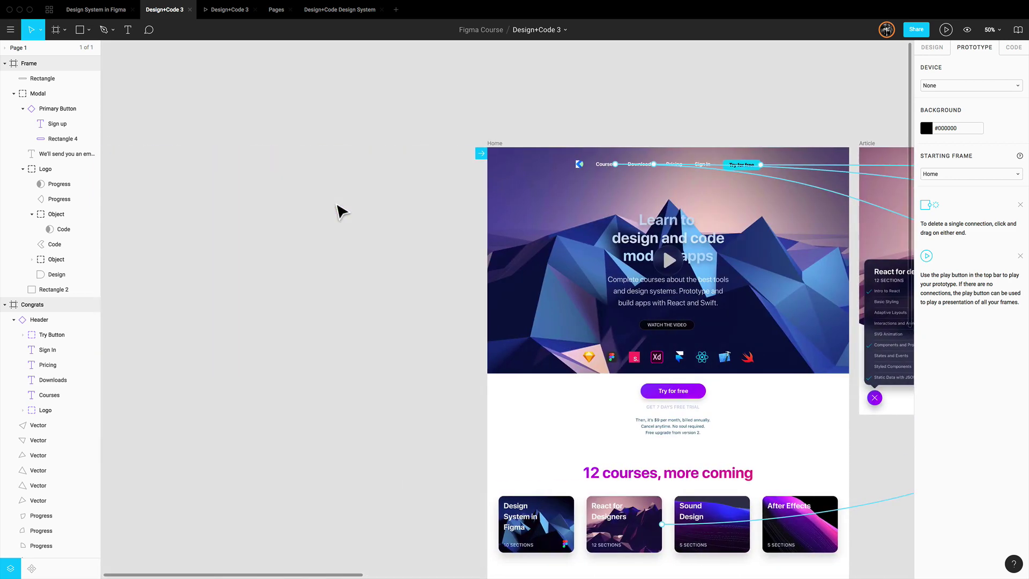
left_click(582, 165)
scroll(589, 165, "right", 6)
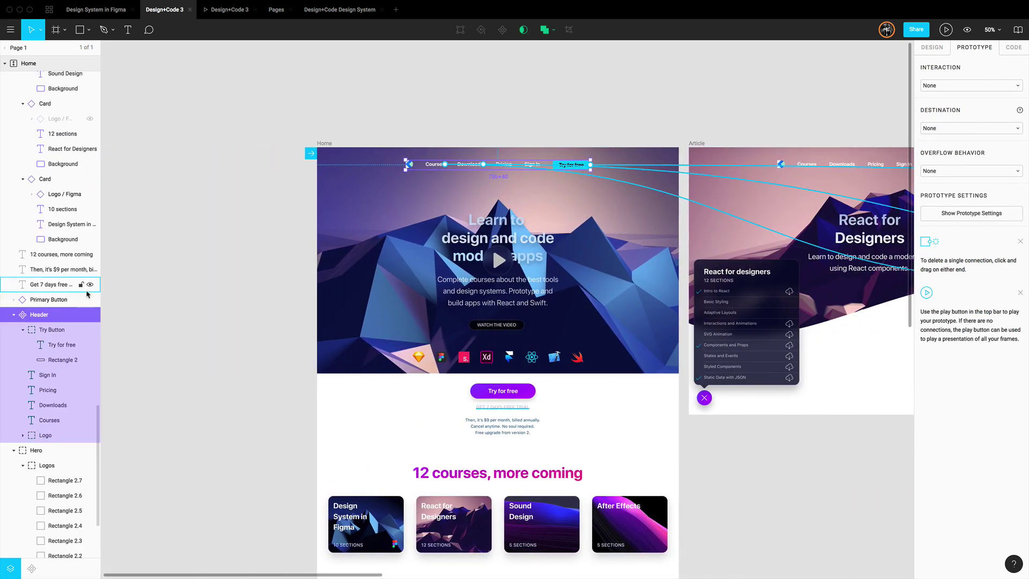
left_click(52, 329)
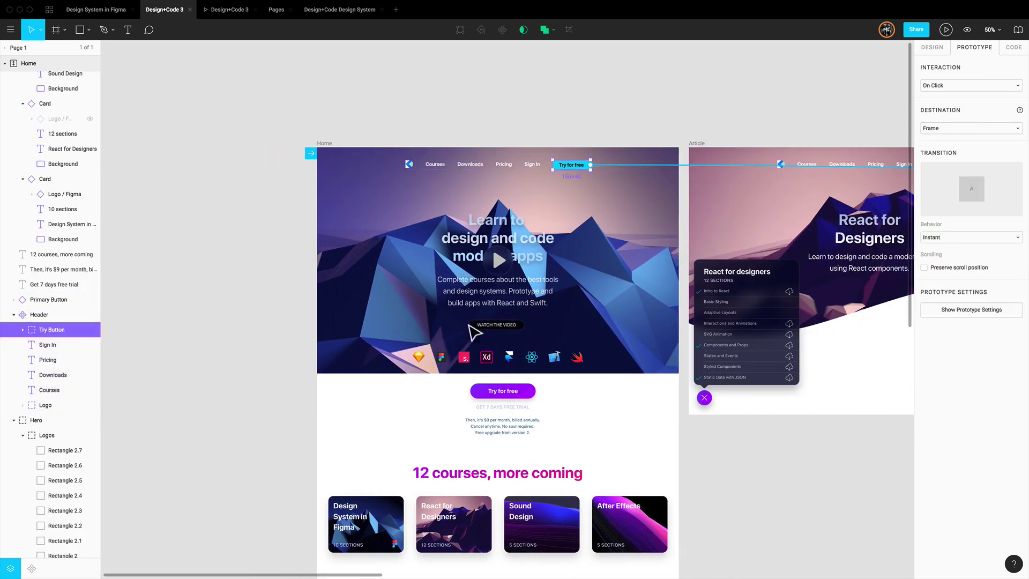
left_click(958, 242)
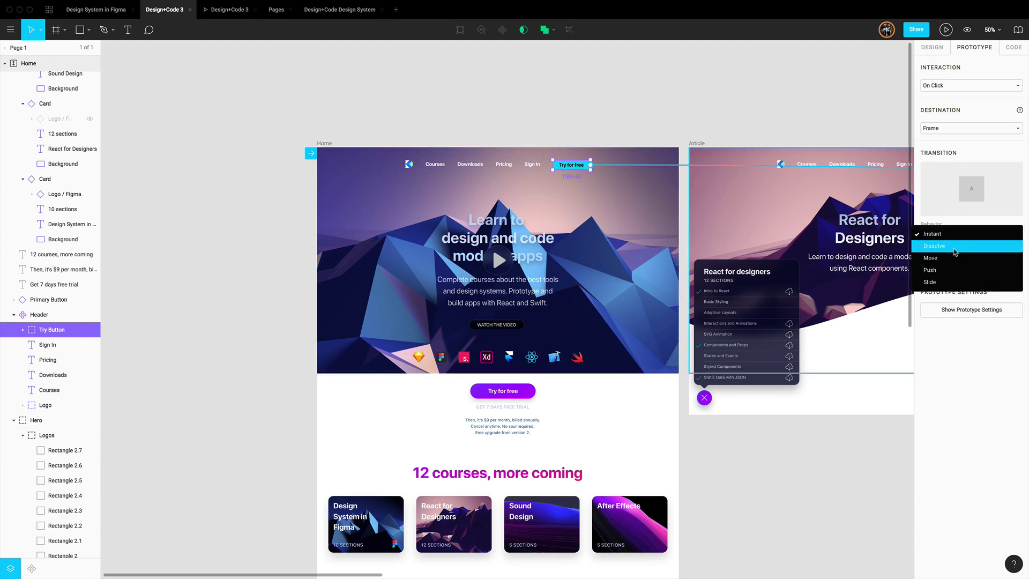
left_click(955, 248)
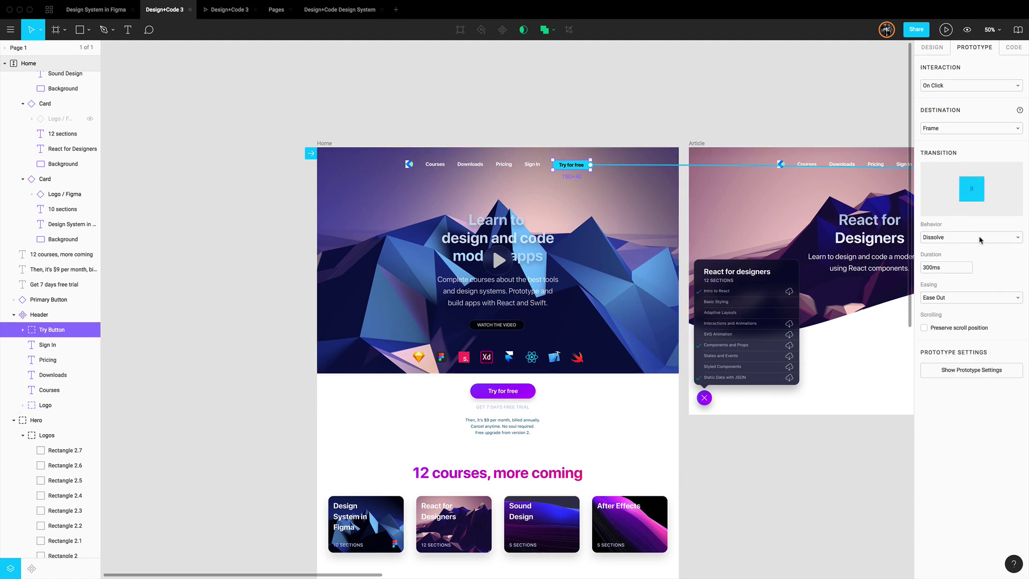
left_click(979, 236)
left_click(969, 249)
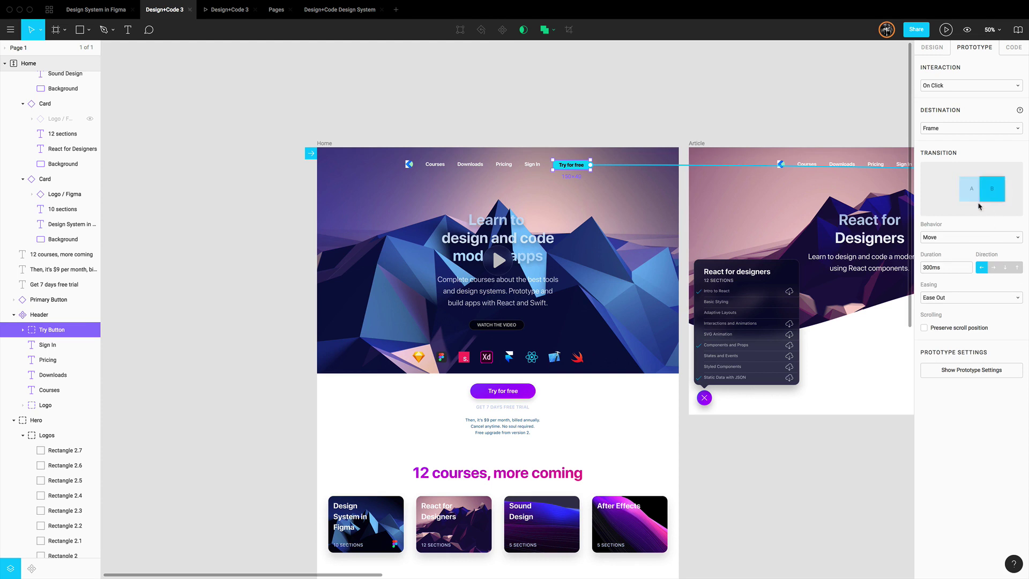
left_click(1017, 268)
left_click(983, 268)
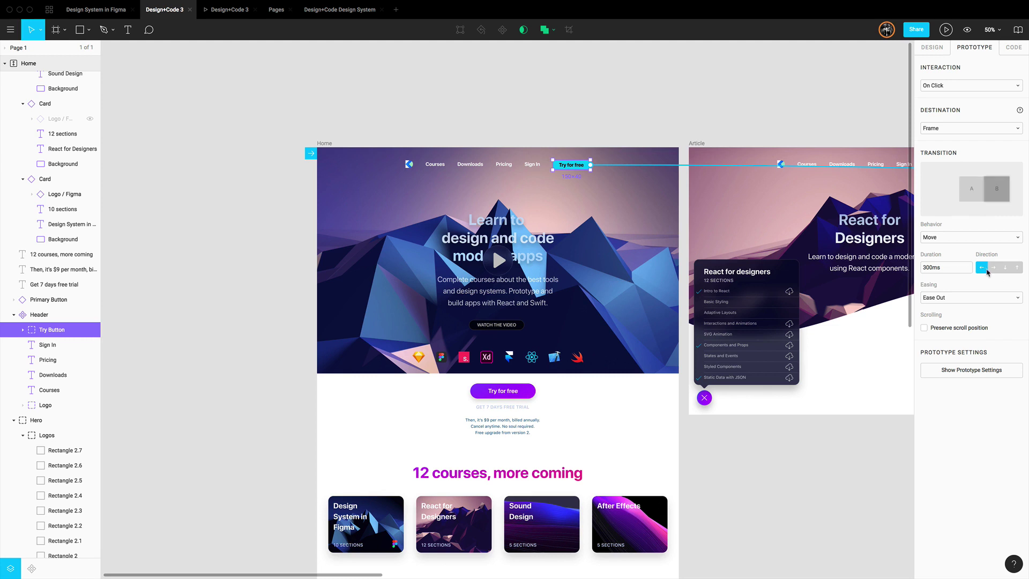
left_click(939, 301)
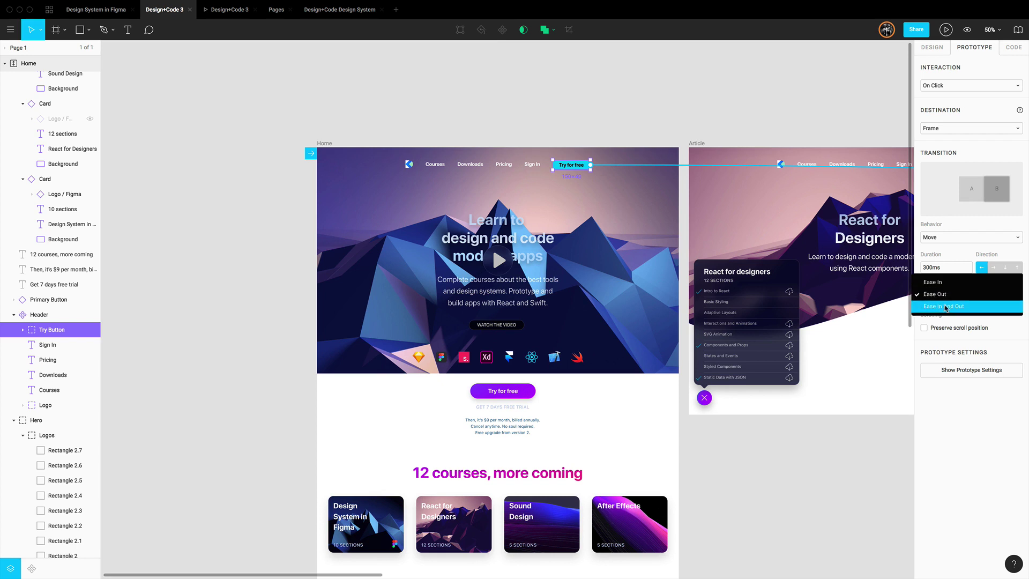
left_click(948, 309)
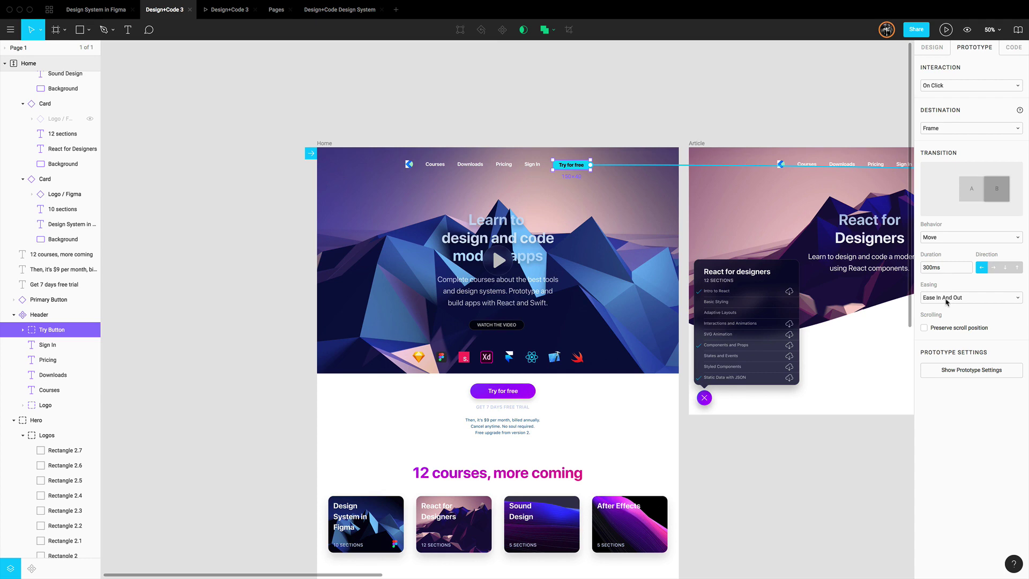
Step: Draw a 1440-wide rectangle at the top of Home and move it into the Header component
left_click(446, 98)
scroll(446, 98, "down", 2)
scroll(446, 98, "right", 1)
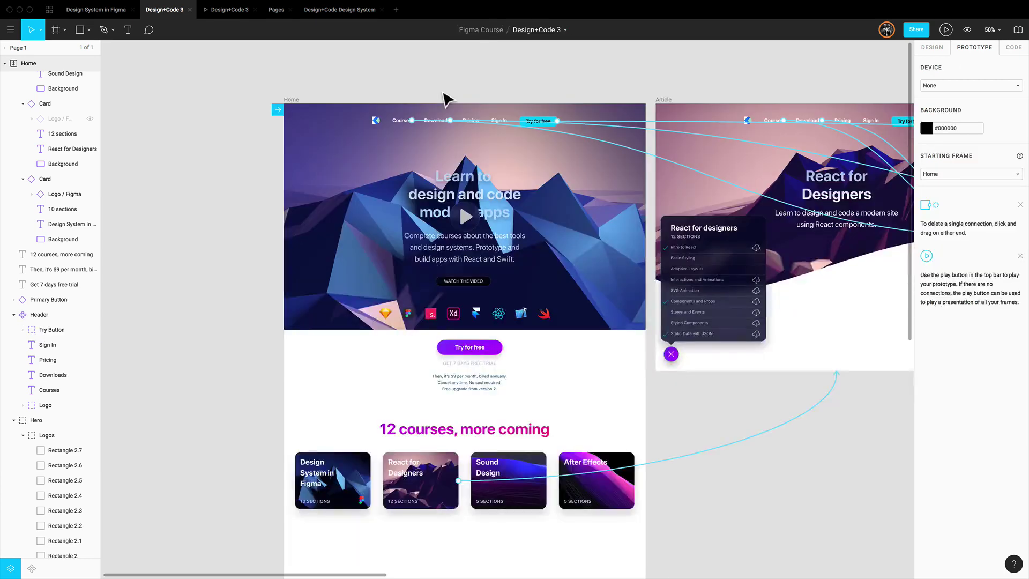
left_click(295, 101)
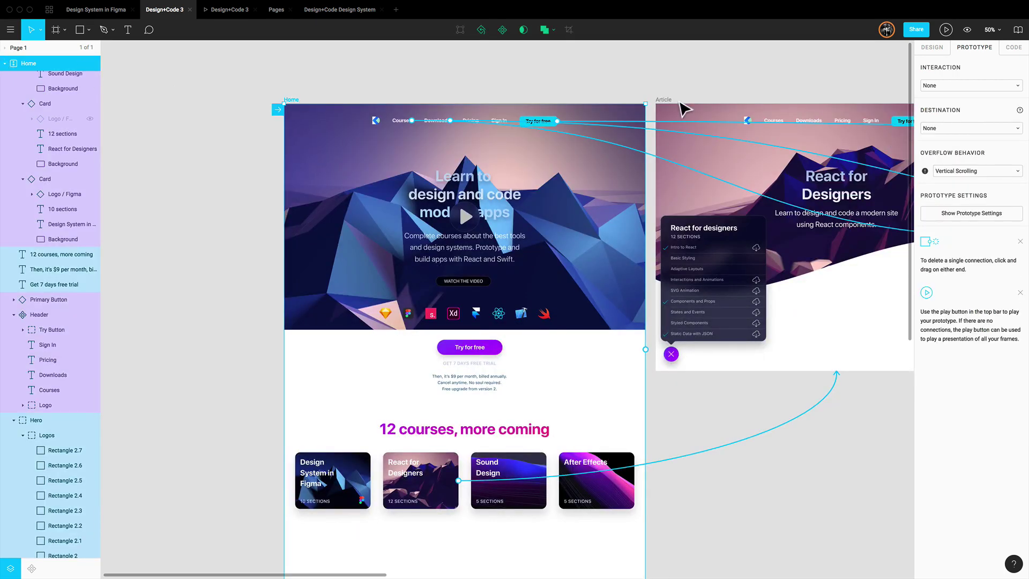
left_click(973, 171)
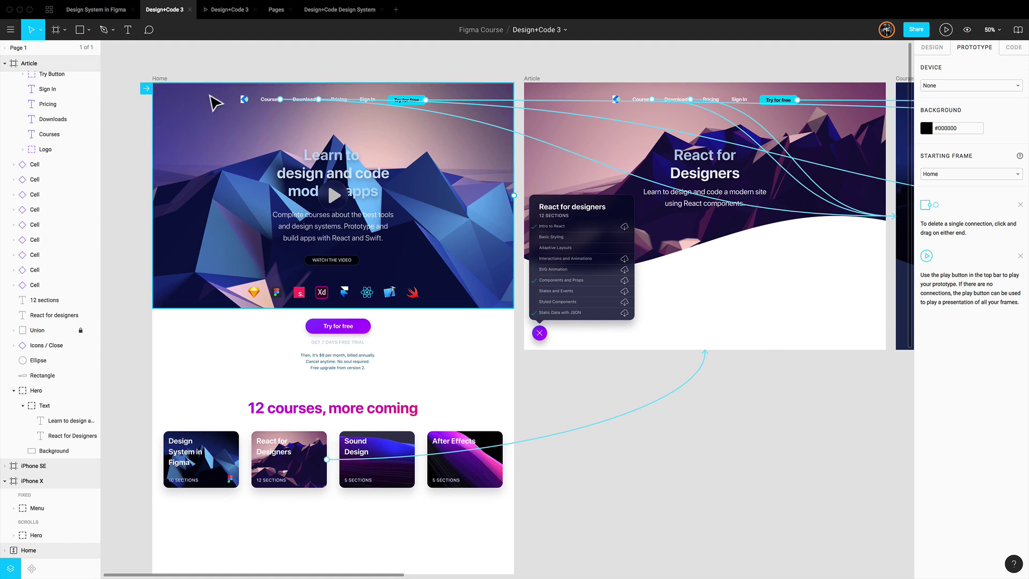
key("r")
mouse_move(159, 84)
left_mouse_down()
mouse_move(228, 121)
mouse_move(182, 102)
left_mouse_up()
left_click_drag(228, 128, 521, 125)
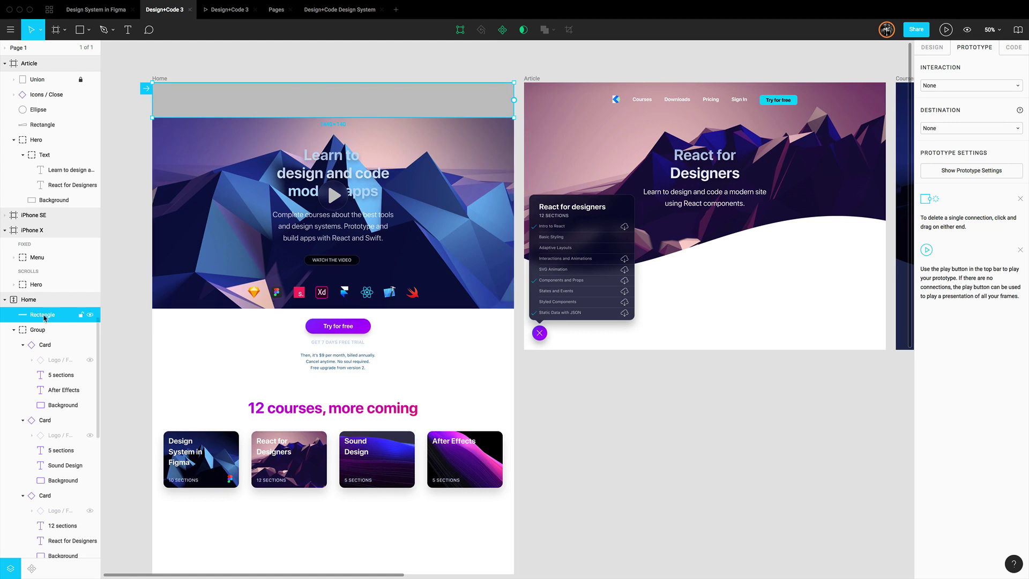
left_click(13, 329)
left_click_drag(43, 315, 71, 516)
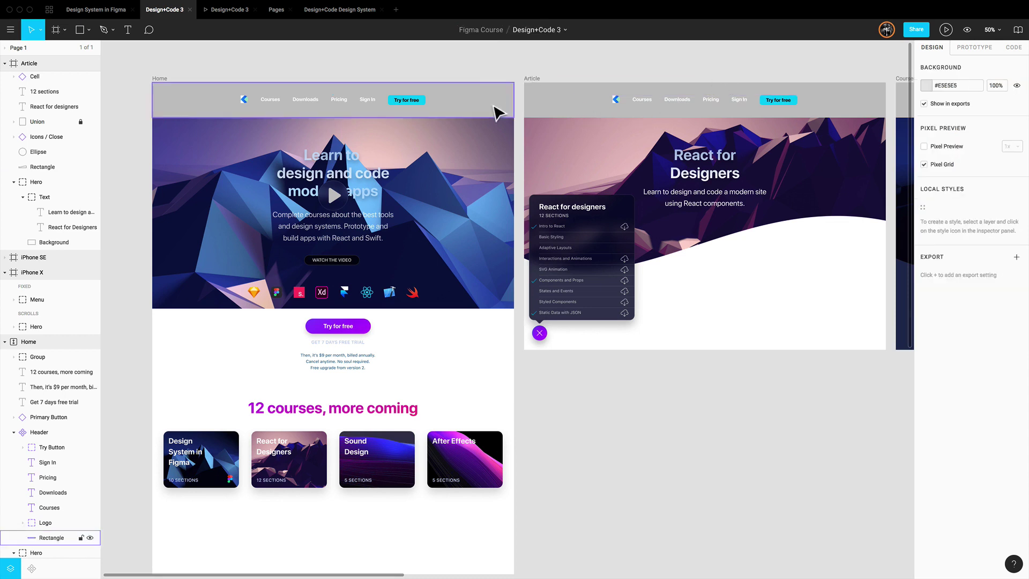
Step: Fill the header bar with #000000 and fix the header's position when scrolling
left_click(926, 272)
left_click_drag(801, 394, 755, 455)
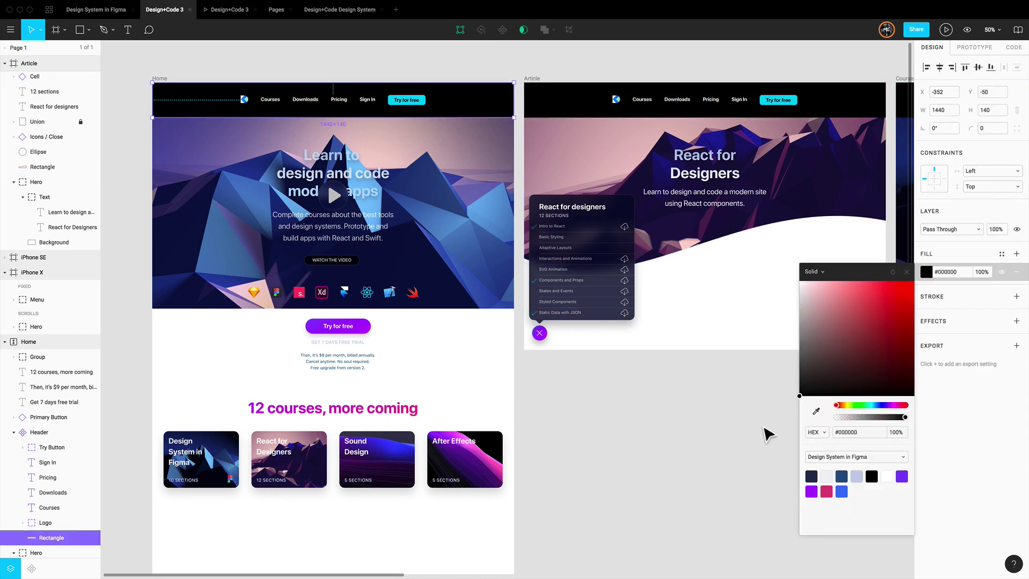
left_click(674, 451)
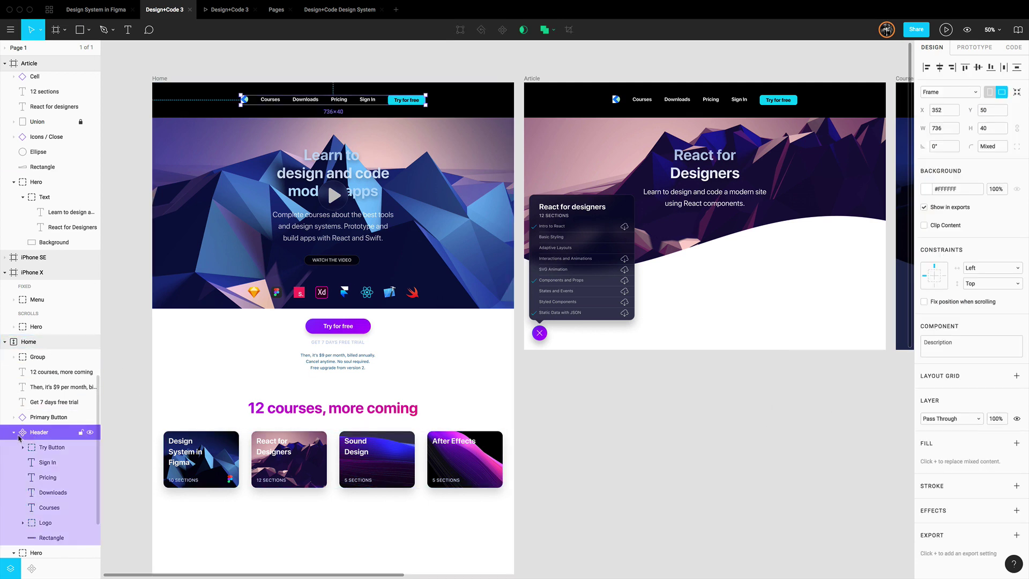
left_click(924, 302)
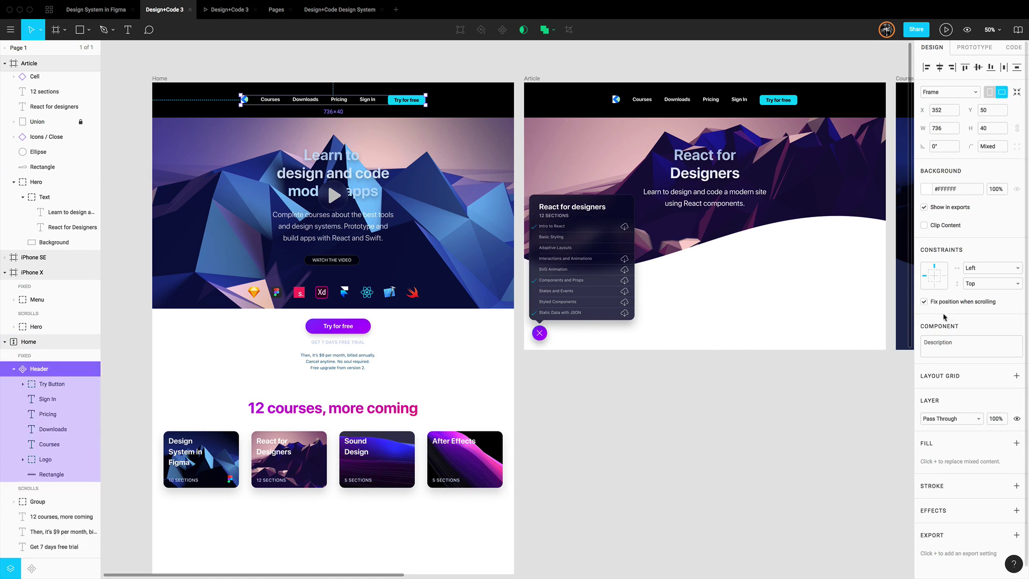
Step: Scroll the running Home prototype down and back up to check the header stays pinned
left_click(229, 11)
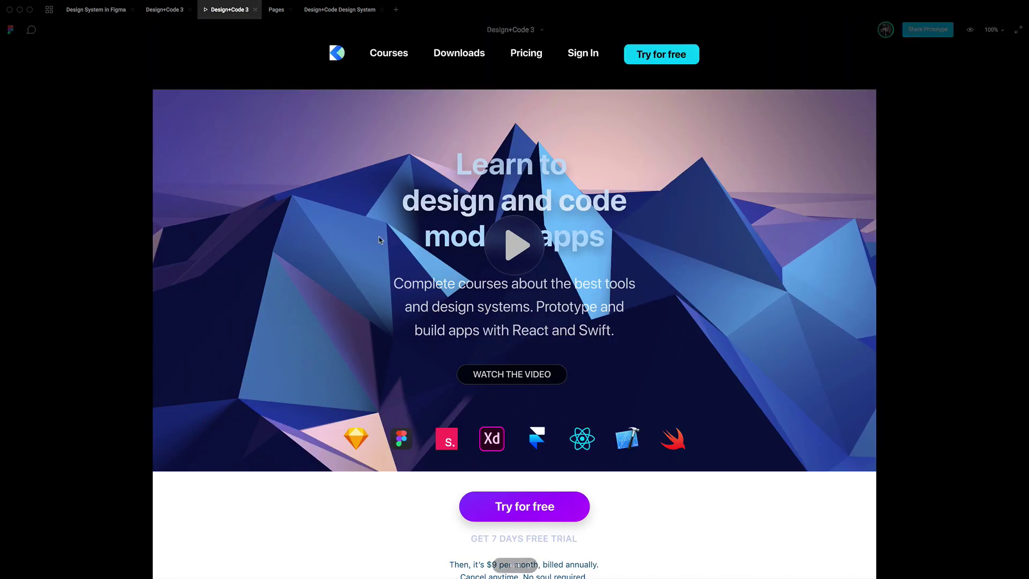
scroll(407, 307, "down", 8)
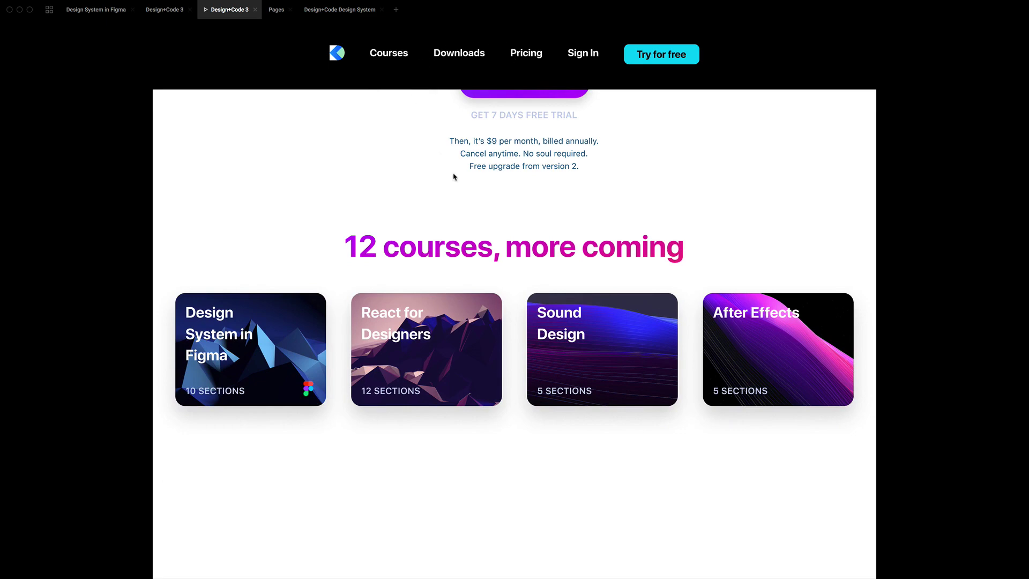
scroll(453, 177, "up", 8)
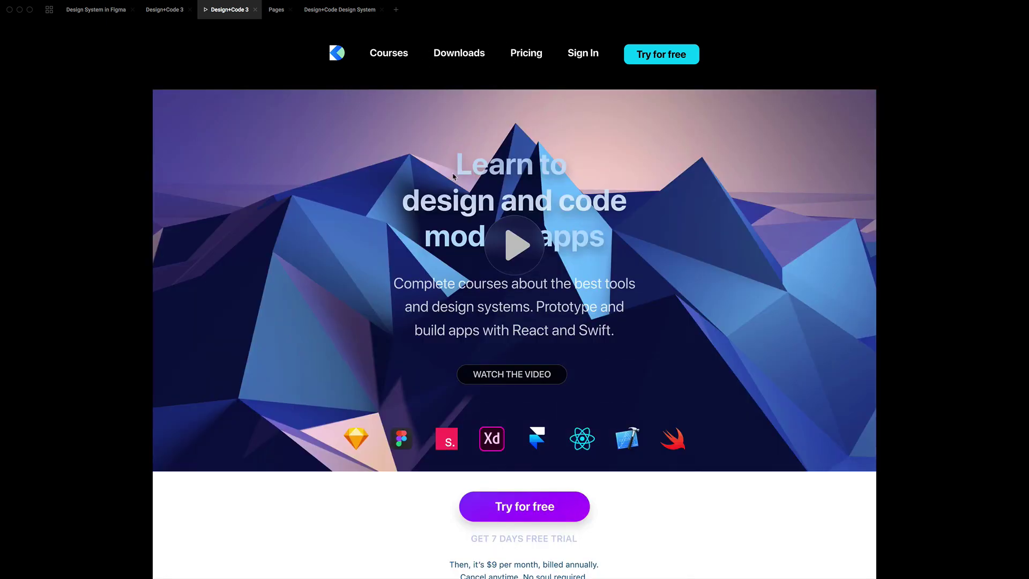
Step: Untick the Header's fixed-scrolling option and delete its black background rectangle
left_click(167, 9)
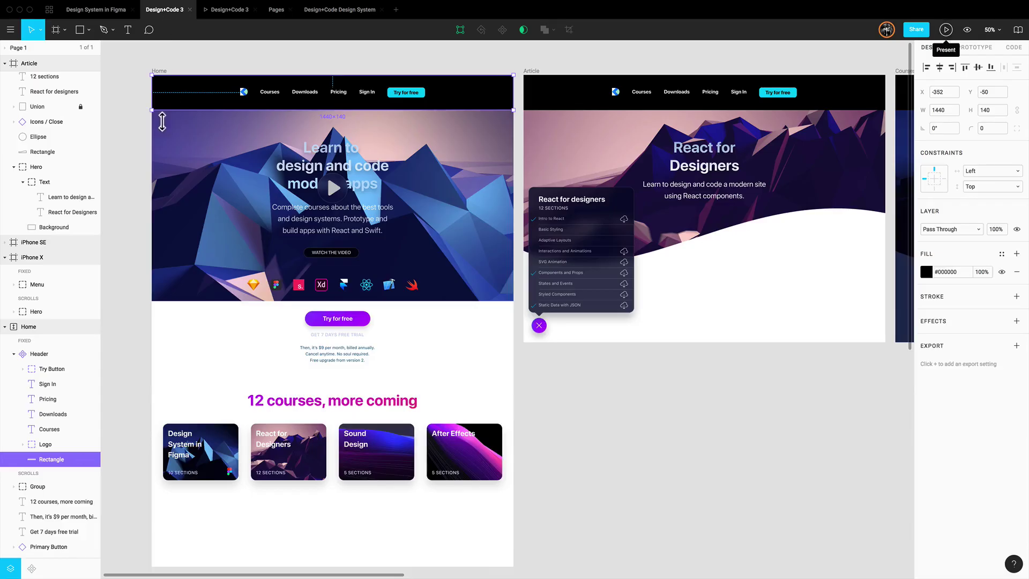
left_click(40, 355)
left_click(924, 302)
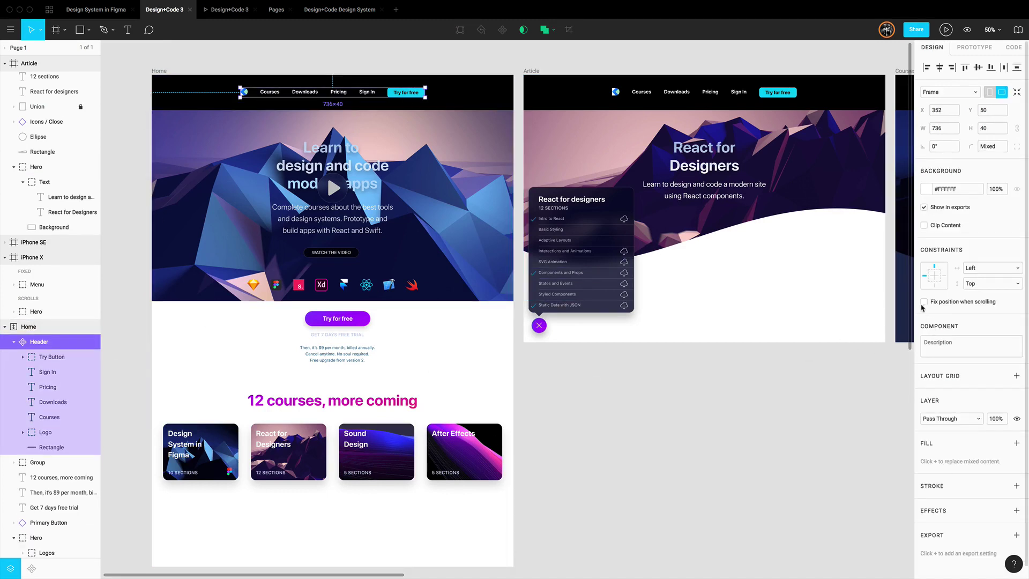
left_click(60, 448)
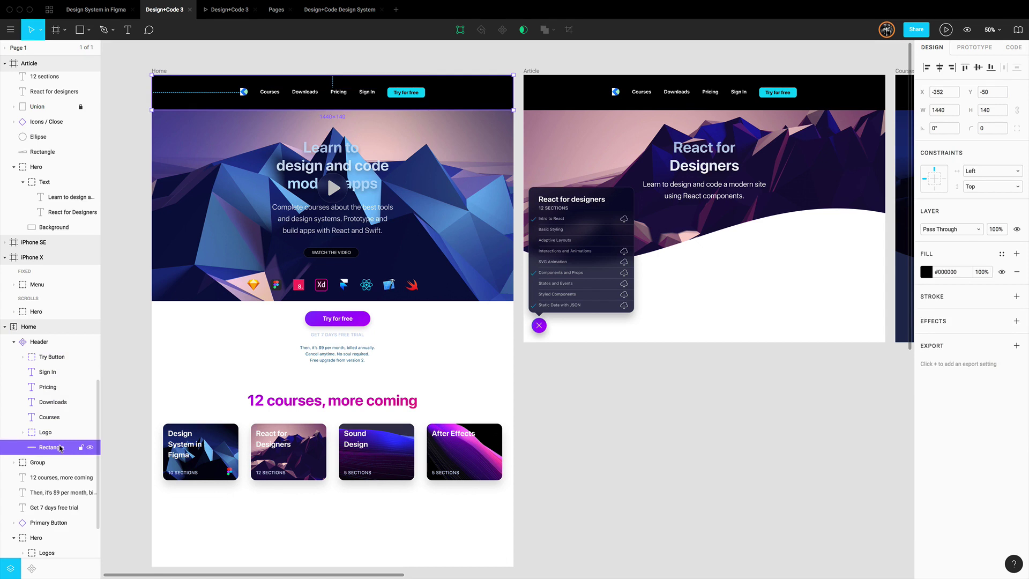
key("Delete")
scroll(651, 437, "up", 1)
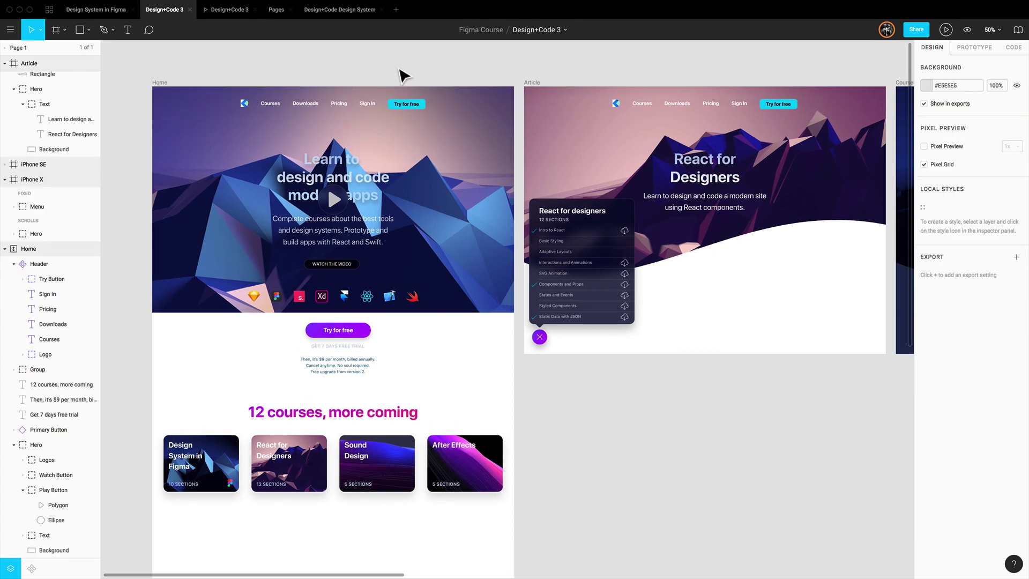
scroll(403, 75, "left", 3)
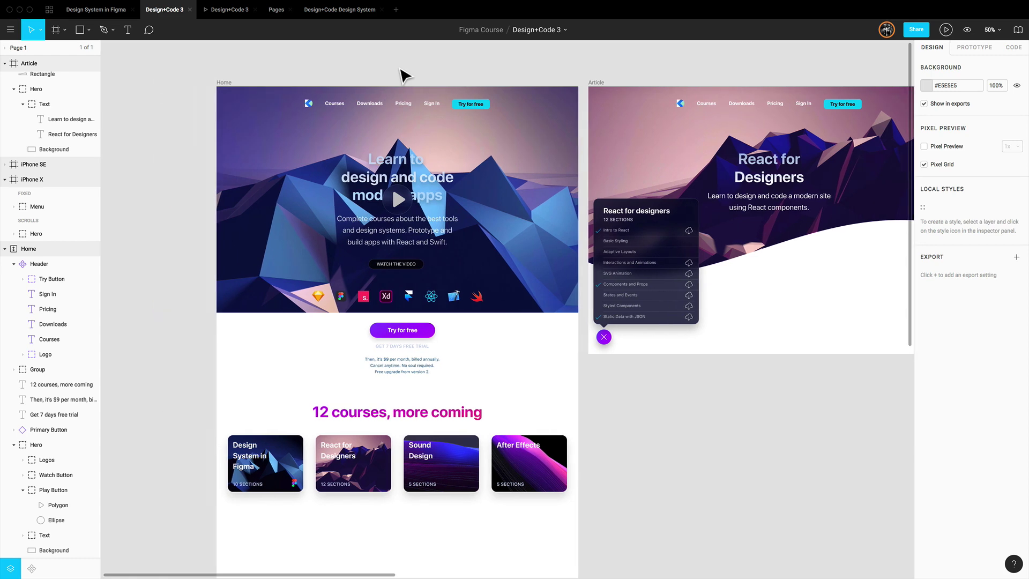
Step: Duplicate the Home frame above the original and zoom to 100% on the copy
key("minus")
scroll(441, 98, "up", 3)
left_click(351, 281)
scroll(375, 285, "right", 2)
scroll(364, 284, "up", 2)
left_click_drag(308, 319, 308, 63)
left_click(610, 232)
scroll(390, 170, "left", 2)
scroll(391, 172, "up", 4)
scroll(391, 171, "left", 4)
key("shift+0")
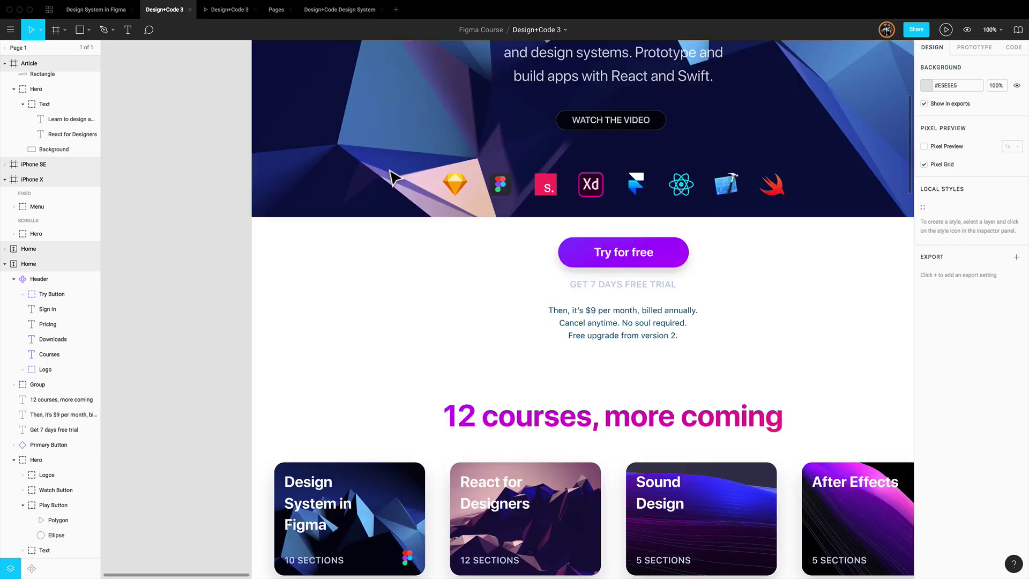
scroll(536, 160, "up", 2)
Step: Give the WATCH THE VIDEO button background a solid white #FFFFFF fill at 100% opacity
left_click(572, 171)
left_click(928, 272)
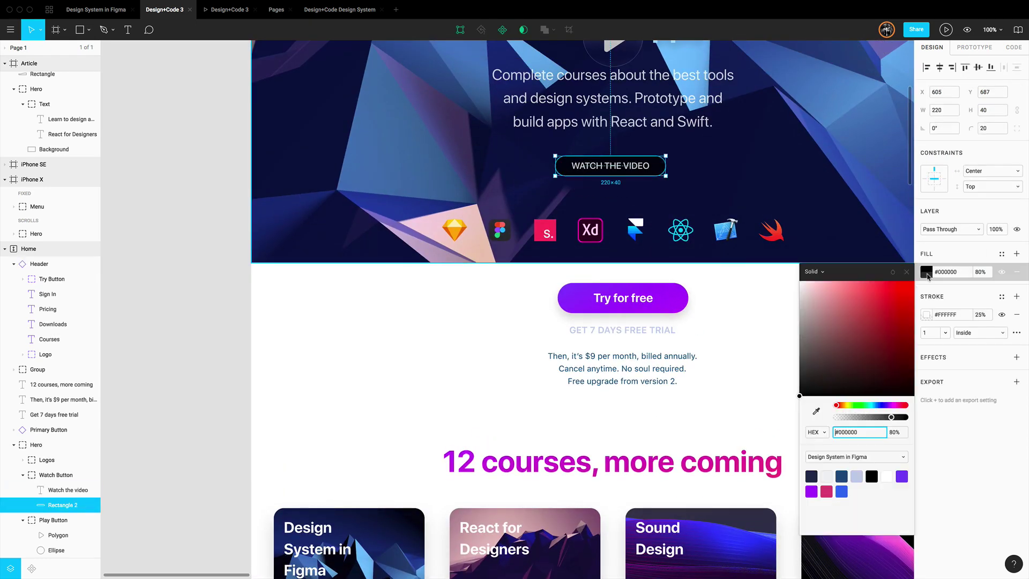
left_click_drag(866, 323, 623, 192)
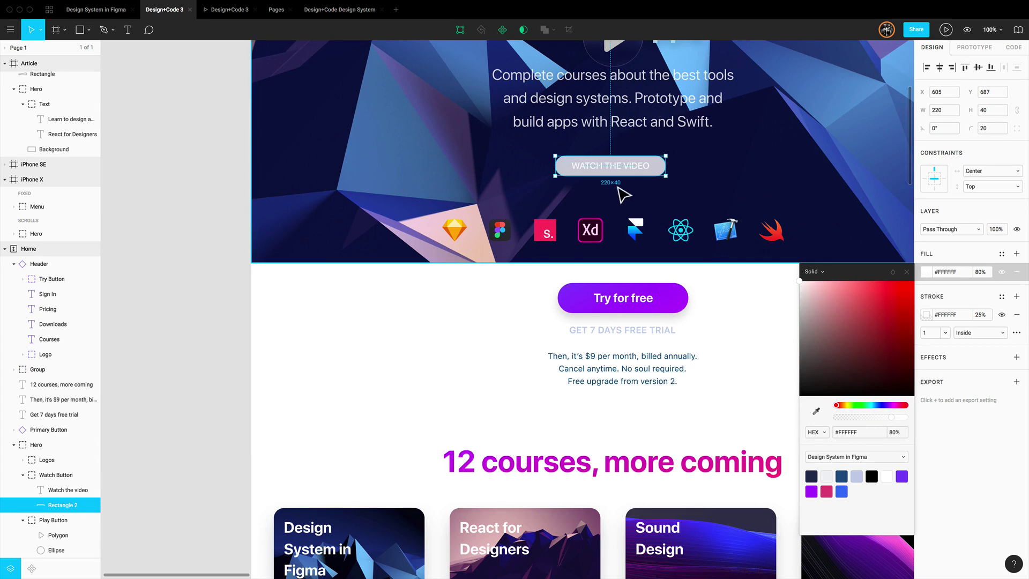
left_click(984, 275)
key("Return")
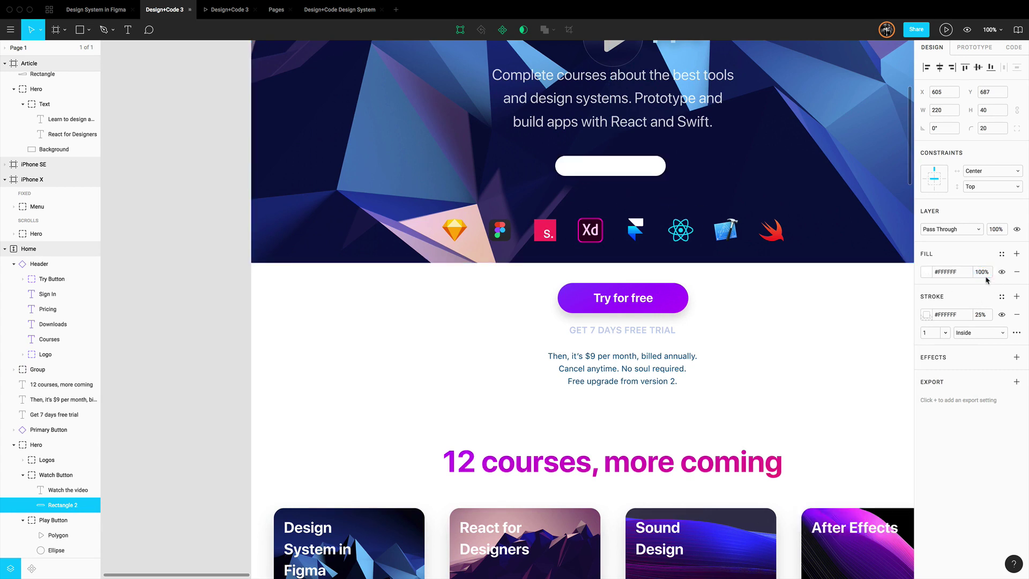
left_click(695, 289)
Step: Set the Watch the video label's fill colour to #000000
left_click(624, 176)
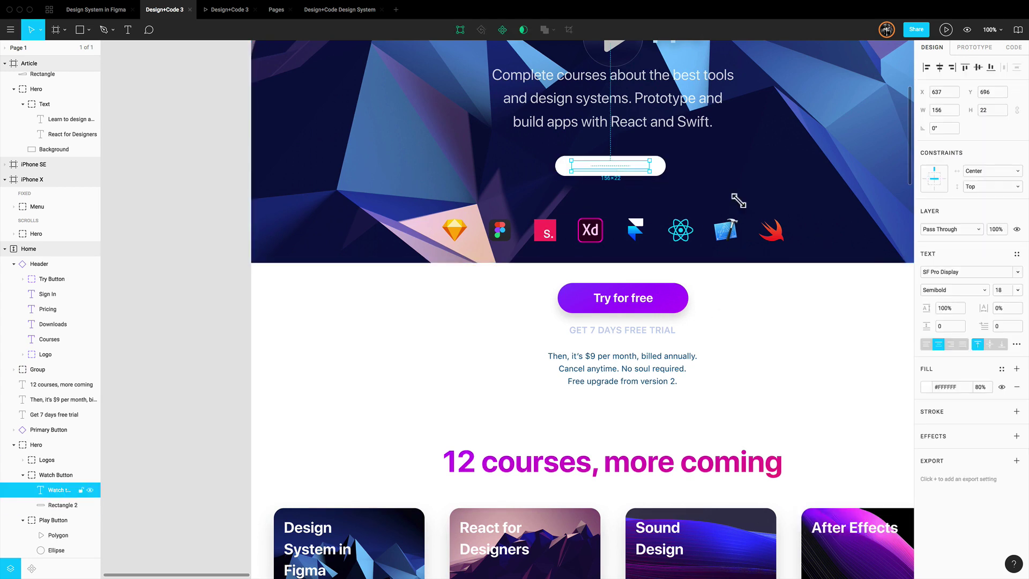
left_click(927, 387)
type("000000")
key("Return")
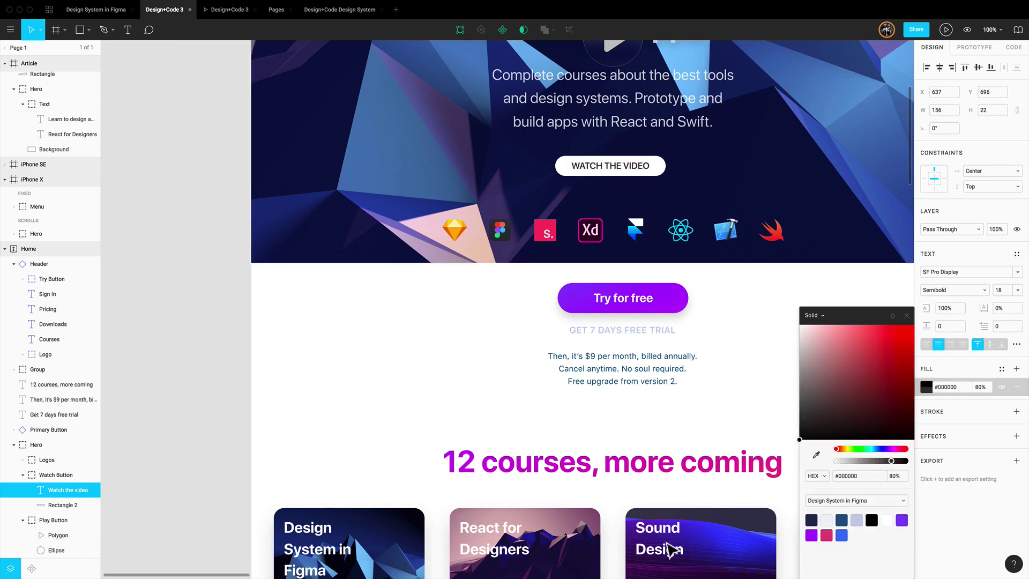
left_click(247, 334)
scroll(448, 349, "down", 5)
scroll(451, 349, "down", 3)
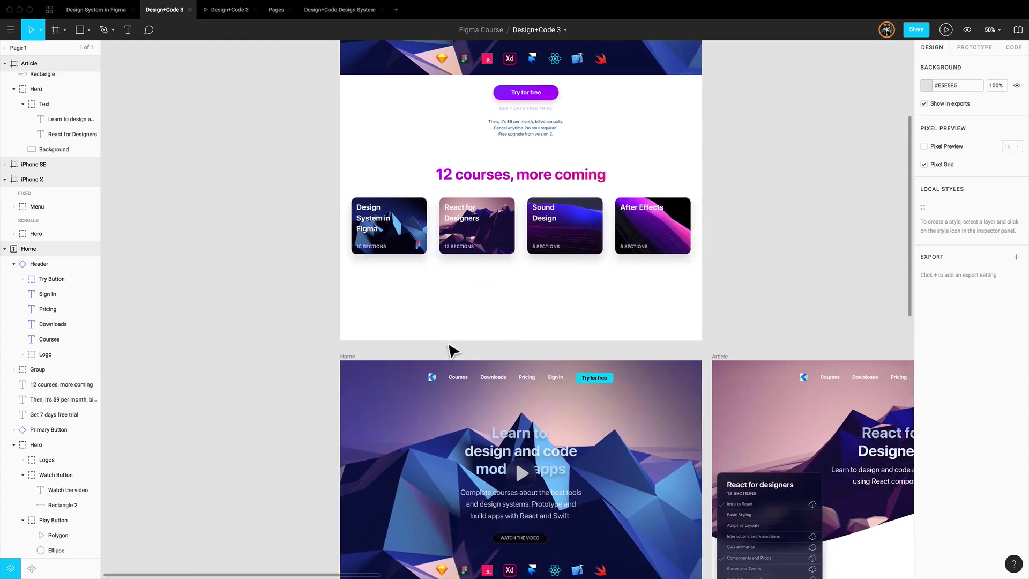
Step: Link the Watch Button to the Home copy with a While Hovering trigger, then present the prototype
double_click(509, 542)
left_click_drag(526, 547, 546, 542)
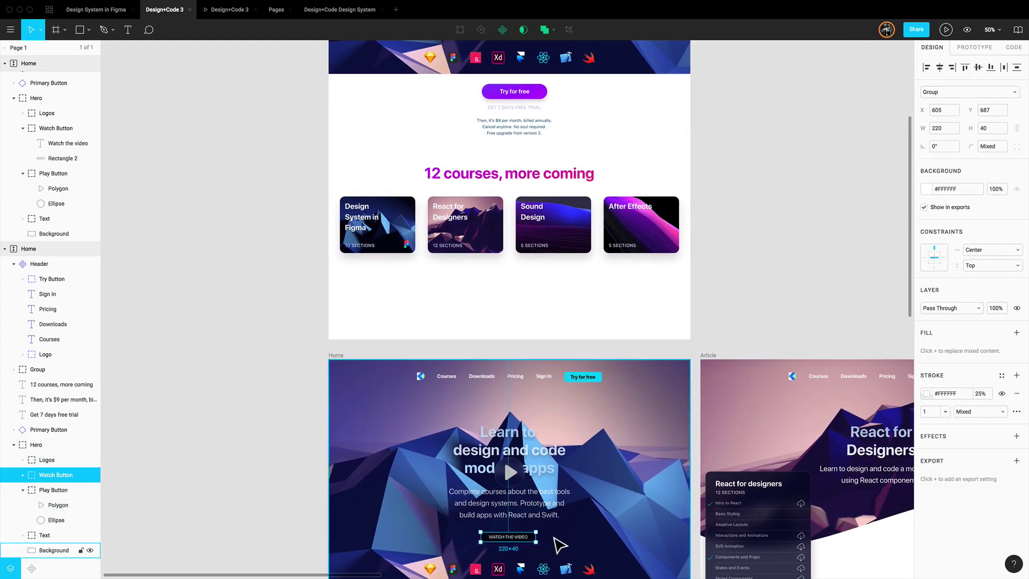
left_click(973, 47)
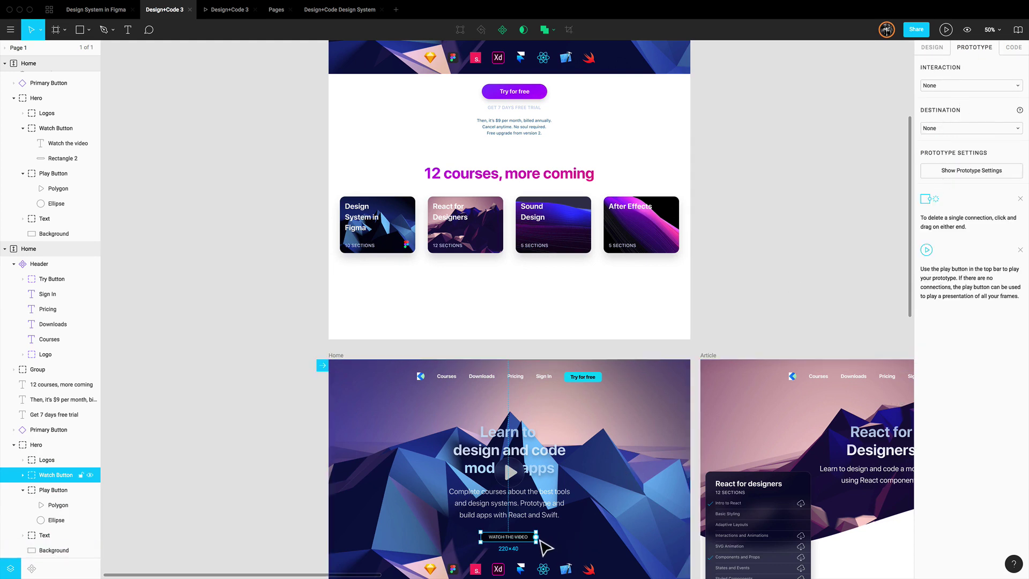
left_click_drag(535, 537, 651, 348)
scroll(777, 252, "right", 1)
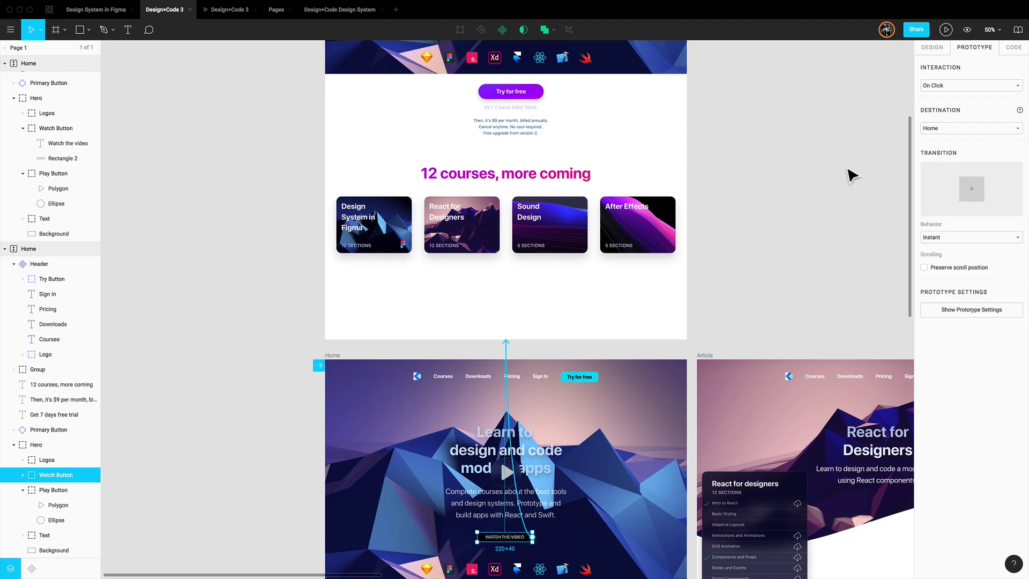
left_click(956, 85)
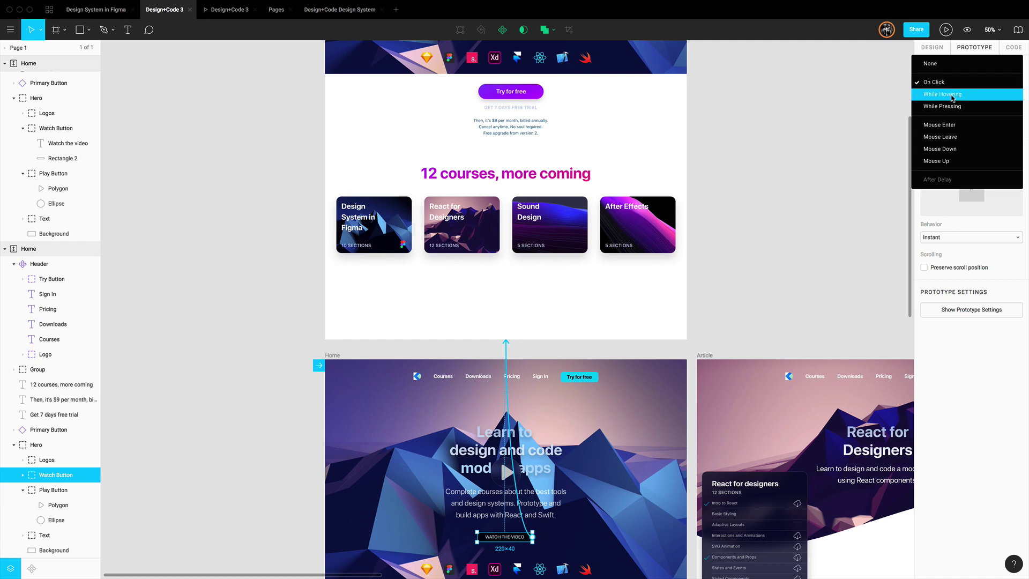
left_click(952, 96)
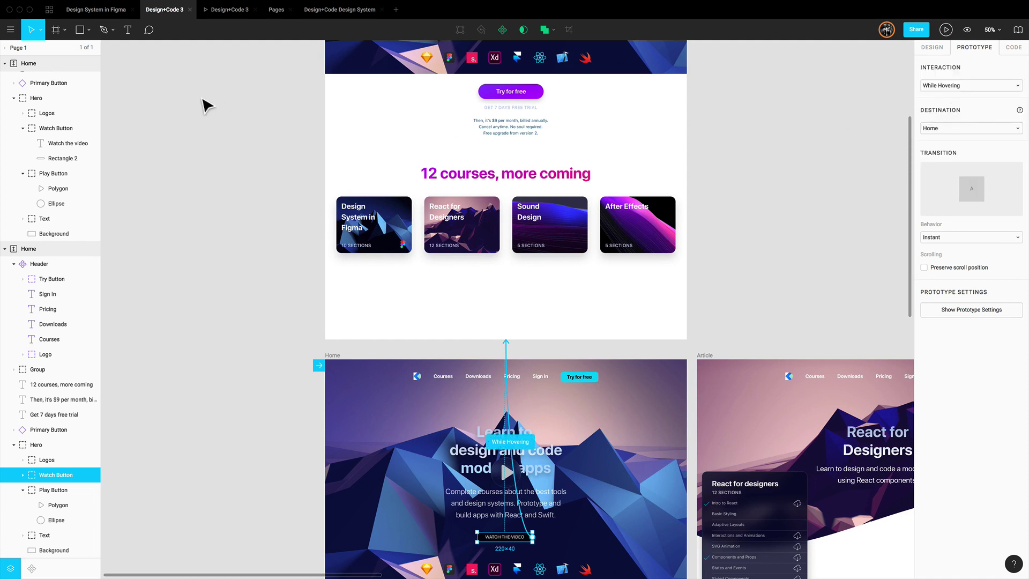
key("super+alt+Return")
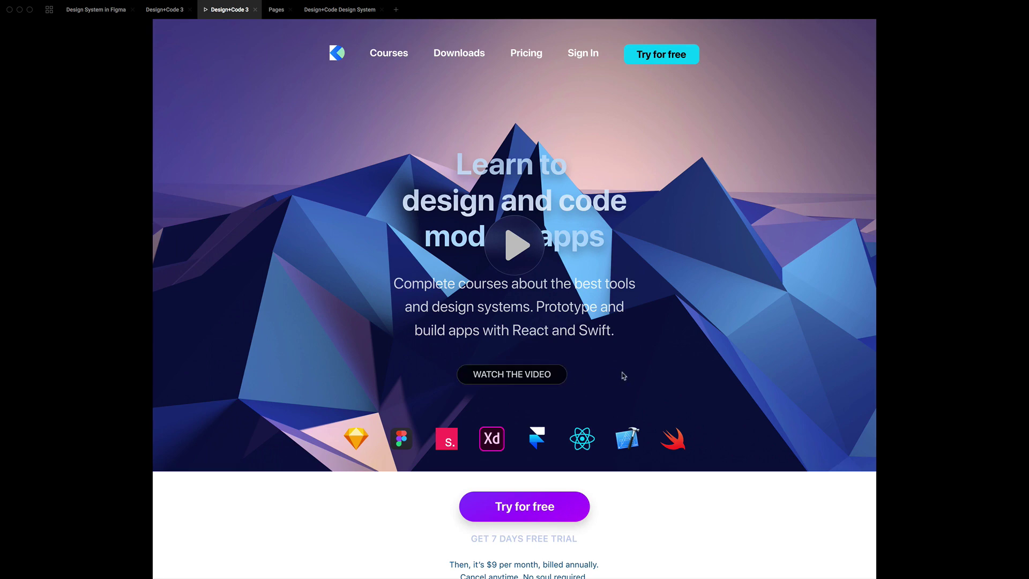
Step: Back in the editor, check the Watch Button's While Hovering trigger and leave it unchanged
key("ctrl+shift+Tab")
left_click(519, 538)
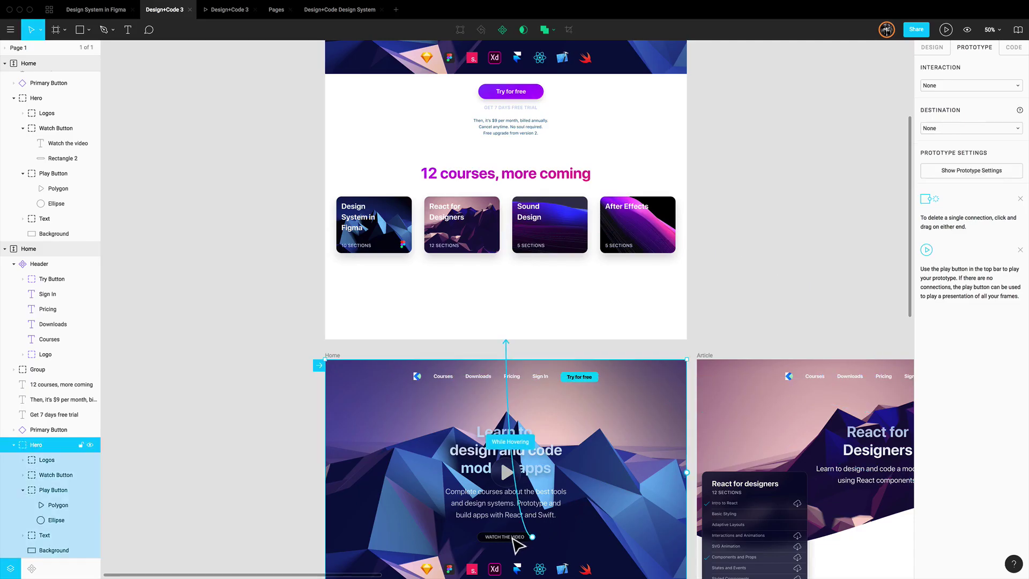
left_click(964, 87)
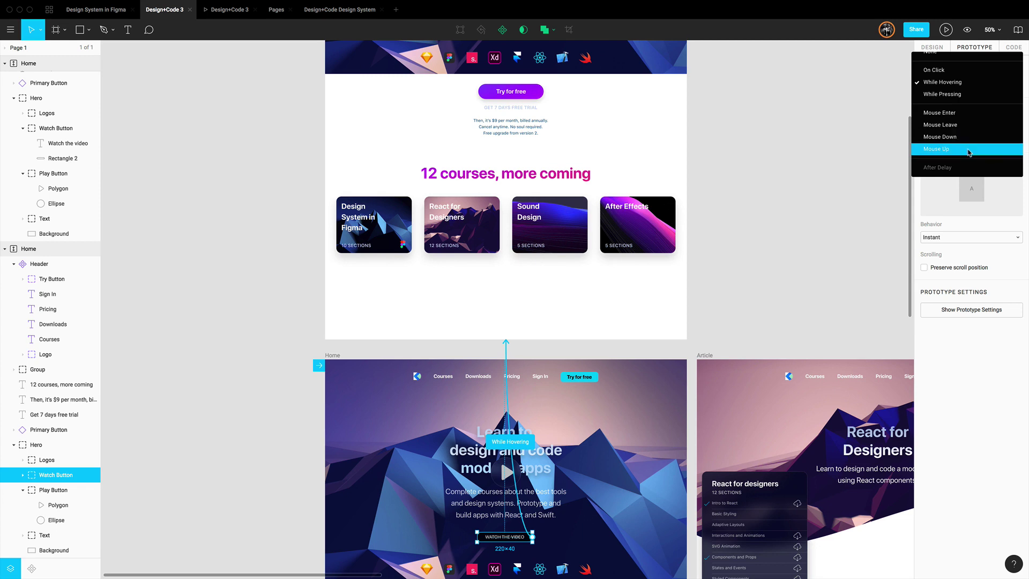
left_click(827, 160)
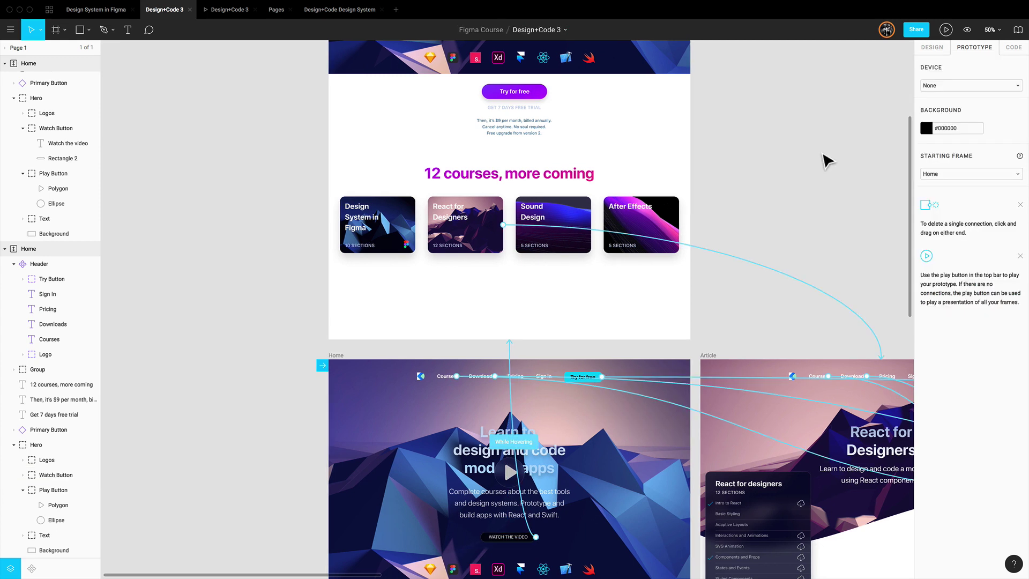
Step: Copy the prototype's share link from the Share Prototype dialog
left_click(247, 15)
left_click(932, 35)
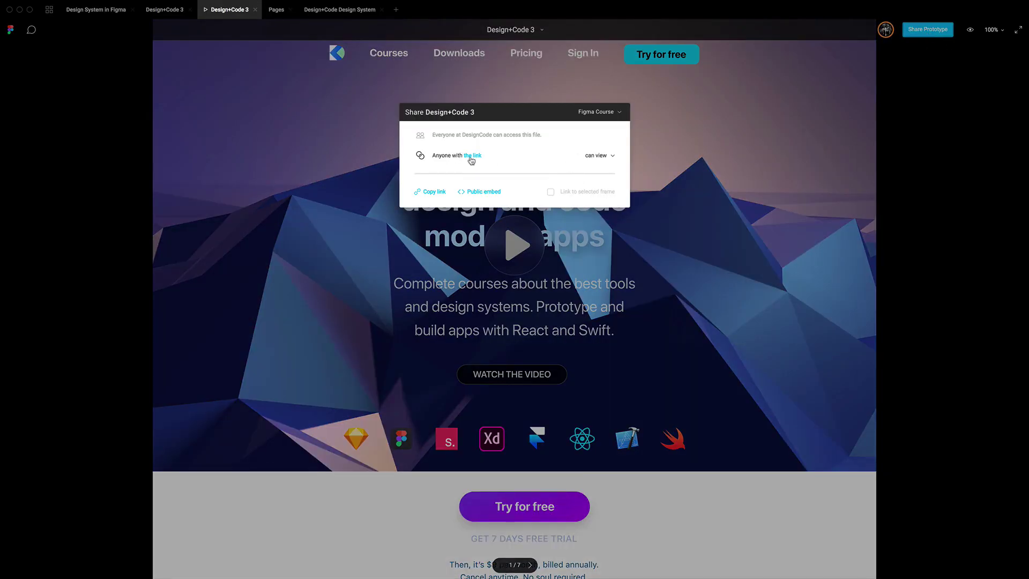
left_click(432, 193)
Step: In Safari, open the React for Designers course, then go through Try for free and Sign up to Congrats
key("ctrl+Left")
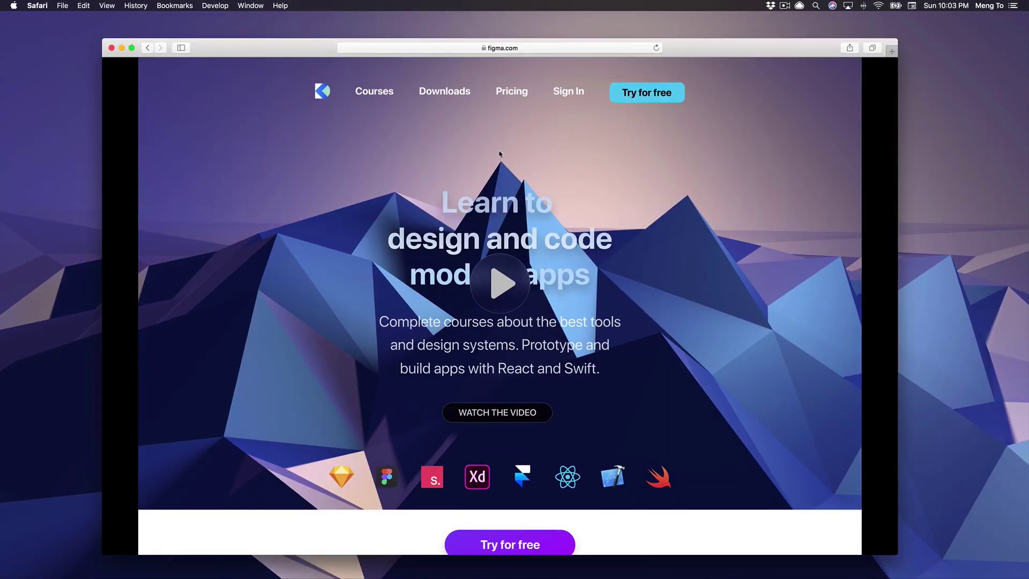
scroll(509, 164, "down", 10)
scroll(510, 164, "up", 10)
scroll(511, 165, "down", 2)
scroll(443, 401, "down", 10)
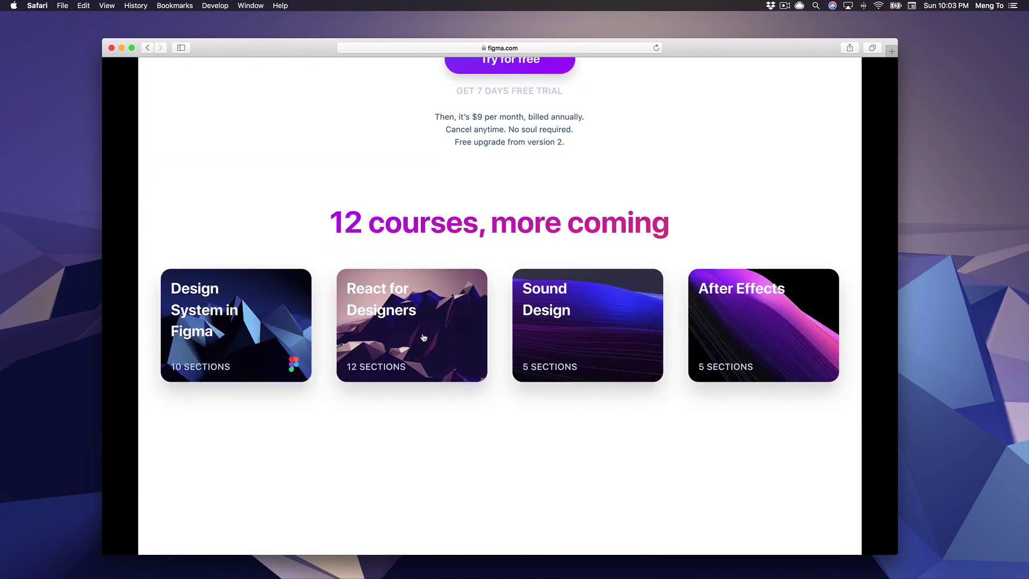
left_click(437, 338)
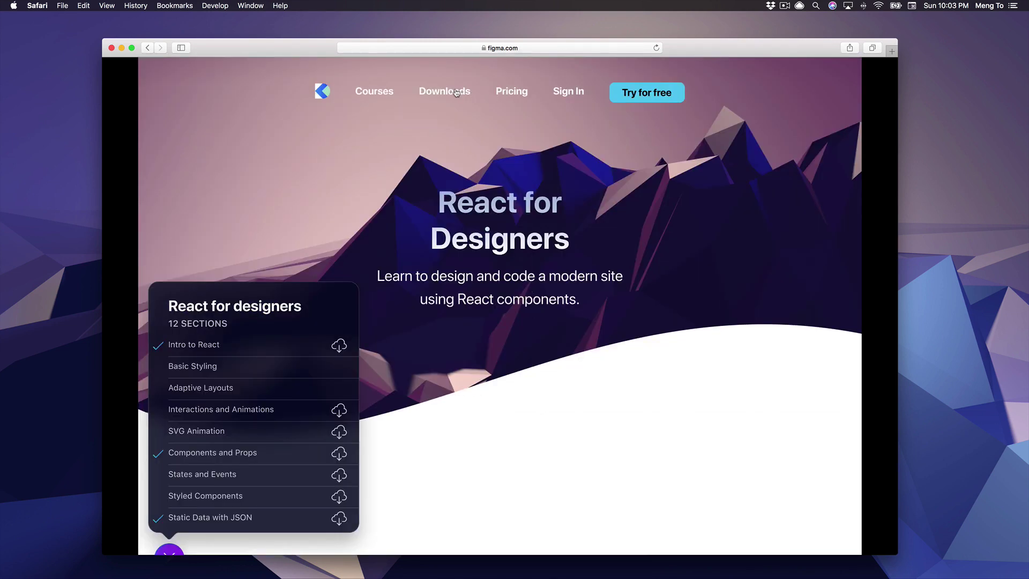
left_click(509, 93)
left_click(645, 95)
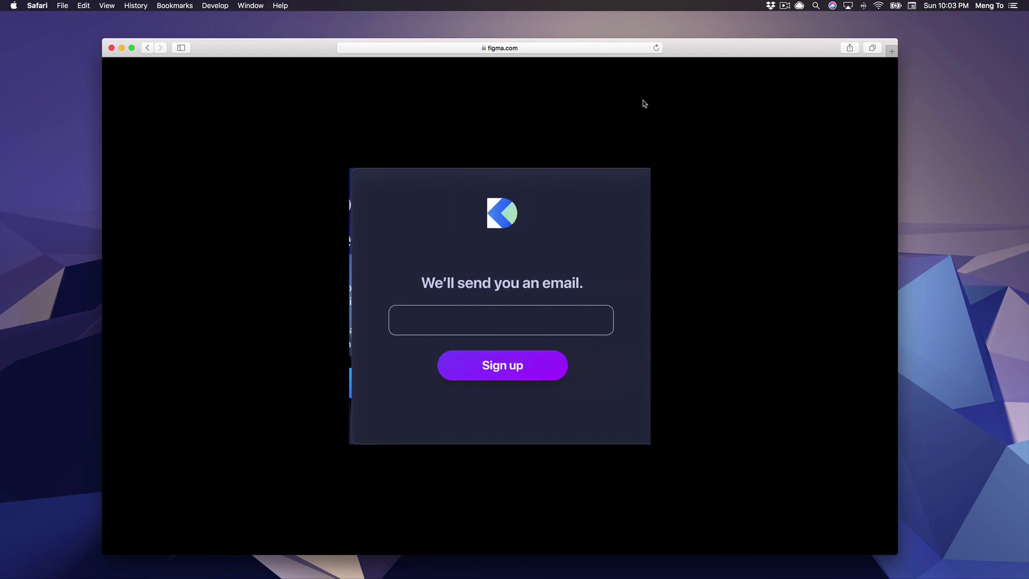
left_click(530, 371)
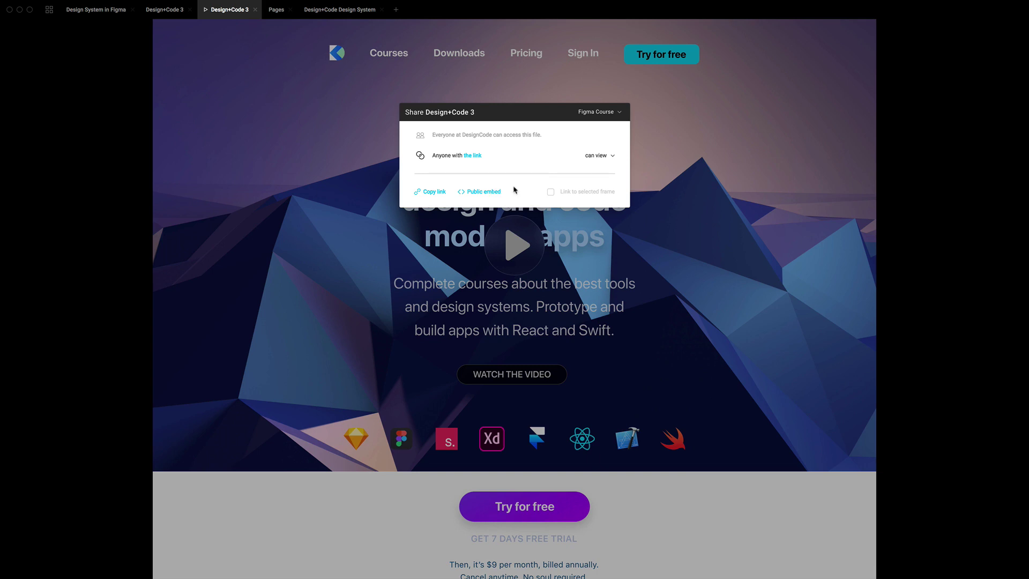
Step: Show the Public embed iframe code and select it for copying
left_click(481, 193)
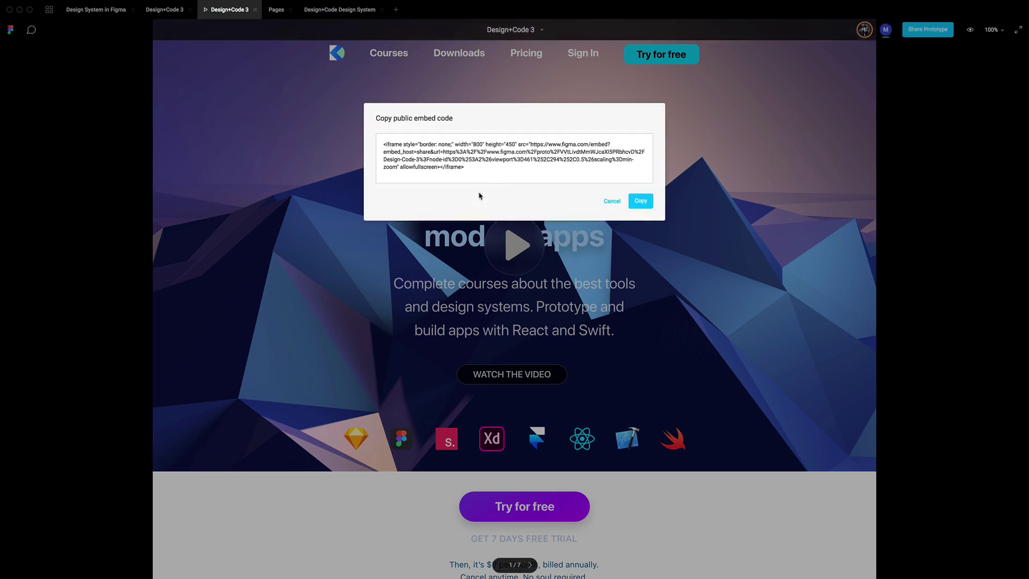
left_click(541, 170)
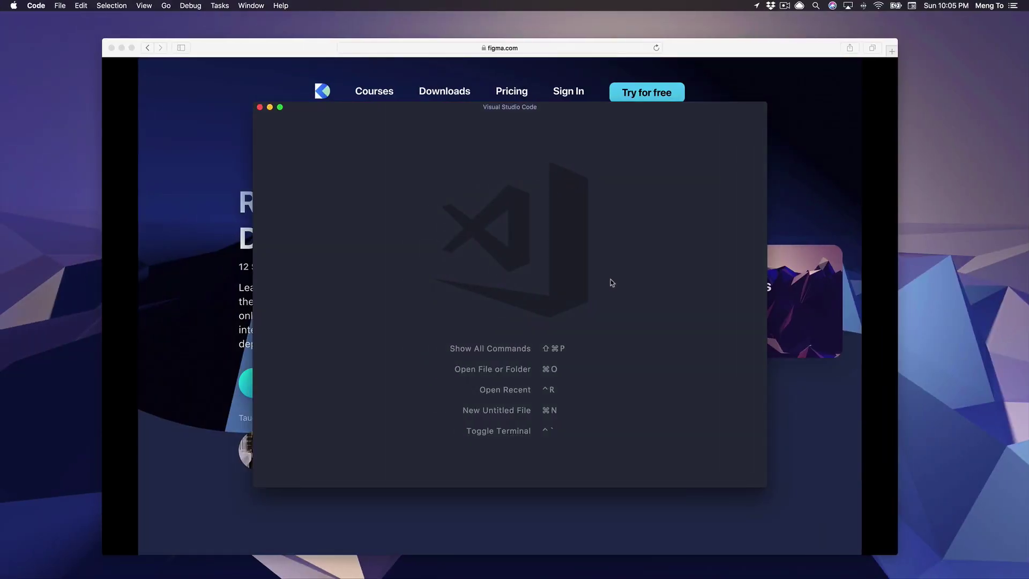
Step: Paste the embed code into a new file and save it as prototype.html in Downloads
key("super+n")
key("super+v")
key("super+s")
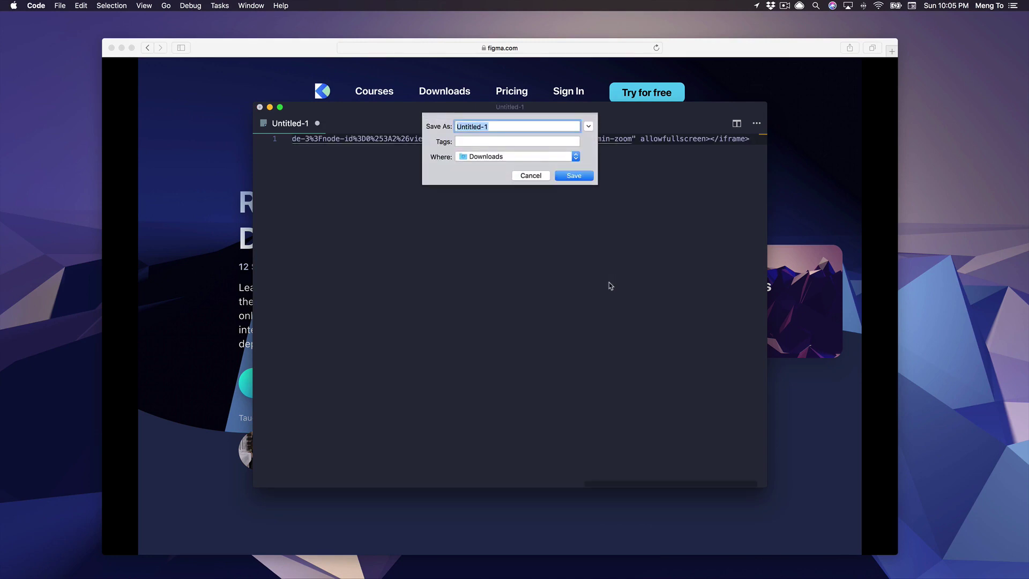
type("prototype.html")
key("Return")
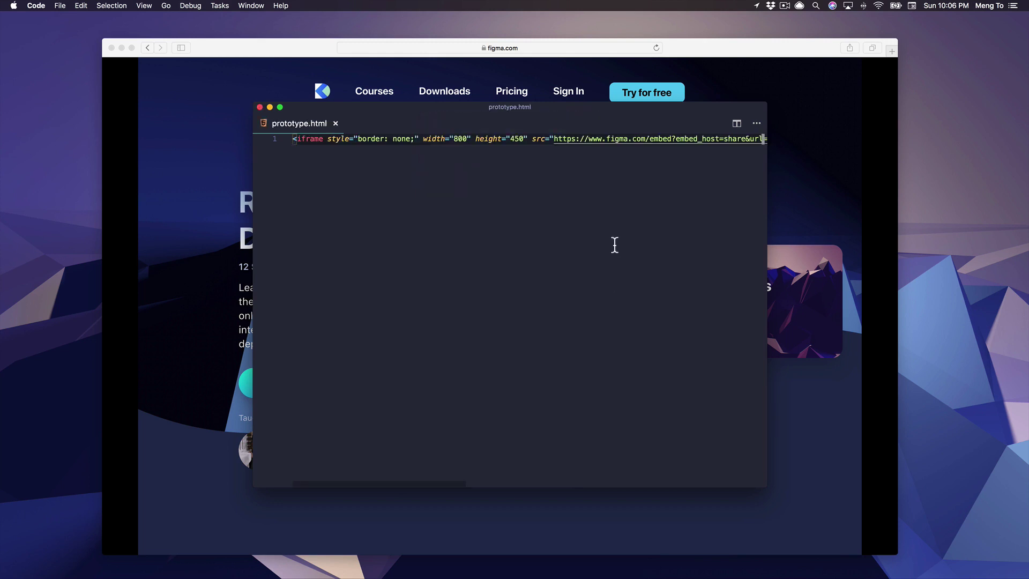
Step: Open prototype.html from the Downloads stack in Safari
left_click(588, 236)
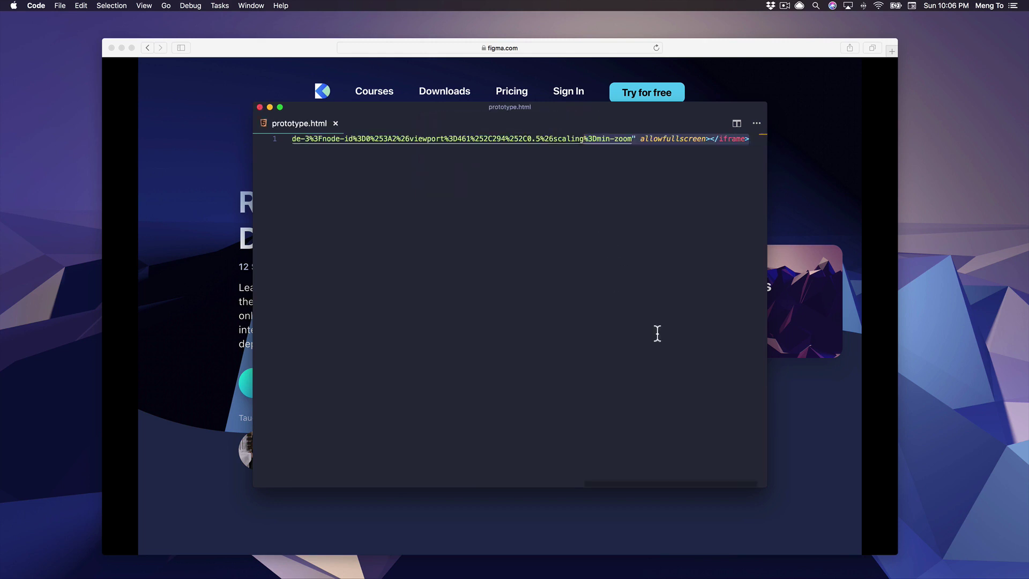
mouse_move(662, 574)
left_click(607, 557)
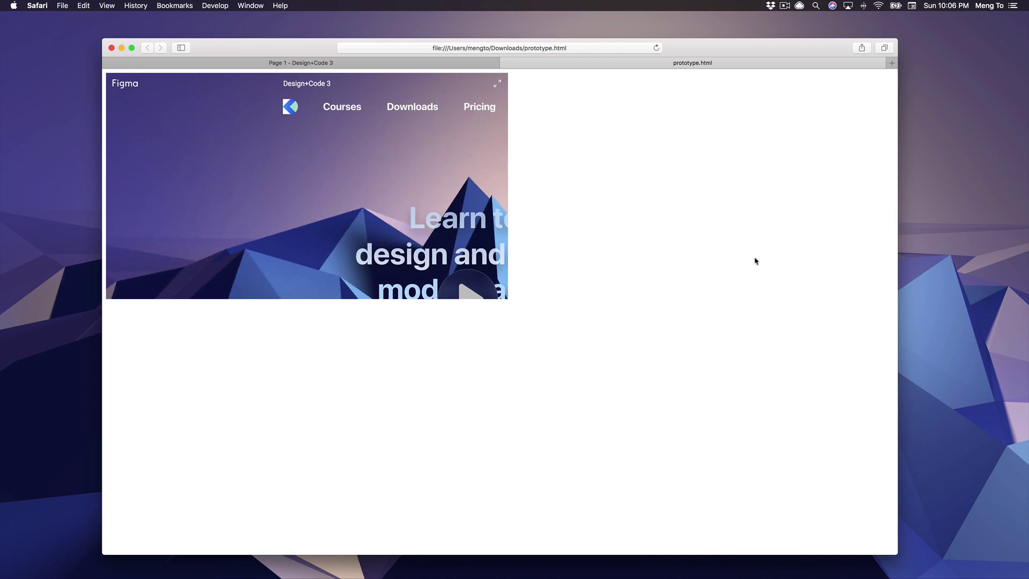
Step: Change the iframe's width from 800 to 1440 and its height from 450 to 900
key("super+Tab")
scroll(555, 231, "left", 10)
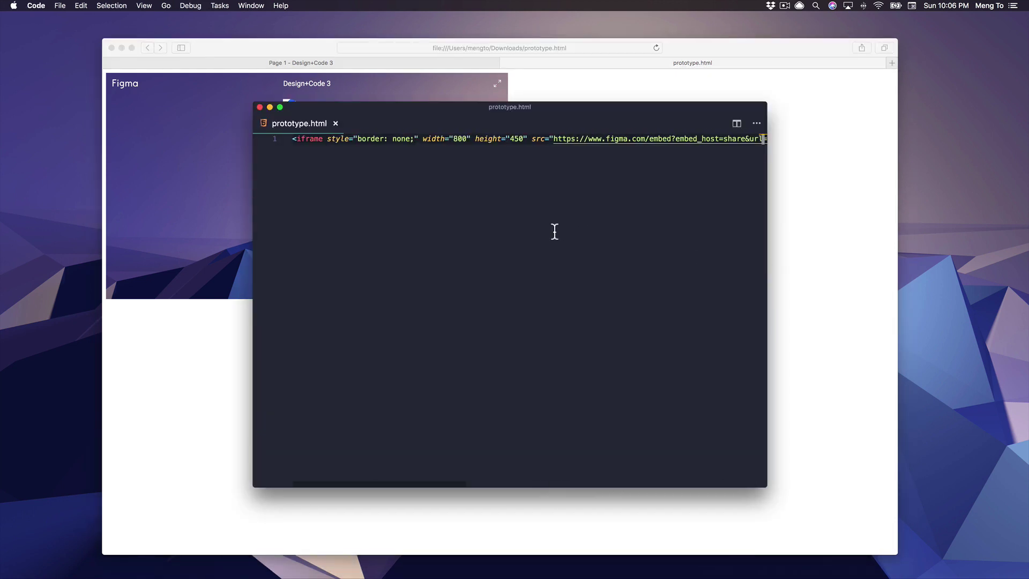
left_click(463, 140)
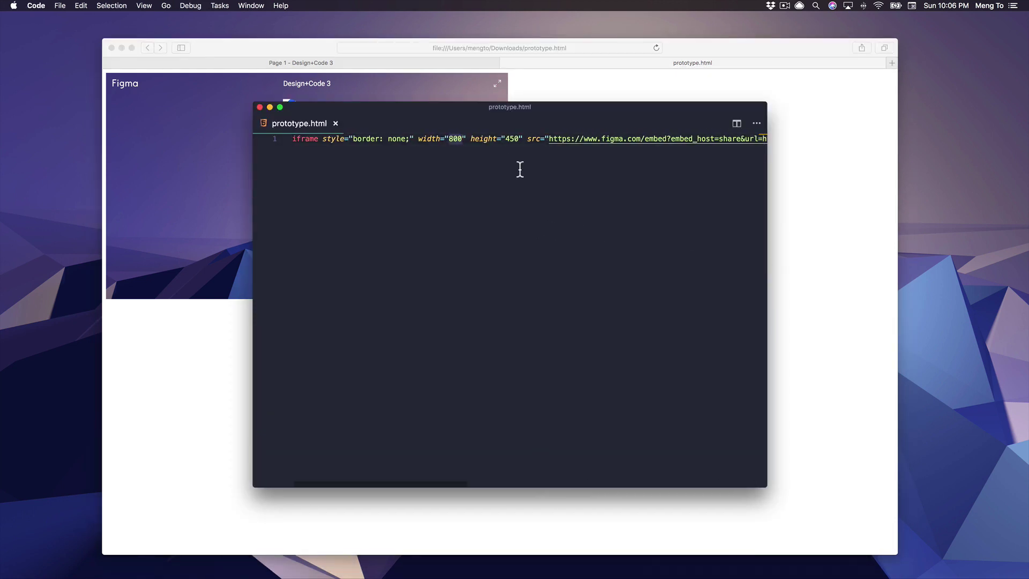
key("BackSpace")
key("BackSpace")
key("BackSpace")
type("1440")
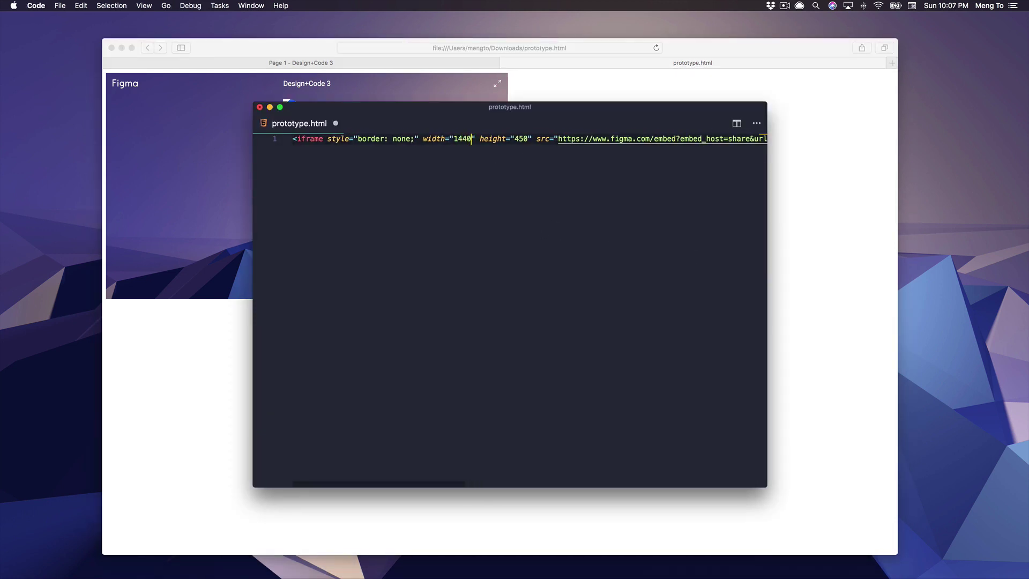
left_click(527, 140)
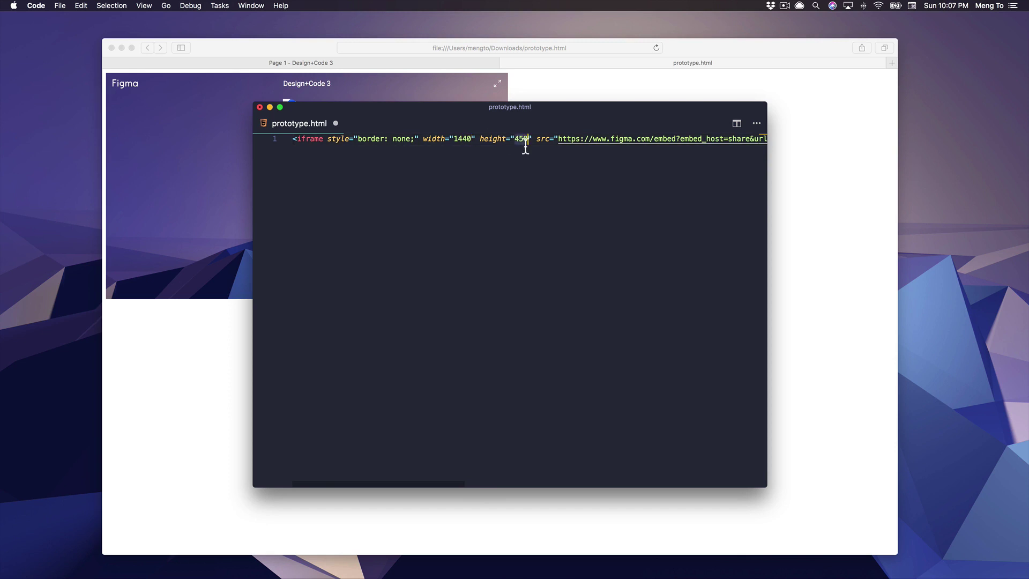
key("BackSpace")
key("BackSpace")
key("BackSpace")
type("90")
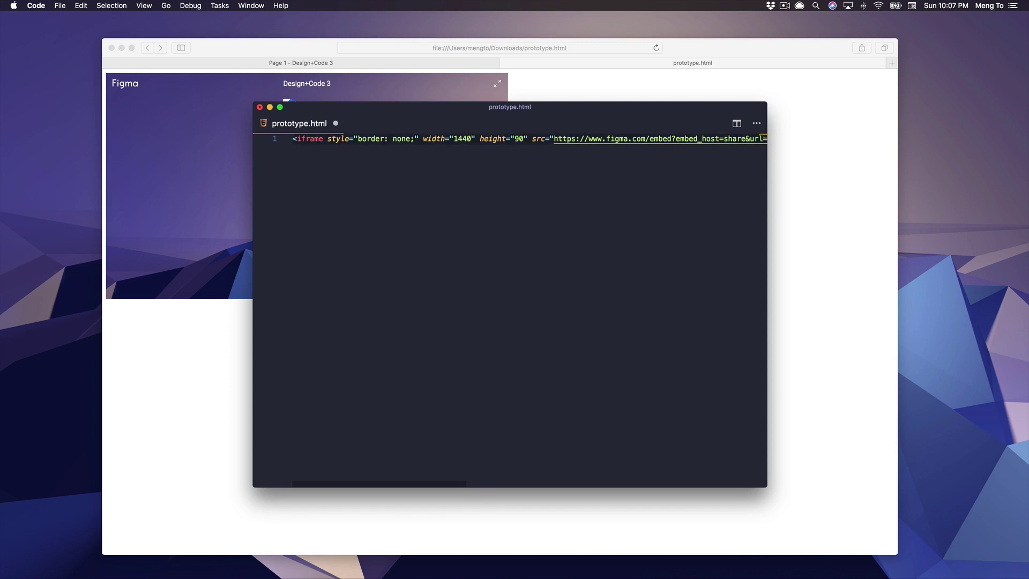
type("0")
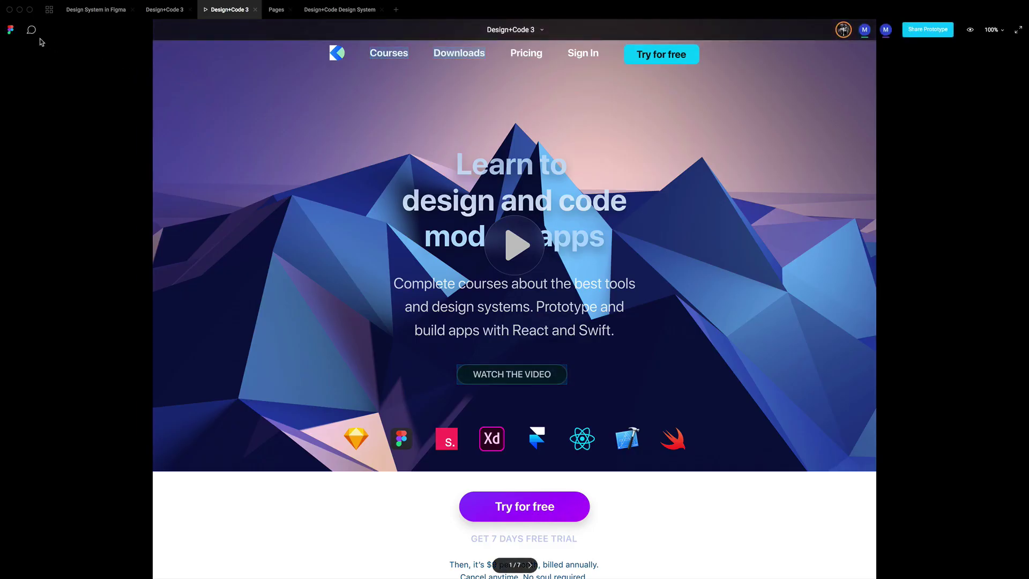
Step: Place a comment pin on the hero, cancel the draft, and switch to Safari
left_click(32, 31)
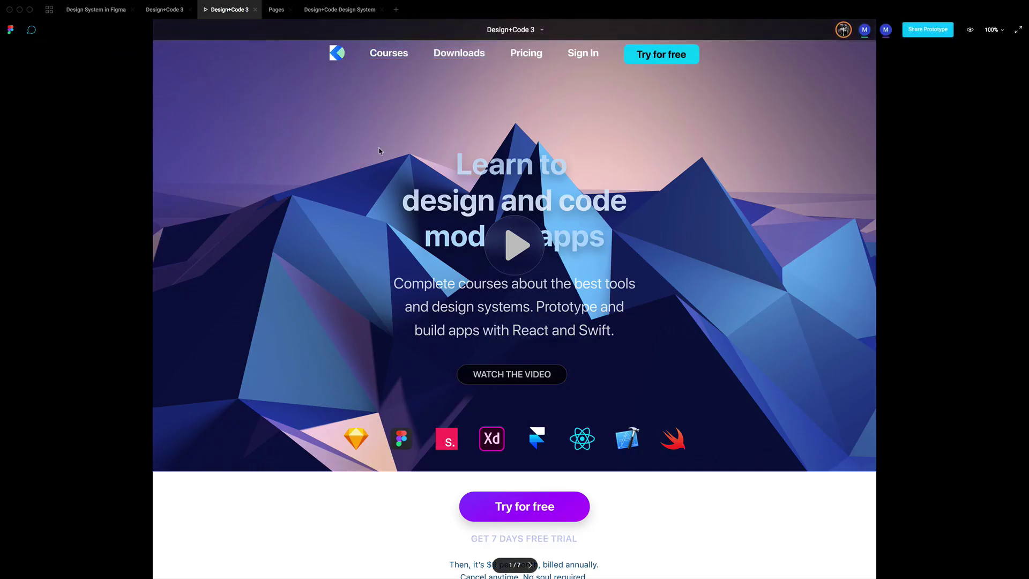
left_click(351, 143)
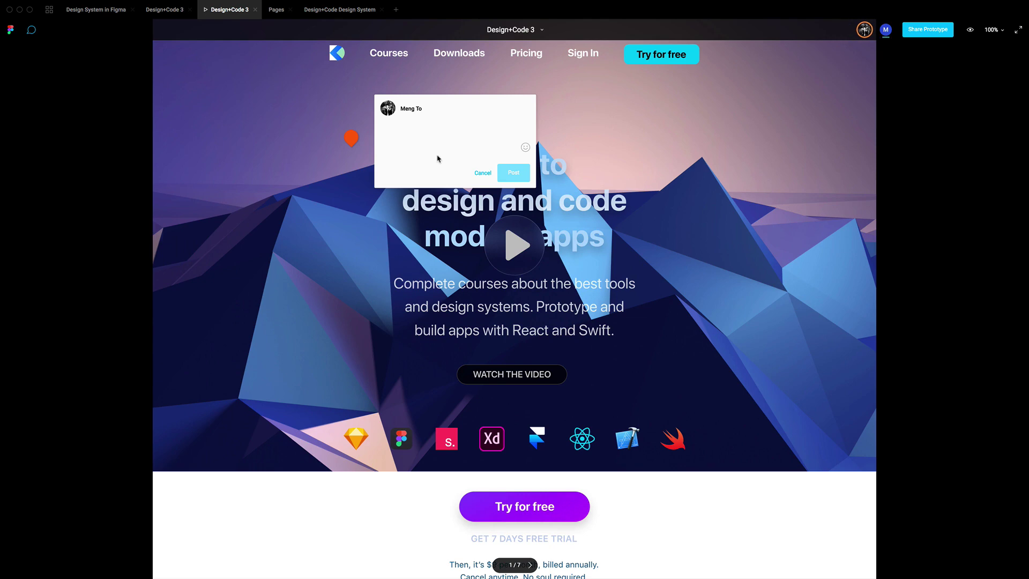
left_click(483, 173)
key("ctrl+Left")
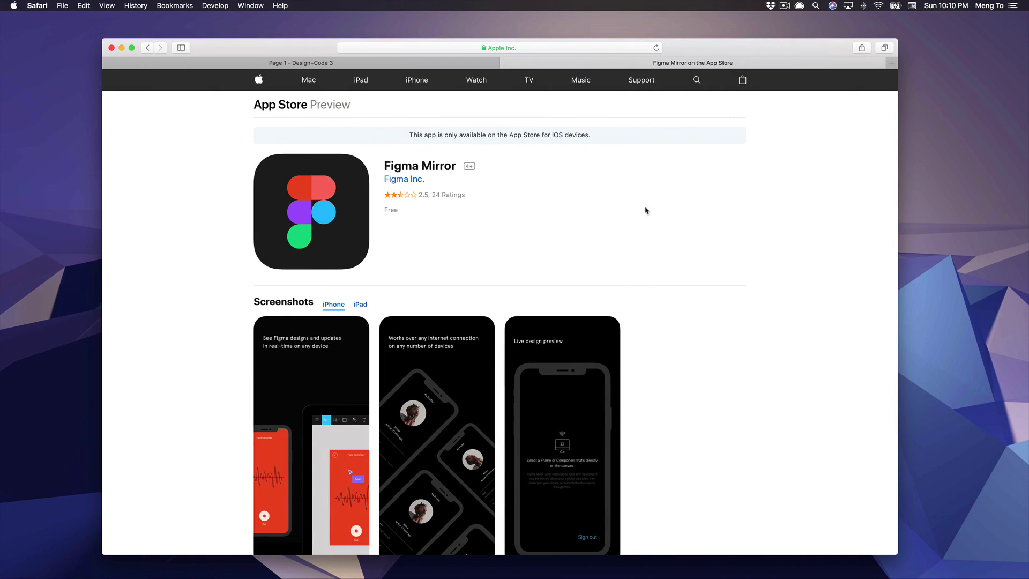
Step: View the Figma Mirror Google Play listing in the new Safari tab
left_click(696, 66)
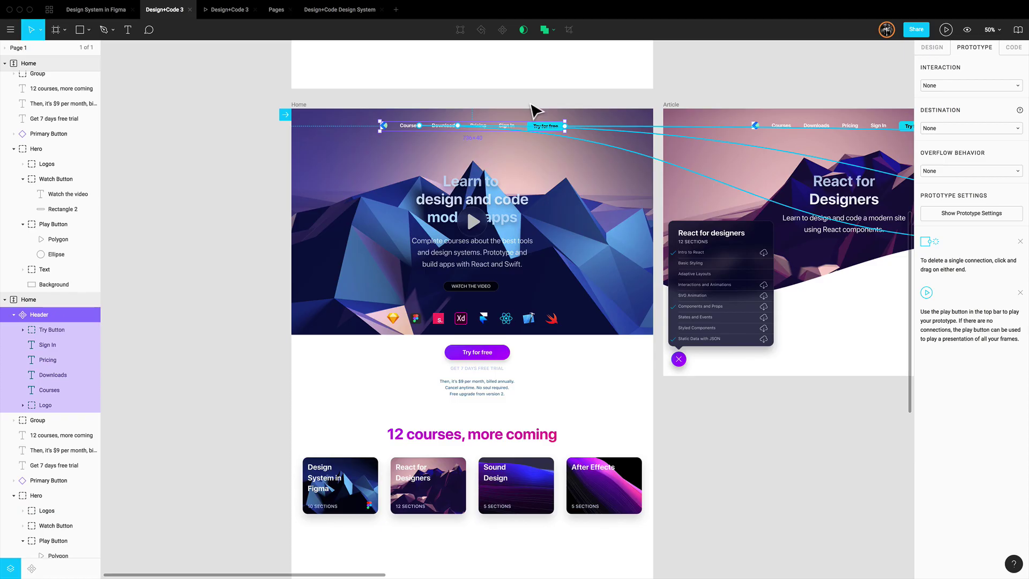
Step: Remove the Logo's old link and pull the Header component out of the Home frame
double_click(384, 128)
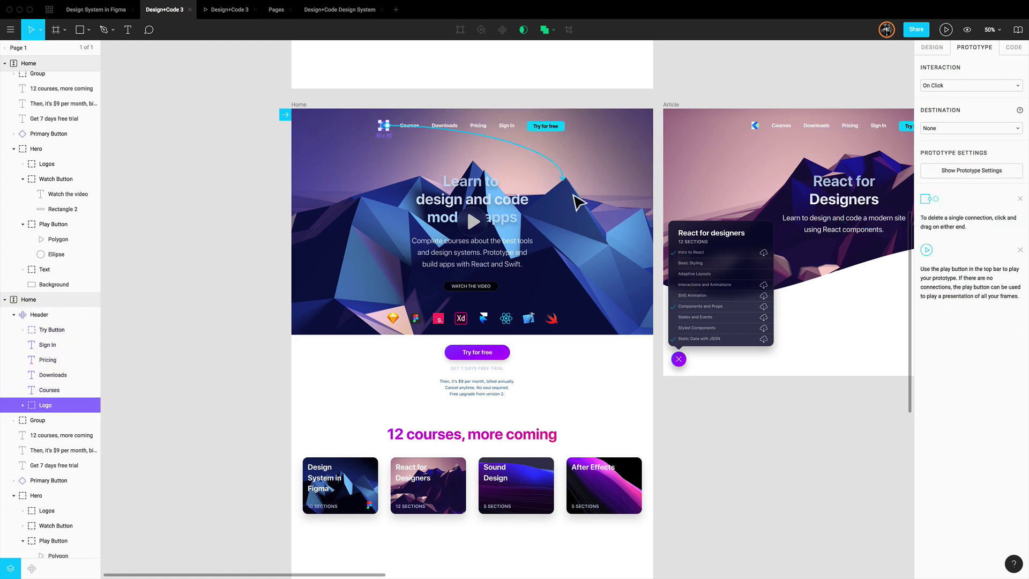
left_click_drag(582, 208, 587, 261)
left_click(252, 174)
scroll(300, 167, "up", 2)
left_click(398, 171)
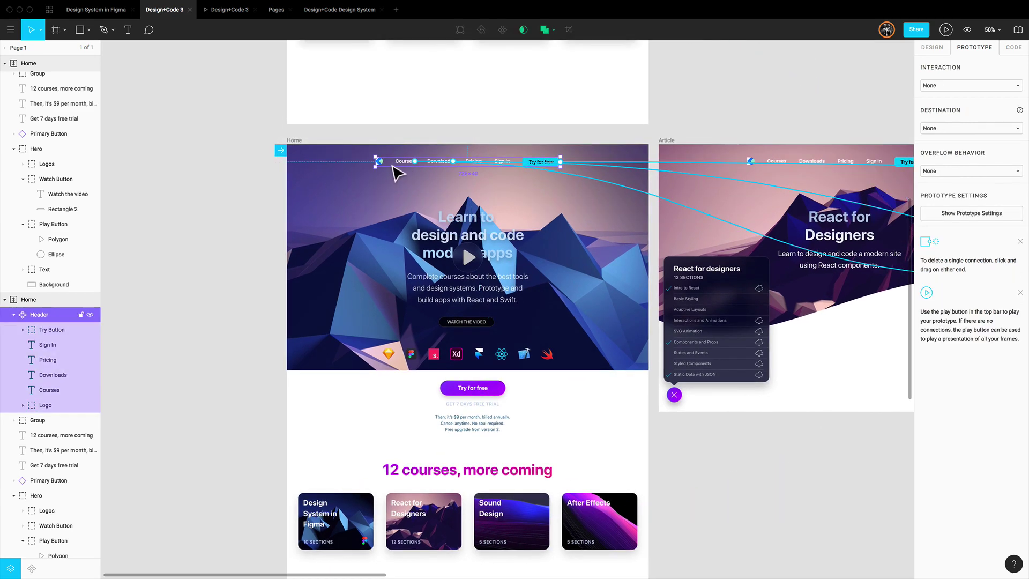
scroll(396, 170, "right", 3)
scroll(340, 166, "up", 2)
left_click_drag(351, 202, 657, 122)
scroll(652, 151, "up", 2)
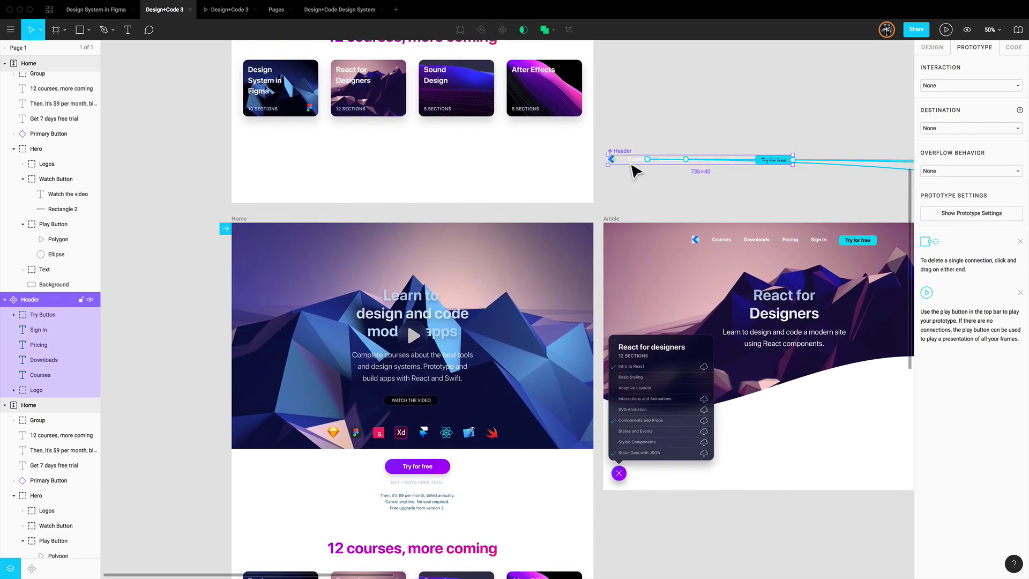
left_click_drag(632, 169, 622, 203)
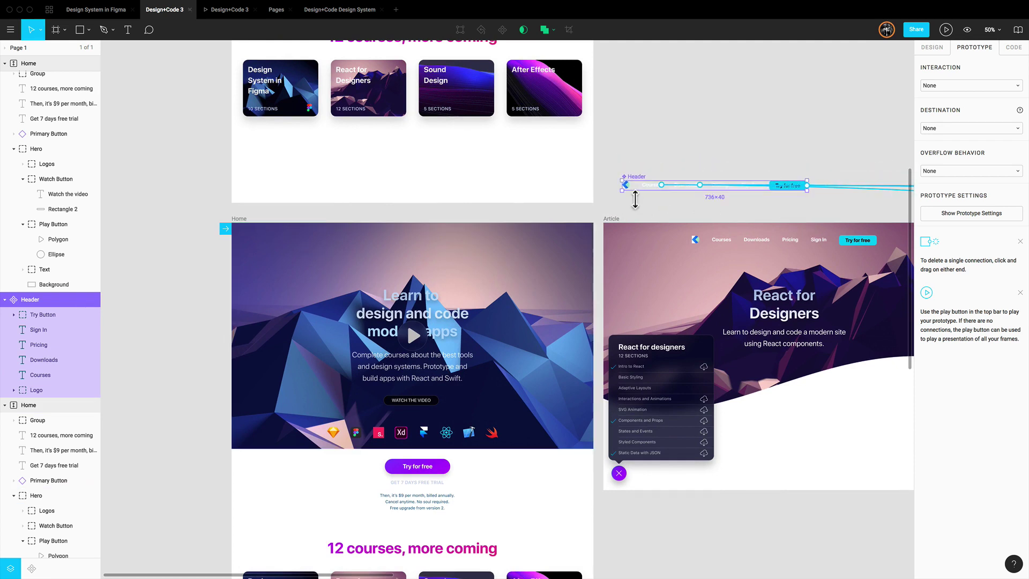
Step: Link the detached Header's Logo to the Home frame
double_click(626, 185)
left_click_drag(630, 185, 562, 255)
left_click(687, 217)
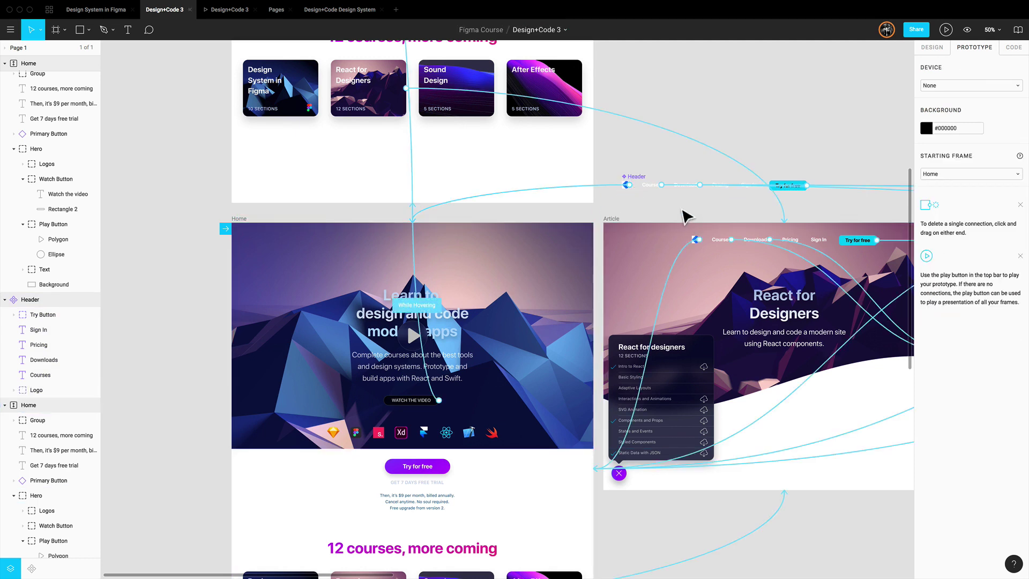
left_click(679, 188)
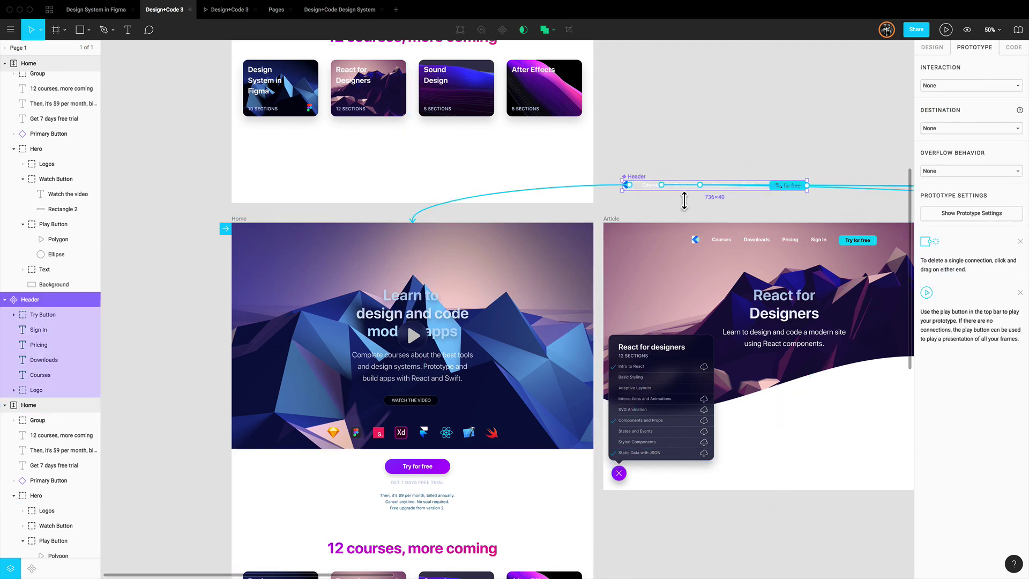
Step: Paste a Header instance into Home and set its Y position to 50
left_click(242, 219)
key("ctrl+v")
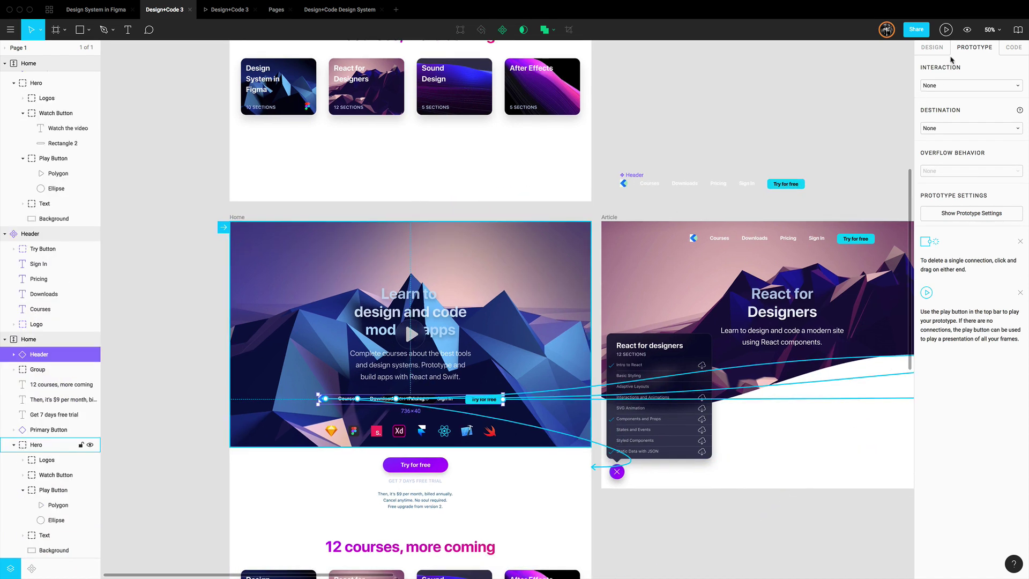
left_click(933, 48)
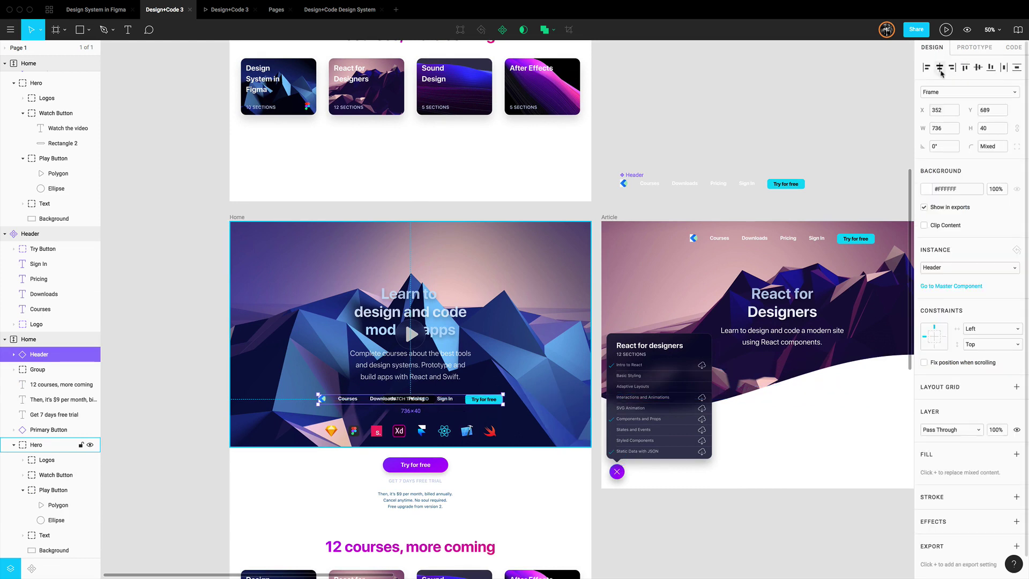
left_click(992, 111)
type("50")
key("Return")
scroll(965, 214, "down", 1)
scroll(667, 135, "down", 3)
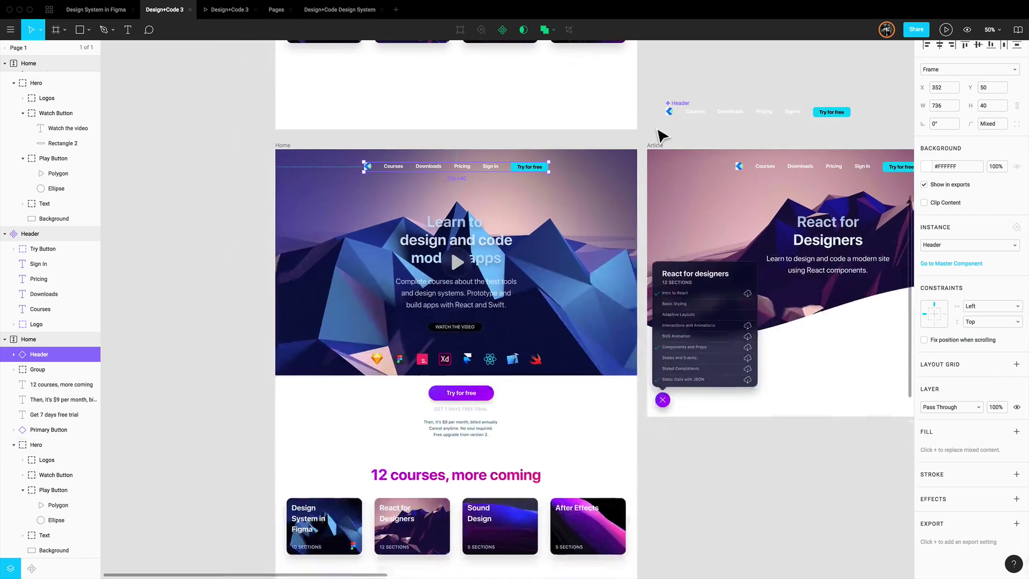
left_click(667, 135)
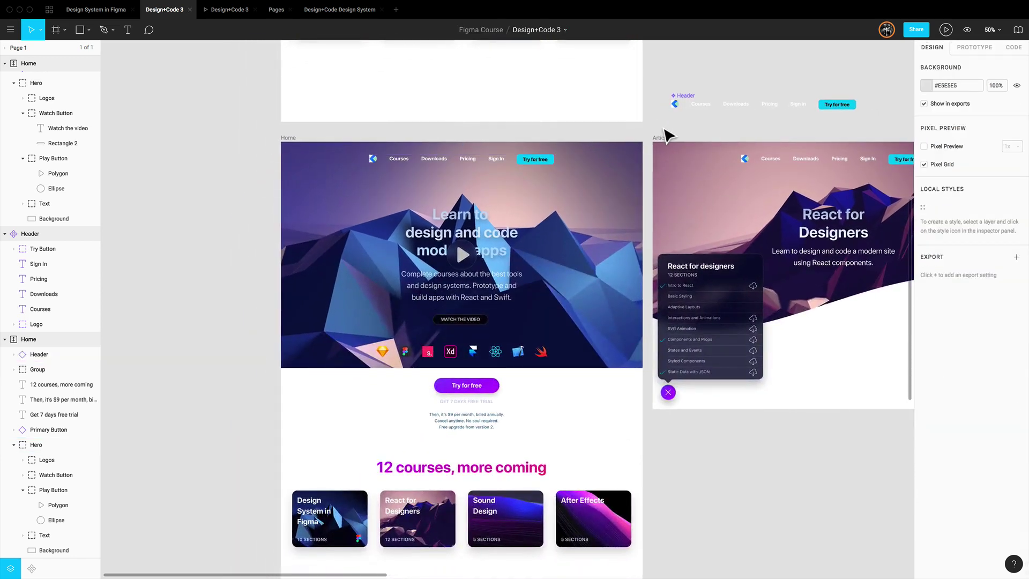
Step: In the prototype, visit Courses and Downloads from the header, then return Home via the logo
left_click(222, 13)
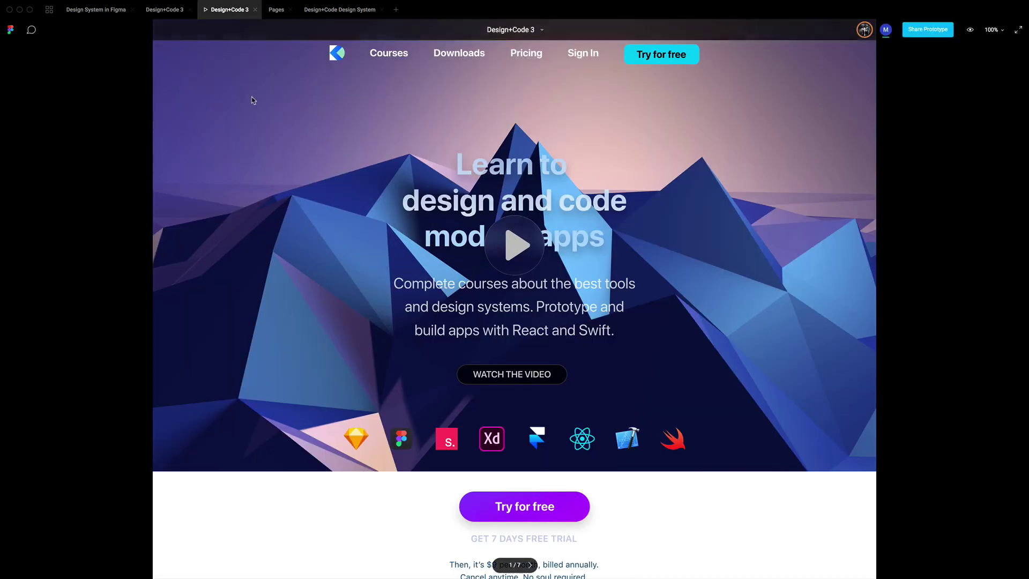
left_click(387, 60)
left_click(464, 66)
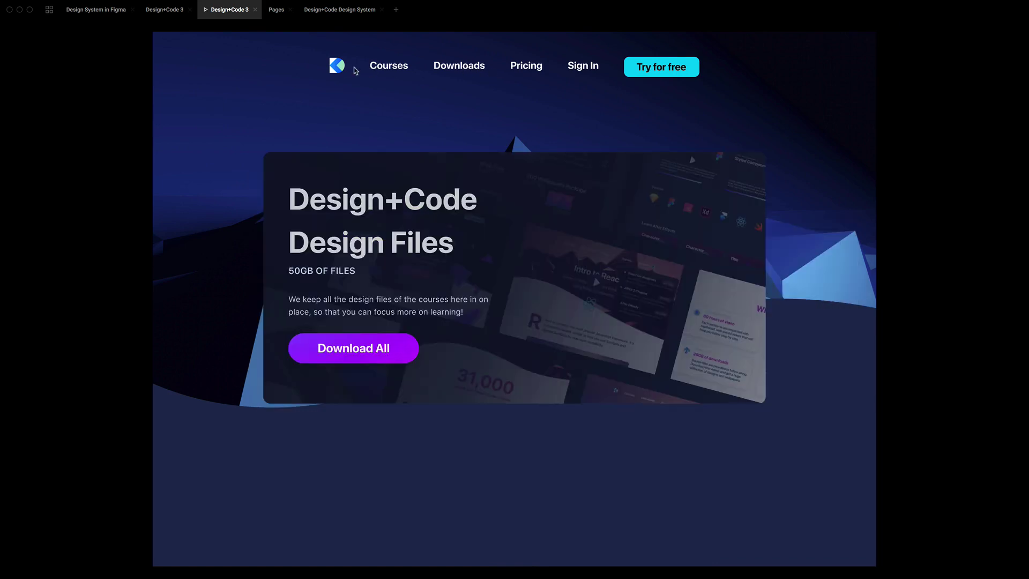
left_click(336, 66)
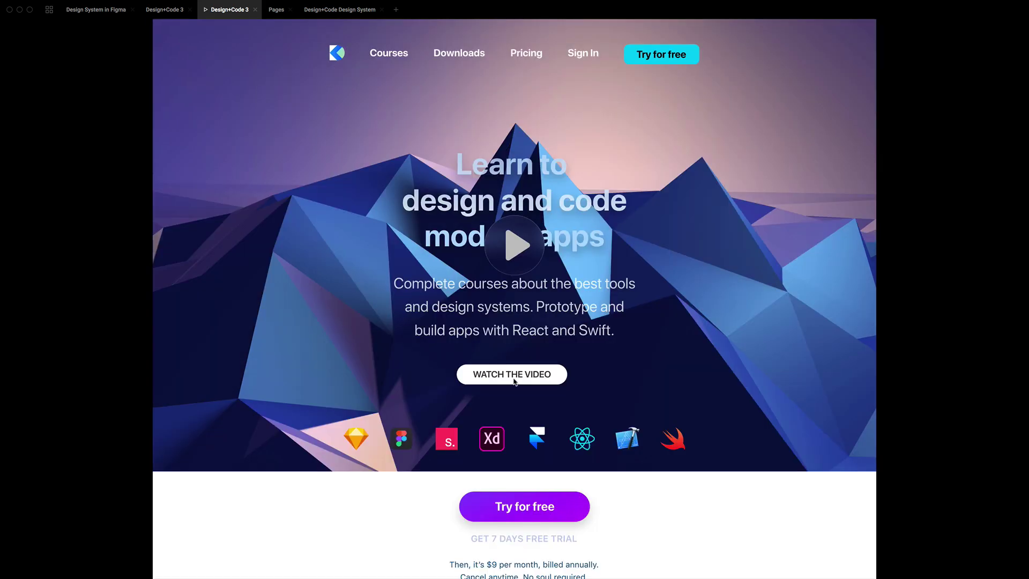
Step: Go through Try for free and Sign up to Congrats, then return Home via the logo
scroll(467, 355, "down", 7)
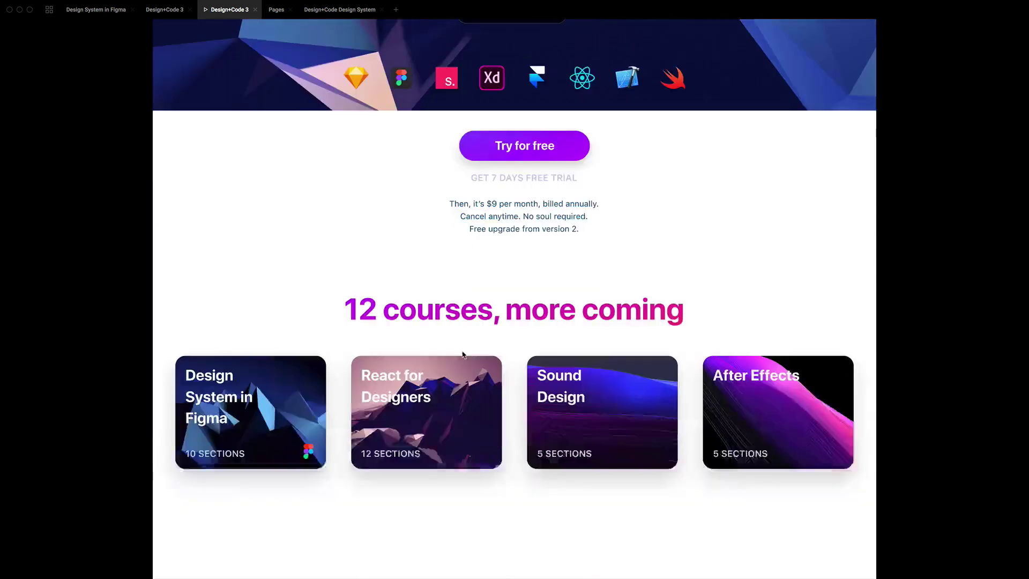
scroll(464, 354, "up", 8)
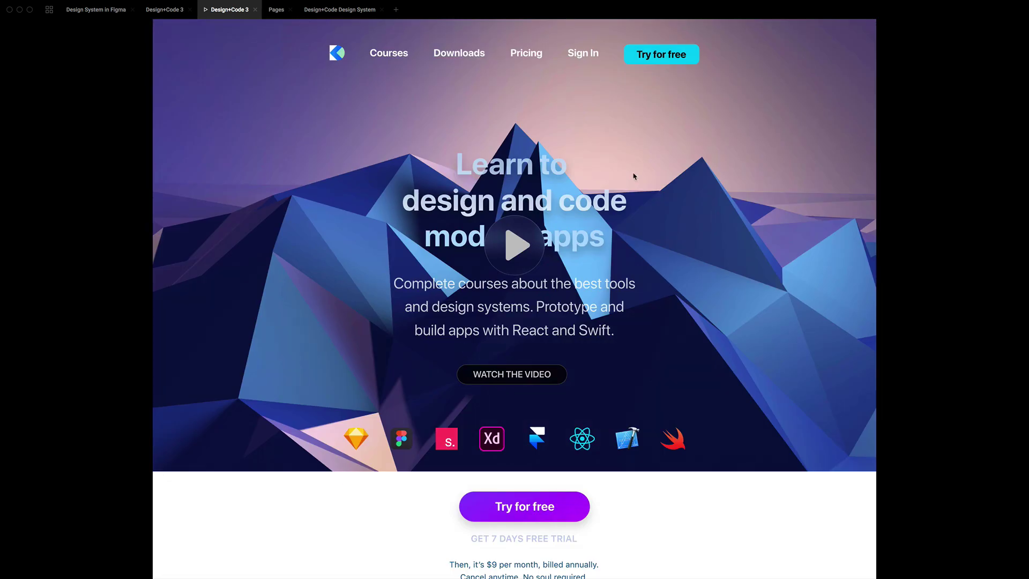
left_click(656, 59)
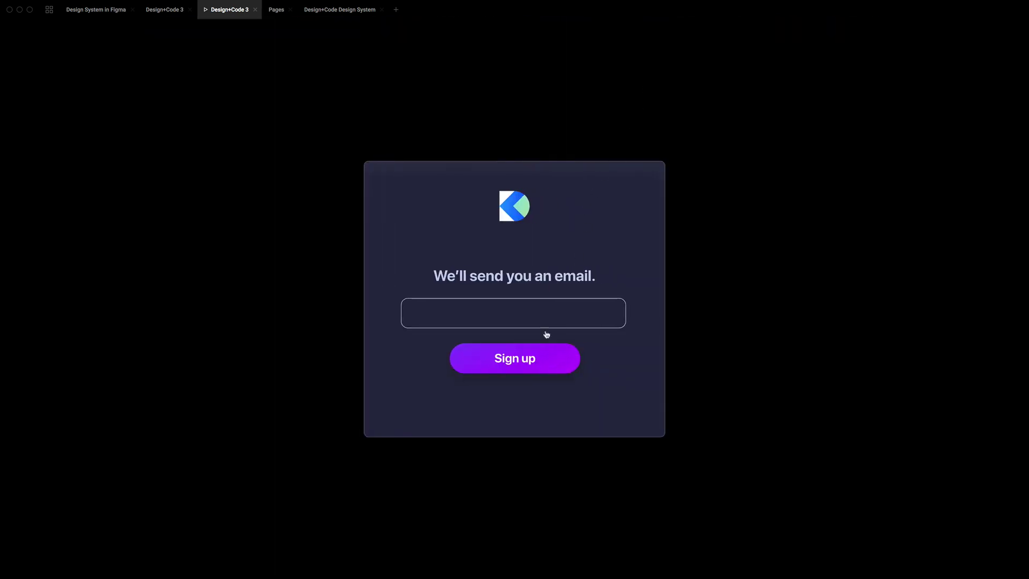
left_click(512, 358)
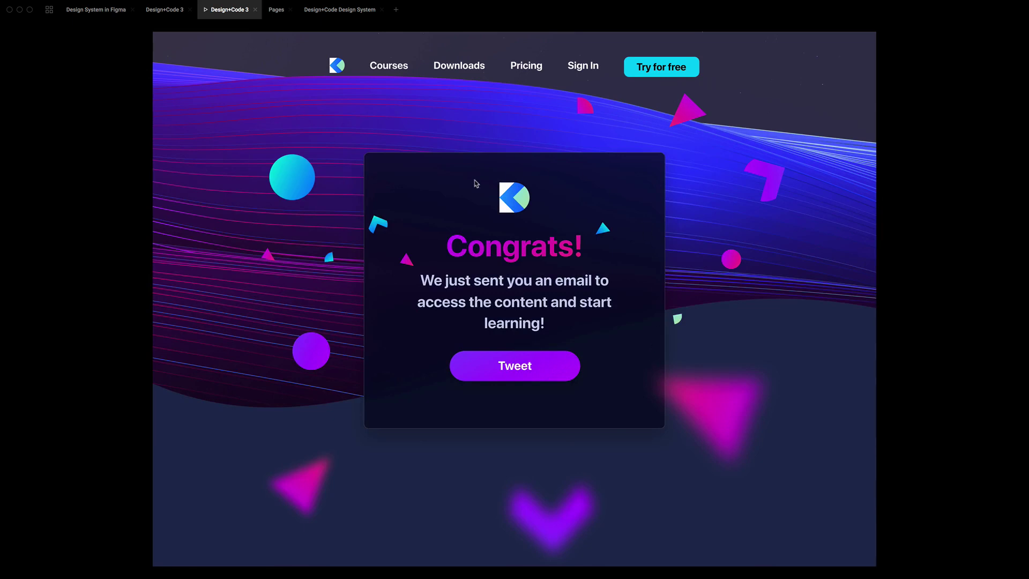
left_click(336, 70)
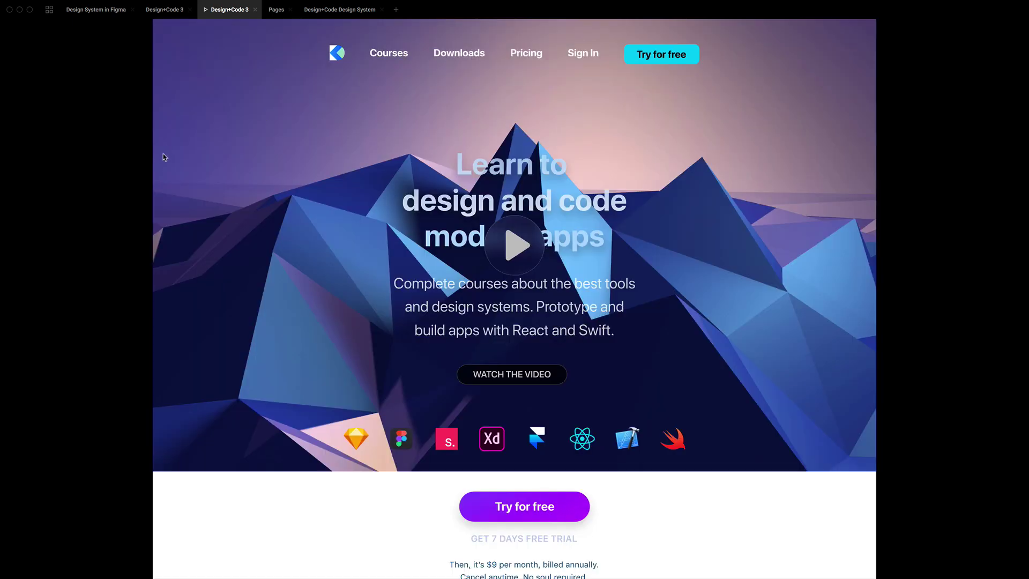